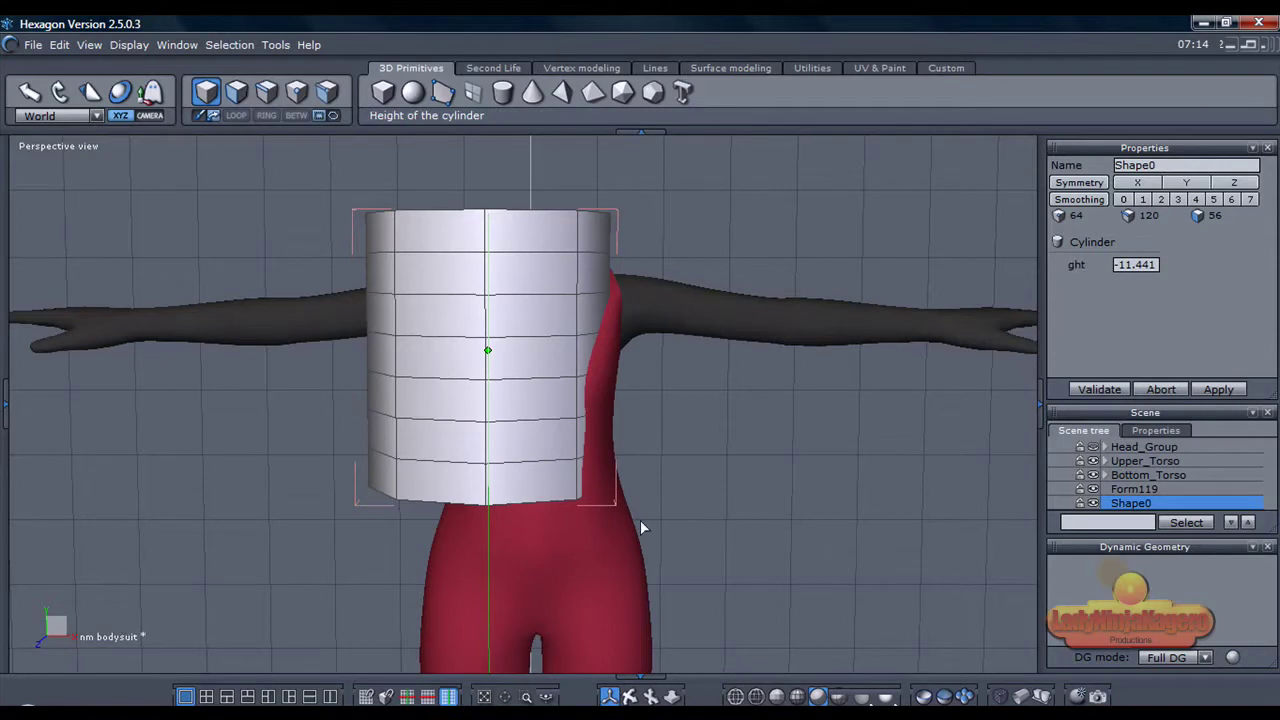
Move the cylinder around the figure's torso, to about Y 33.88 and Z 1.65
middle_drag(640, 692, 440, 694)
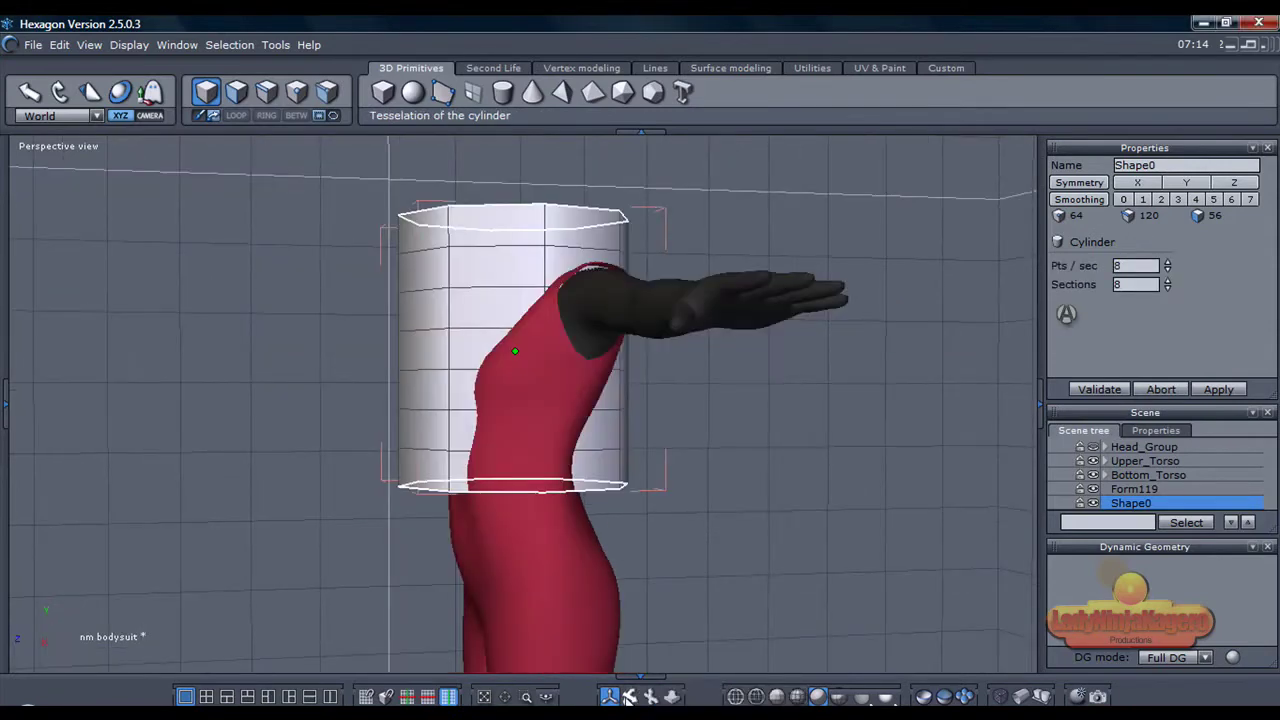
middle_drag(440, 600, 690, 690)
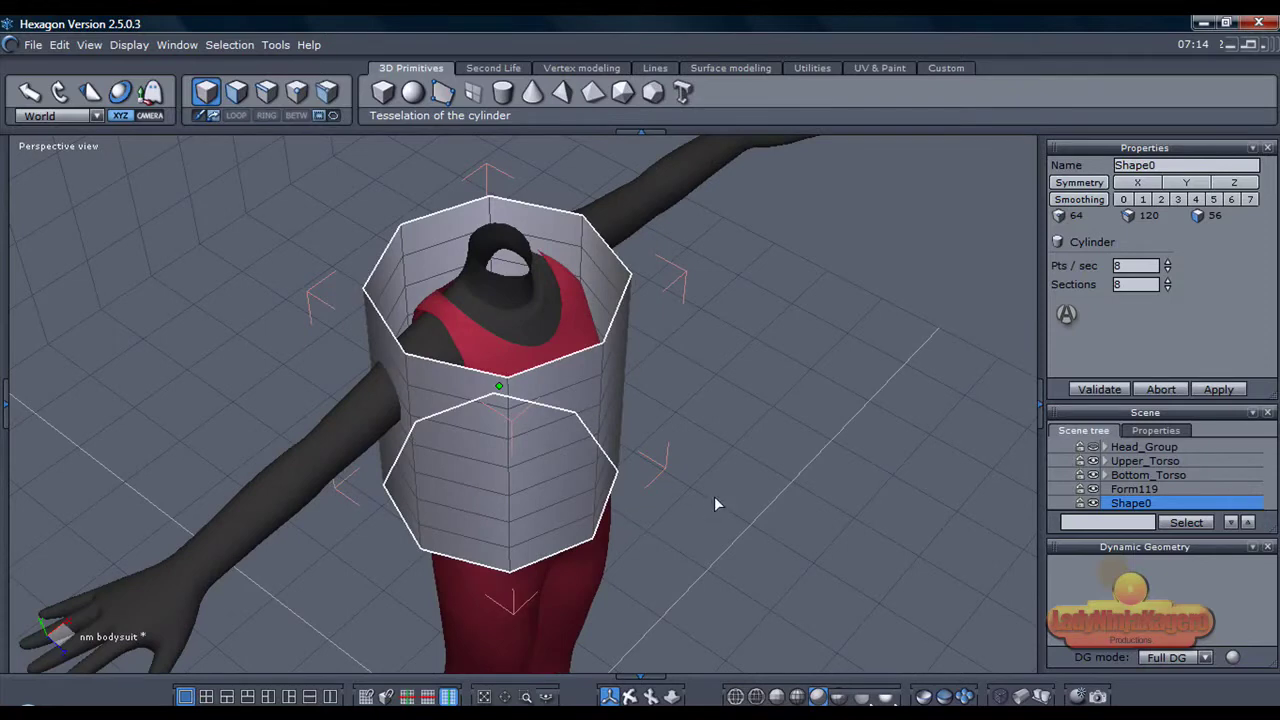
click(117, 95)
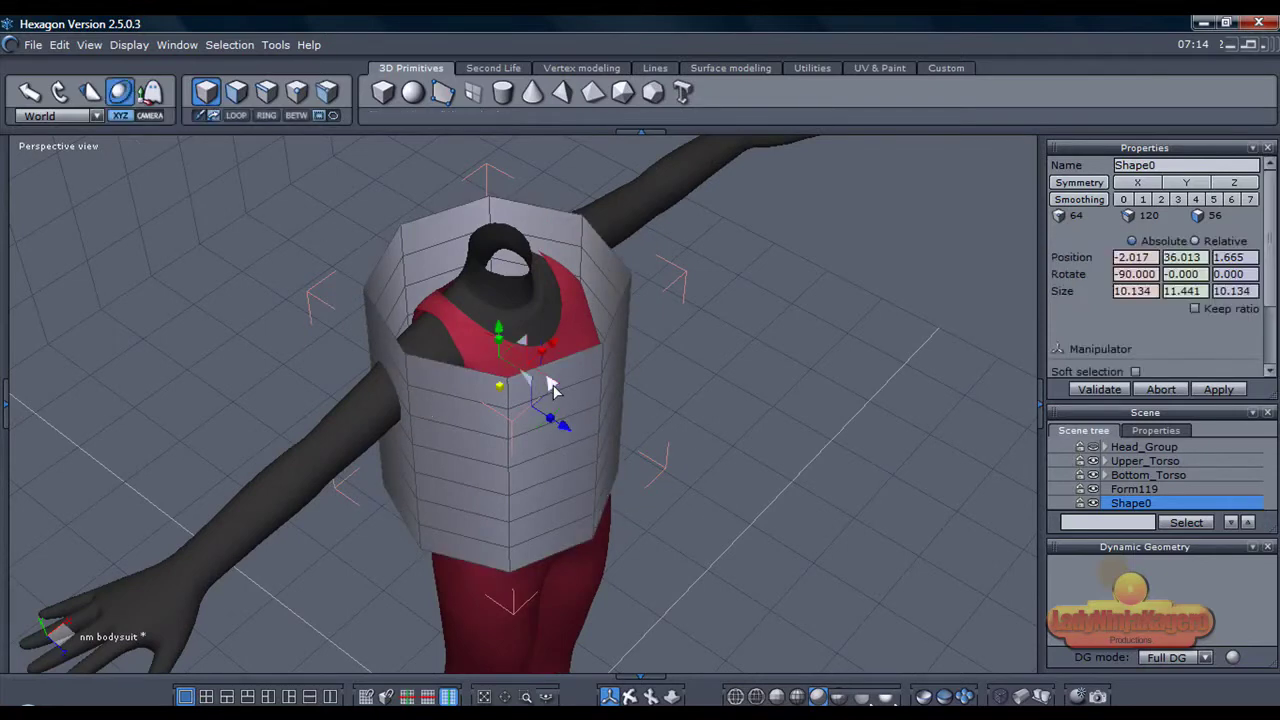
drag(561, 388, 569, 373)
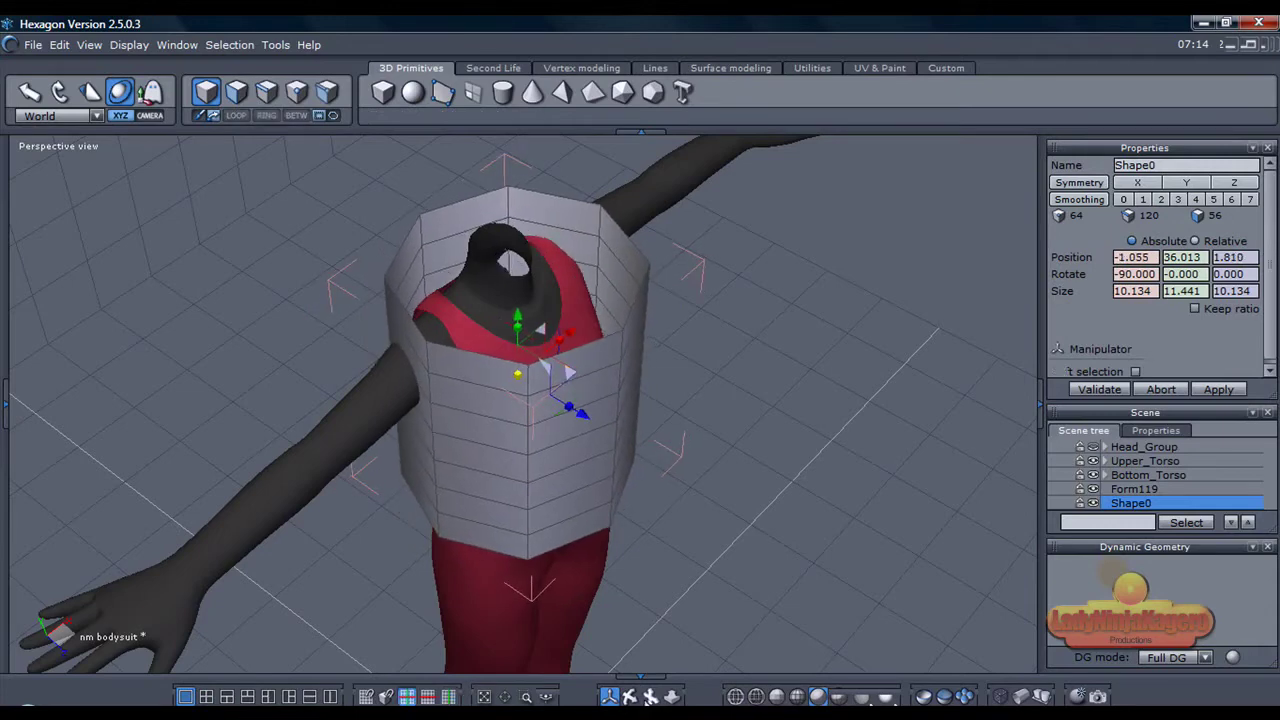
drag(629, 695, 552, 695)
drag(481, 335, 486, 375)
right_drag(629, 692, 705, 682)
right_drag(461, 403, 453, 404)
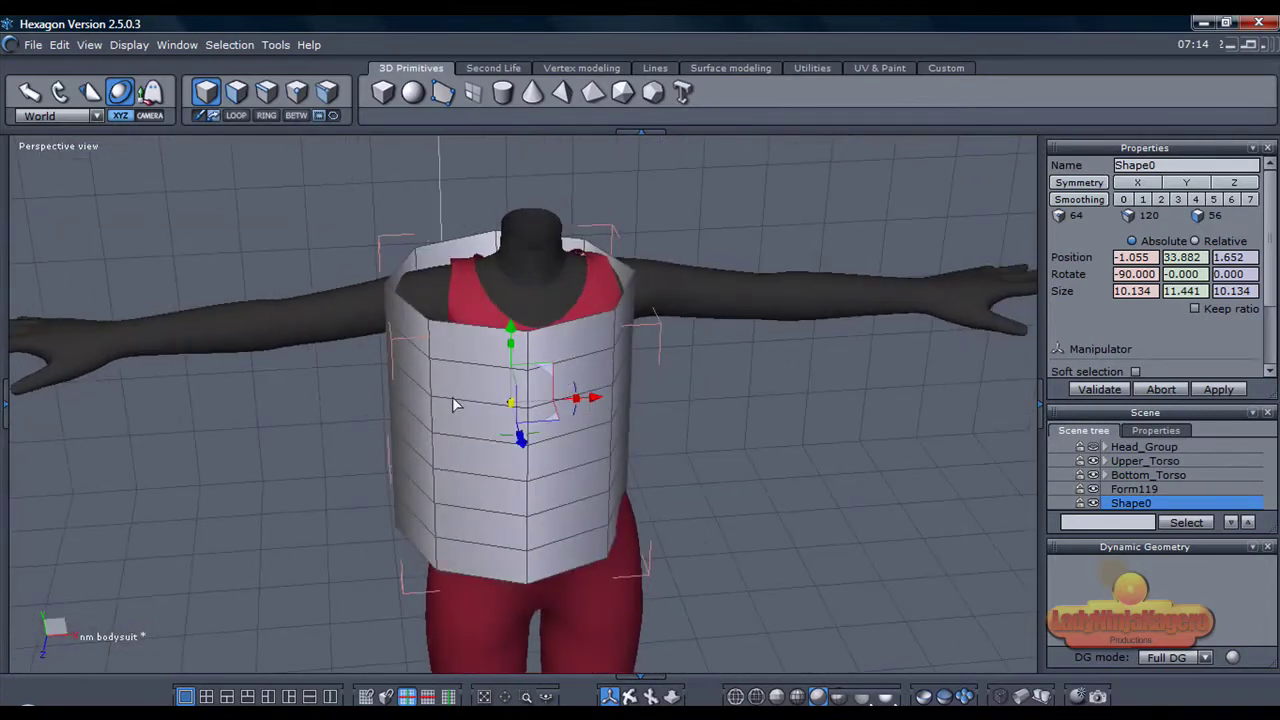
Centre the cylinder on the torso at about X -0.02 and raise it to about Y 35.46
drag(597, 398, 622, 396)
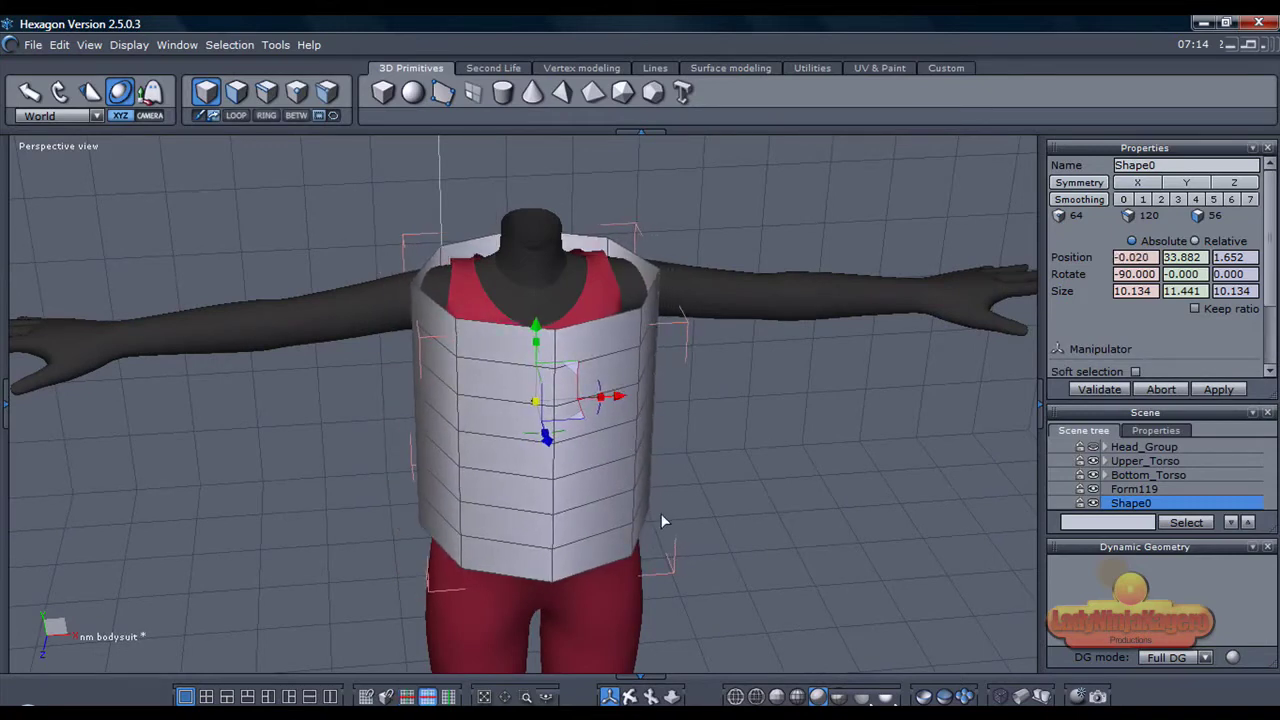
drag(629, 697, 685, 697)
middle_drag(620, 400, 475, 410)
drag(698, 690, 598, 645)
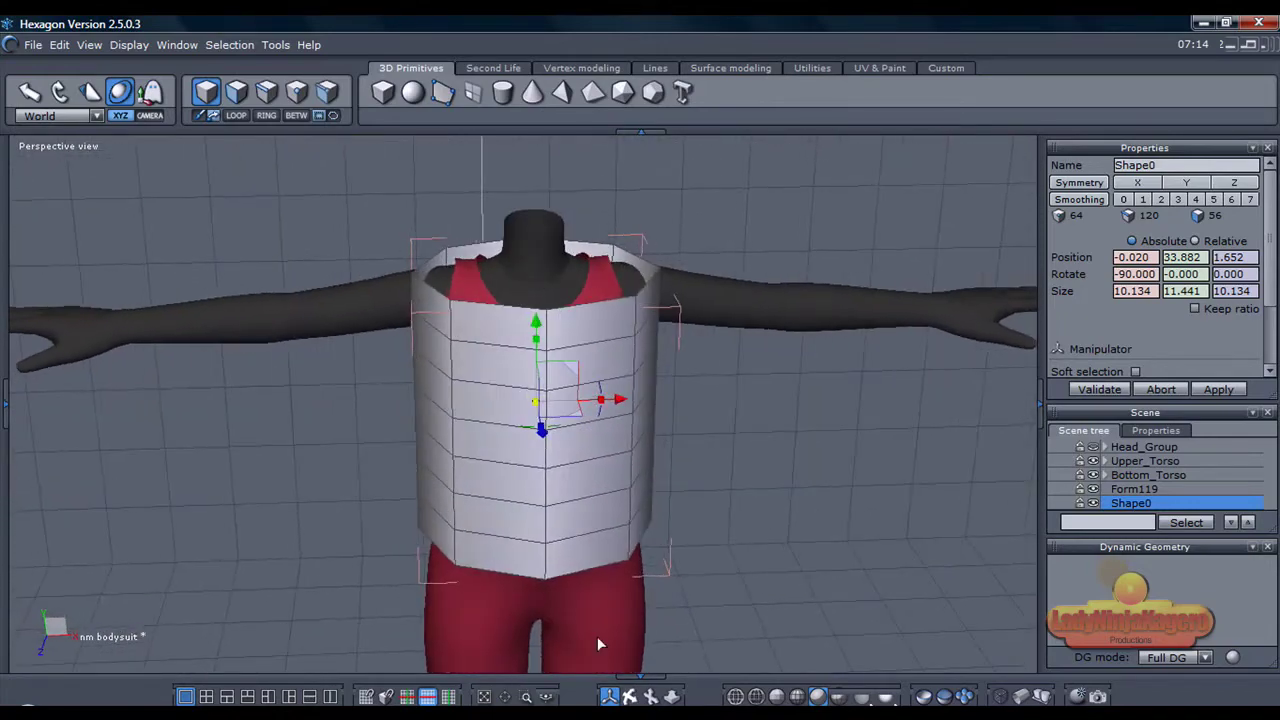
drag(538, 316, 535, 288)
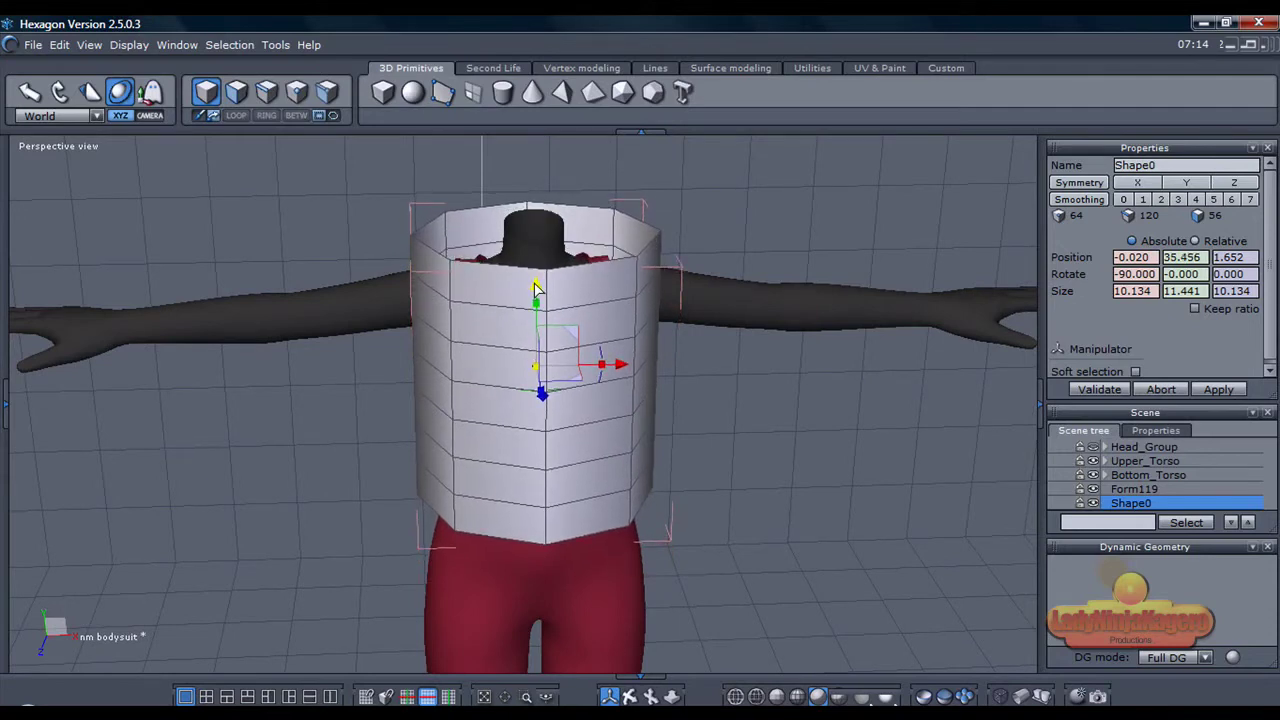
drag(535, 284, 532, 285)
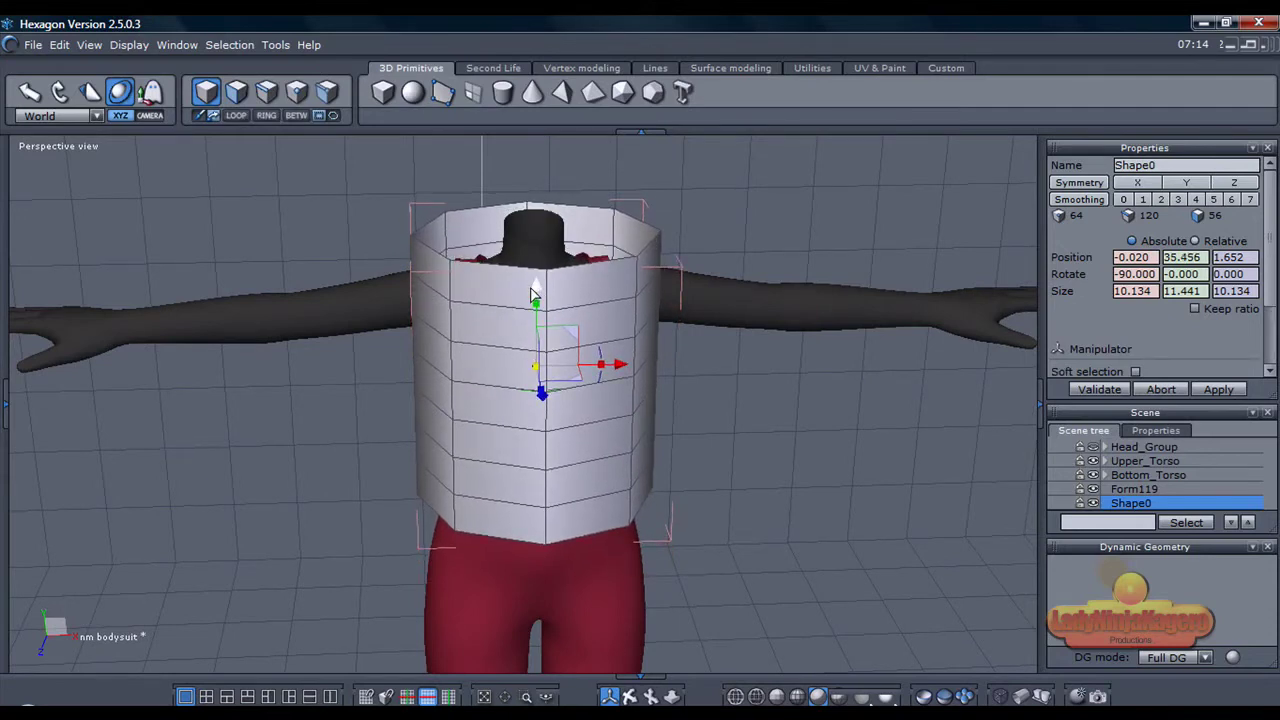
Select a horizontal edge on the cylinder beside the armpit and enable X symmetry with level 2 smoothing
right_drag(632, 698, 835, 682)
right_drag(404, 470, 422, 470)
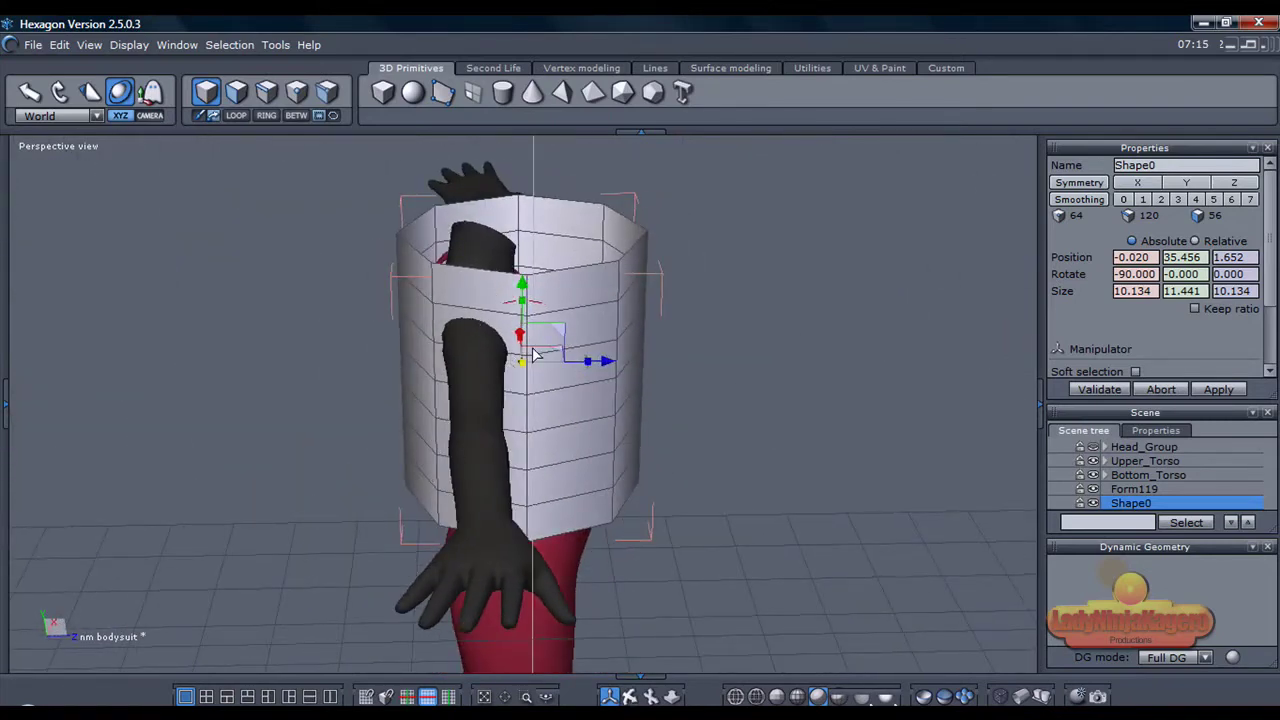
click(327, 91)
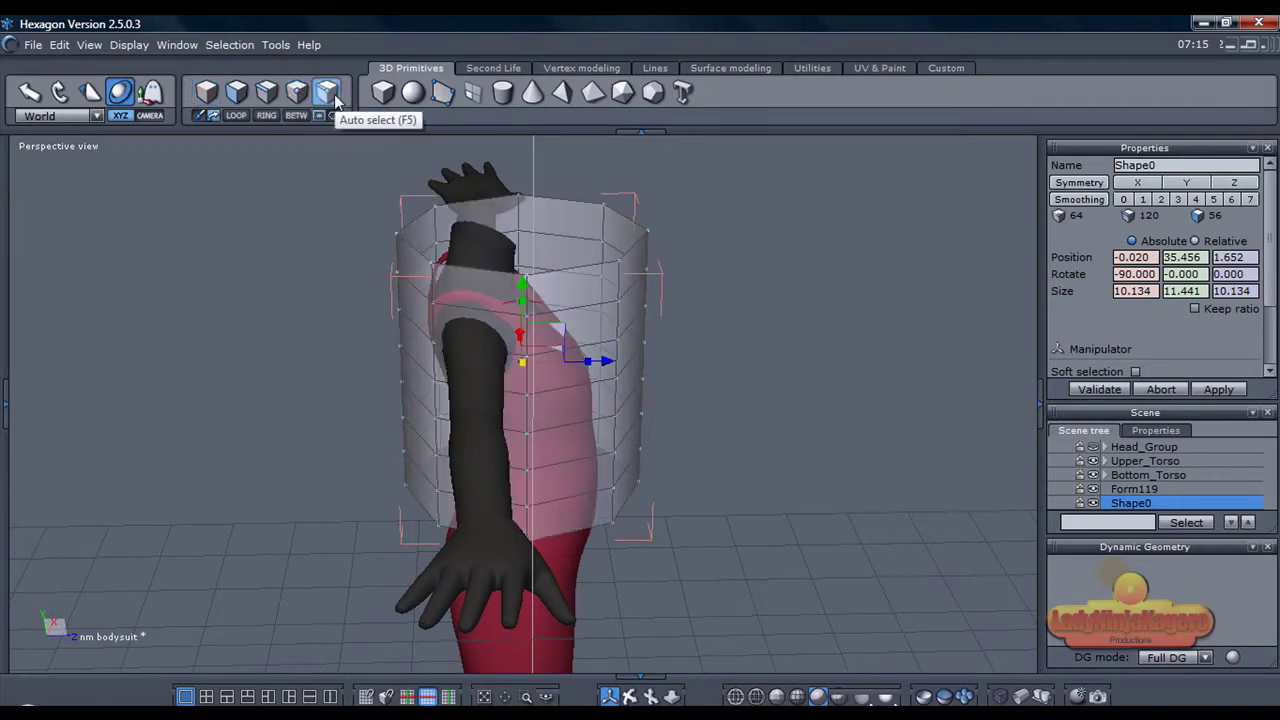
click(516, 360)
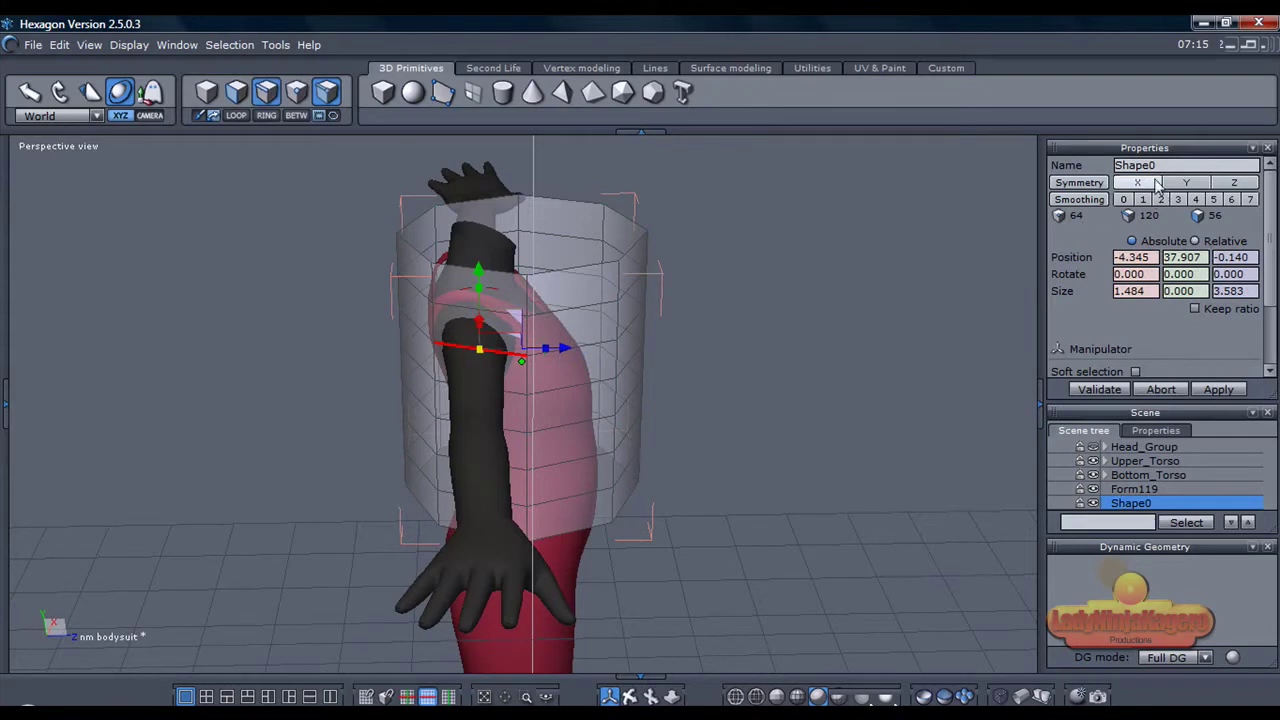
click(1090, 200)
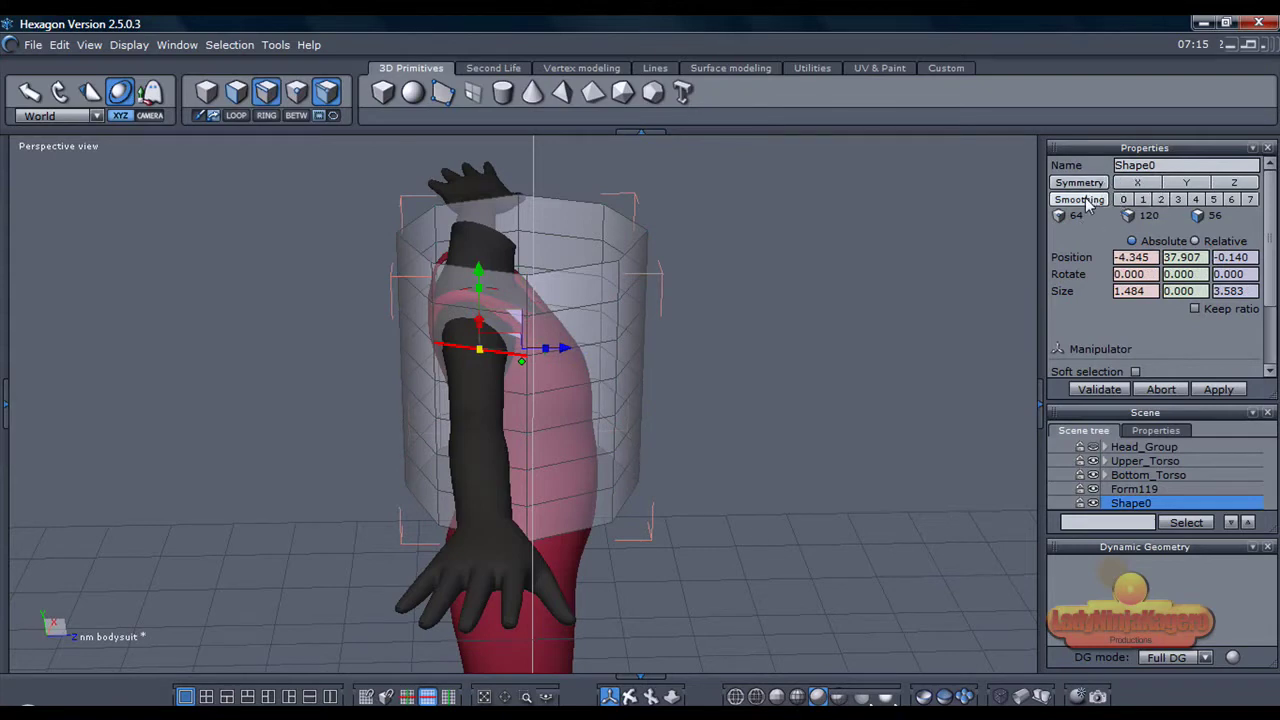
click(1148, 186)
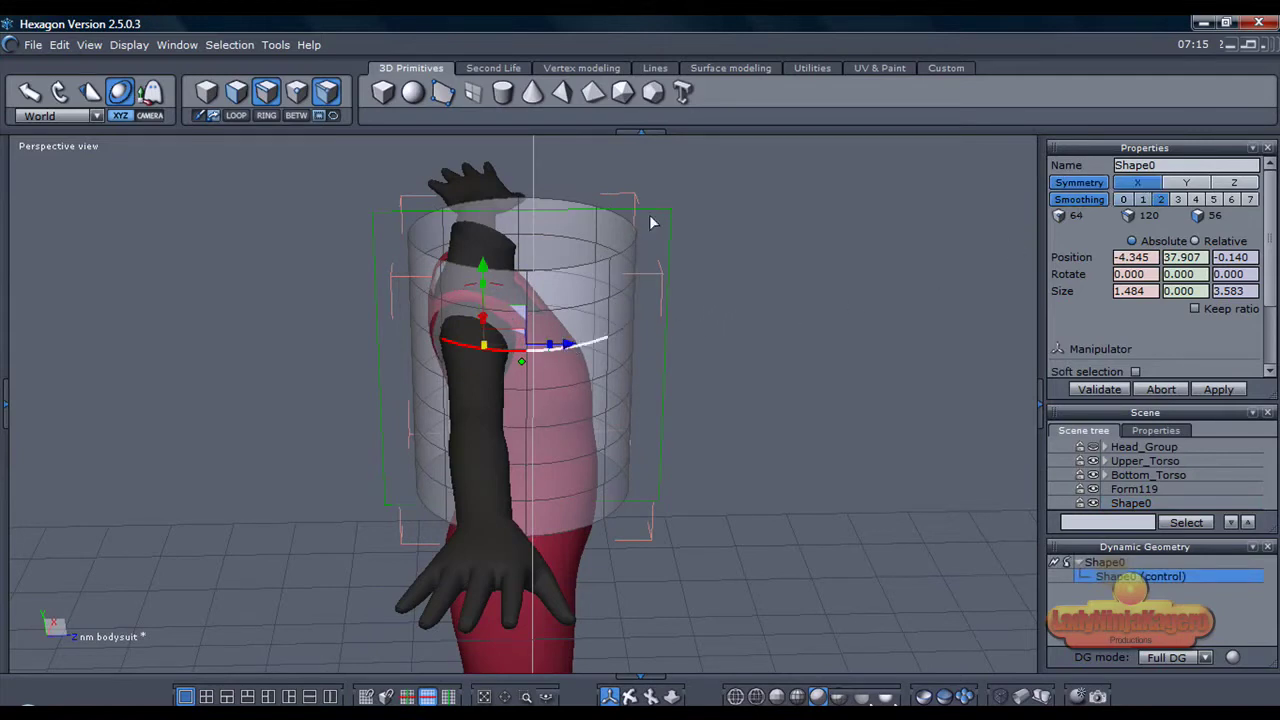
Try to open an armhole by dissociating the horizontal edge beside the armpit, undoing the stray edge move
click(600, 70)
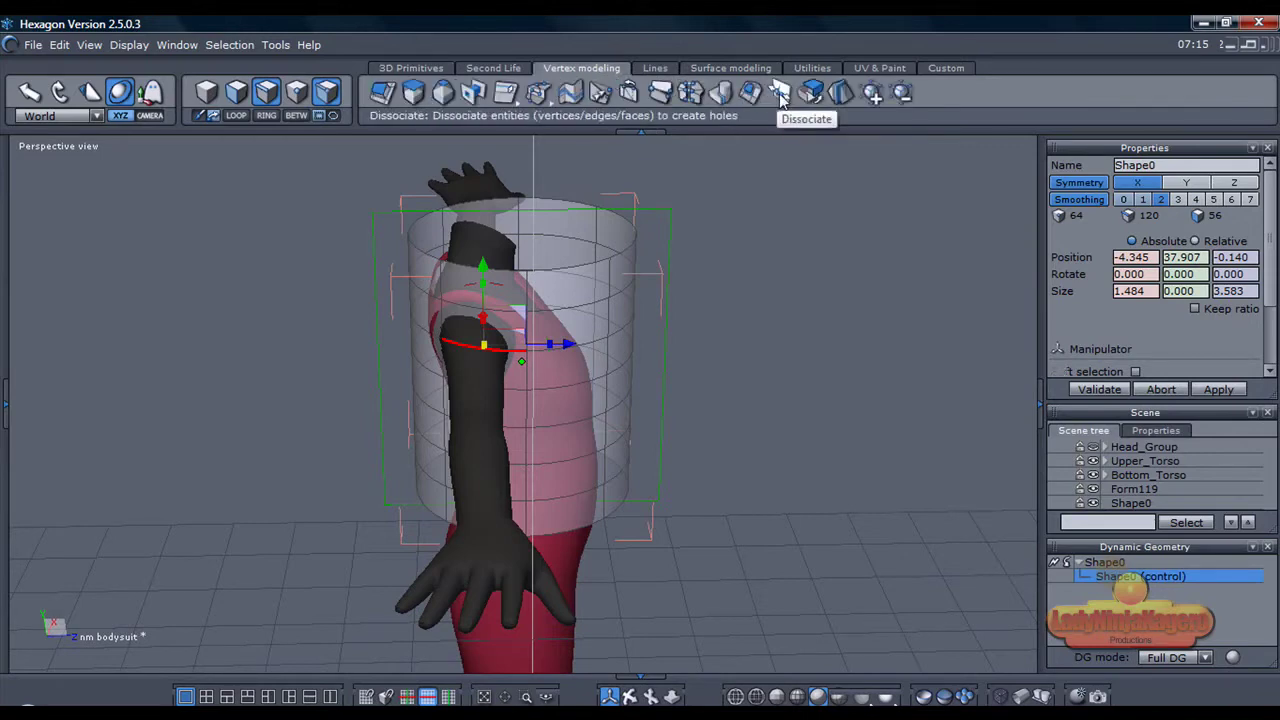
click(780, 93)
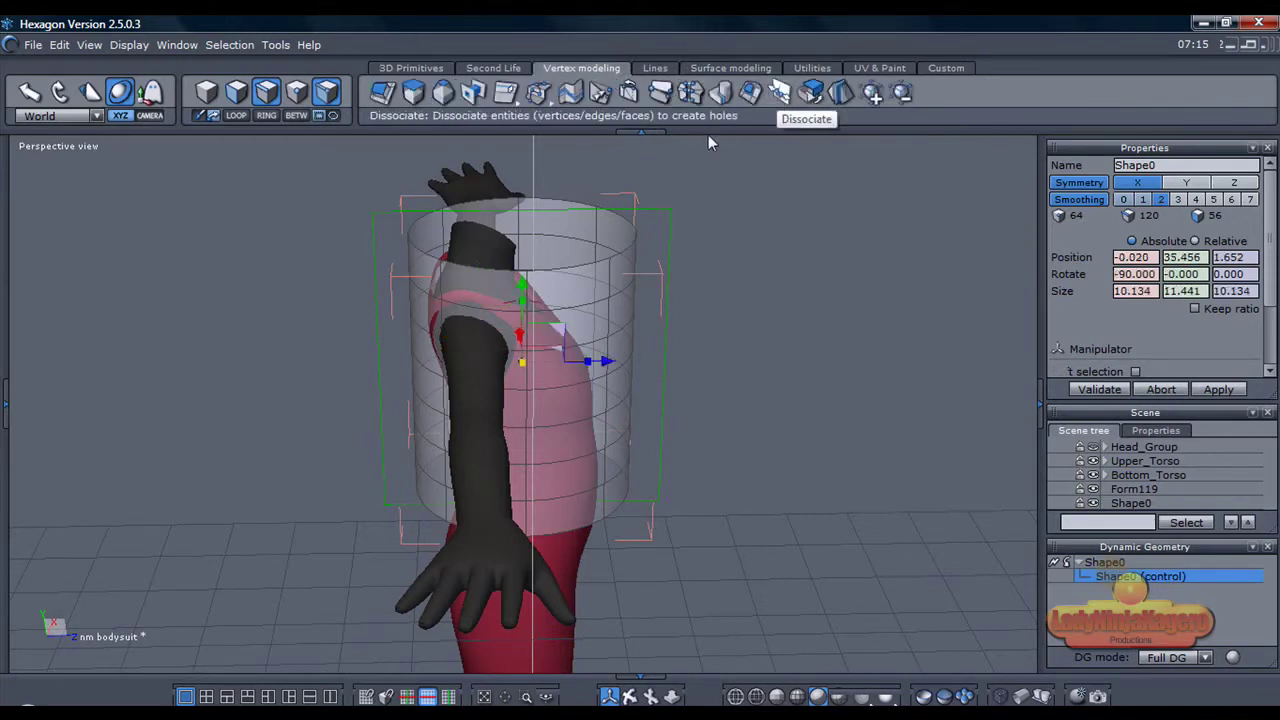
click(516, 352)
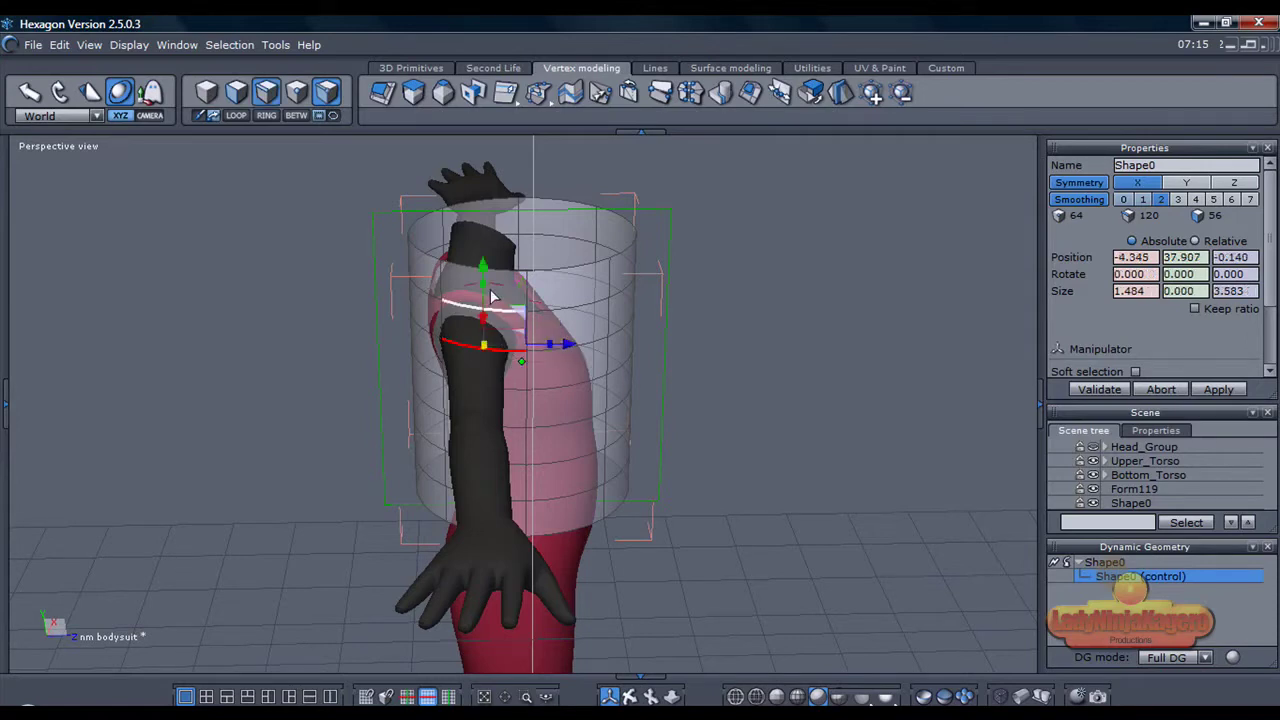
drag(491, 244, 491, 276)
click(60, 45)
click(85, 63)
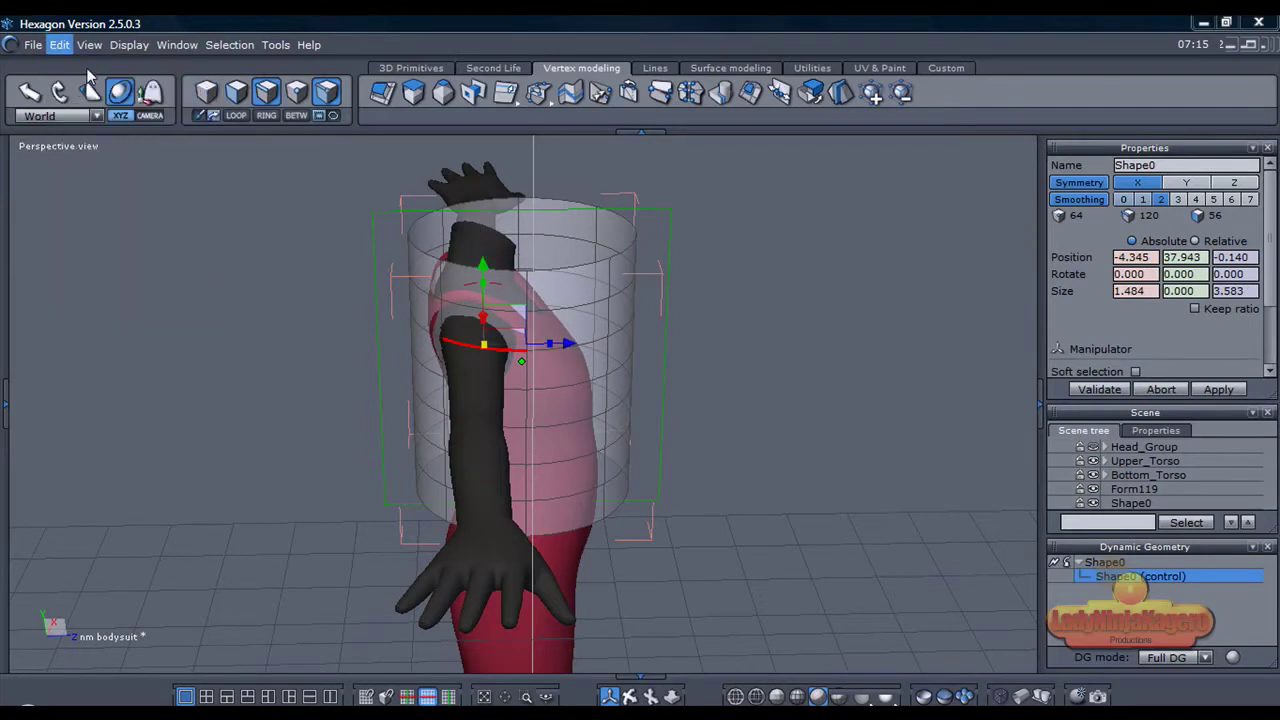
click(784, 98)
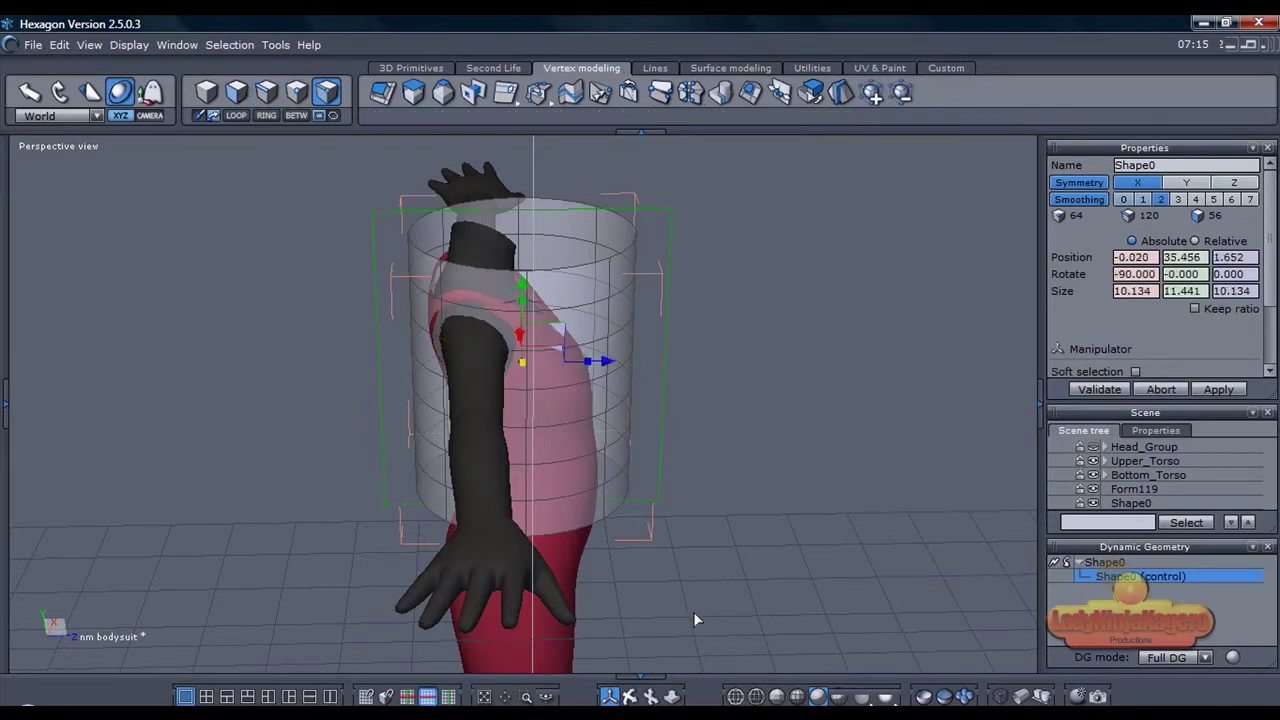
Dissociate the cylinder vertex in front of the armpit to split the mesh for the armhole
middle_drag(700, 400, 660, 422)
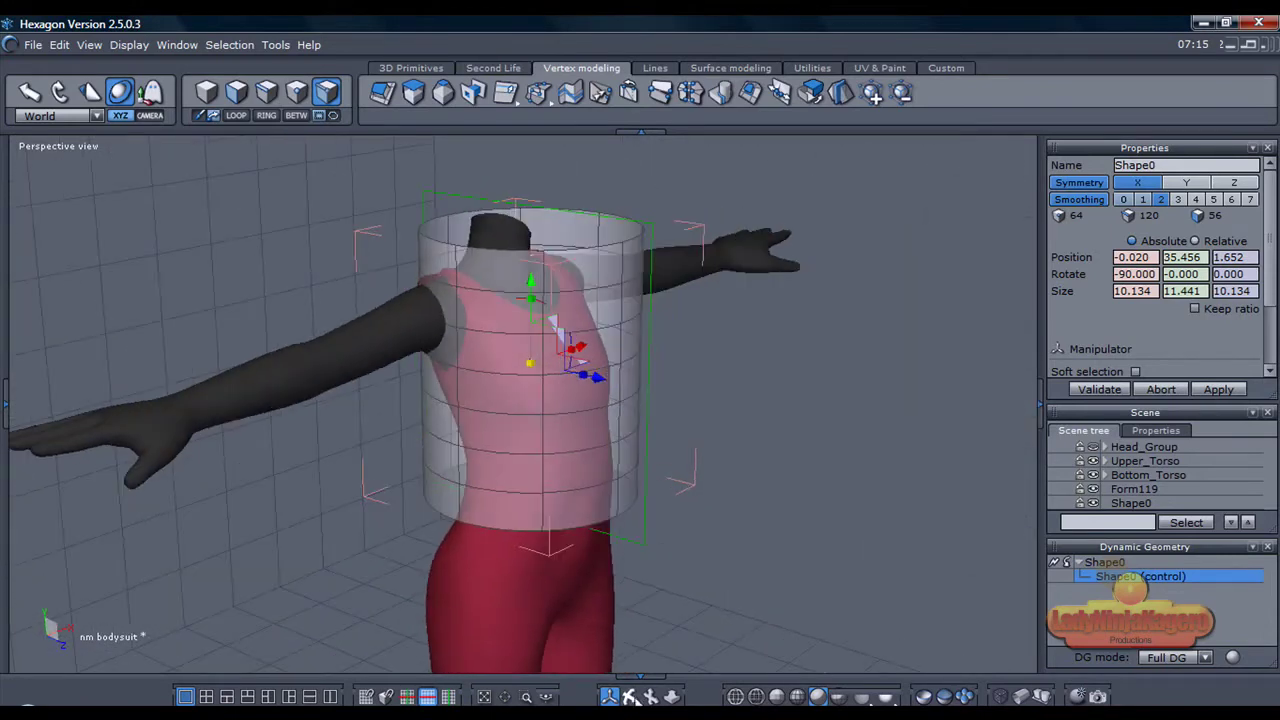
click(456, 333)
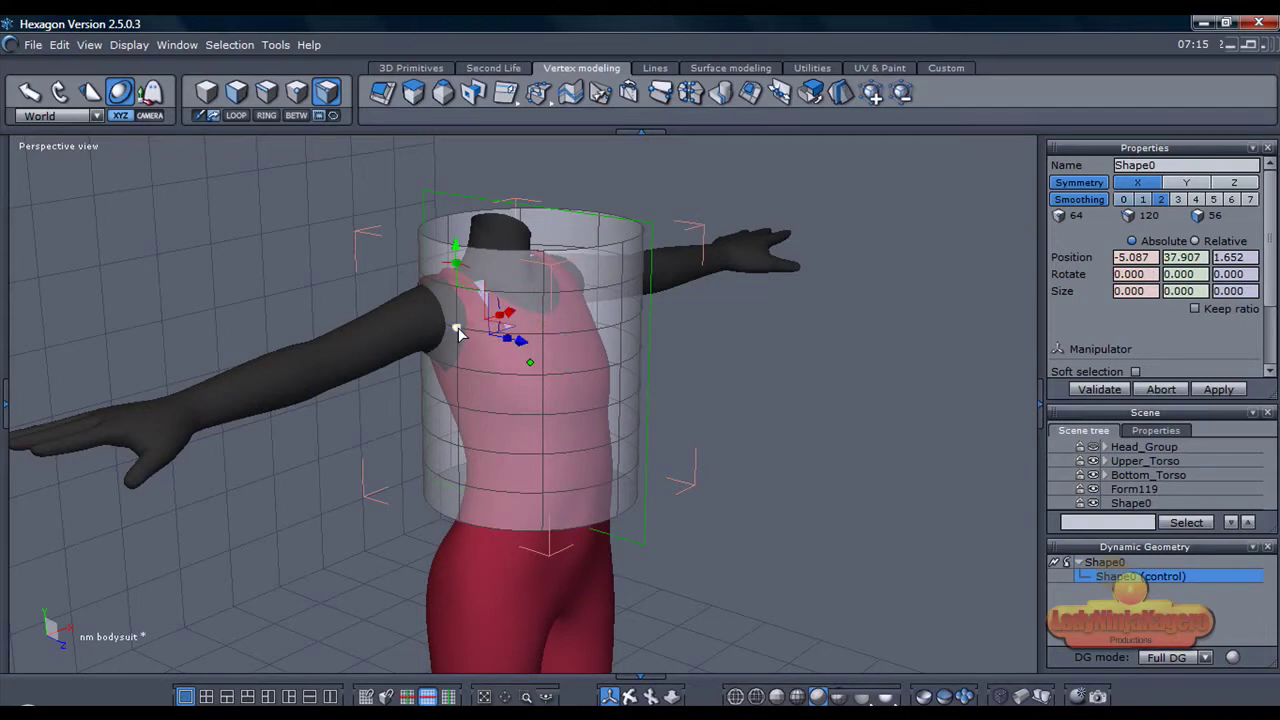
click(786, 100)
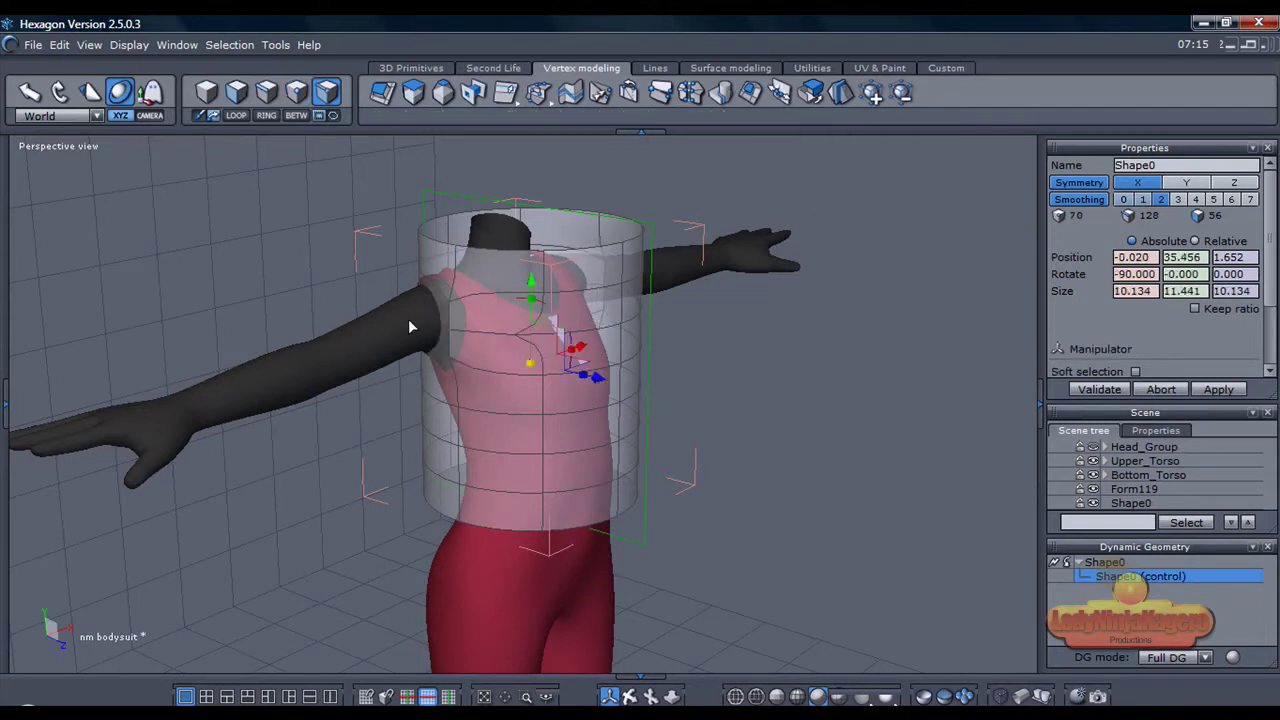
Pull one of the split vertices in front of the armpit outward to about X -6.96
click(449, 333)
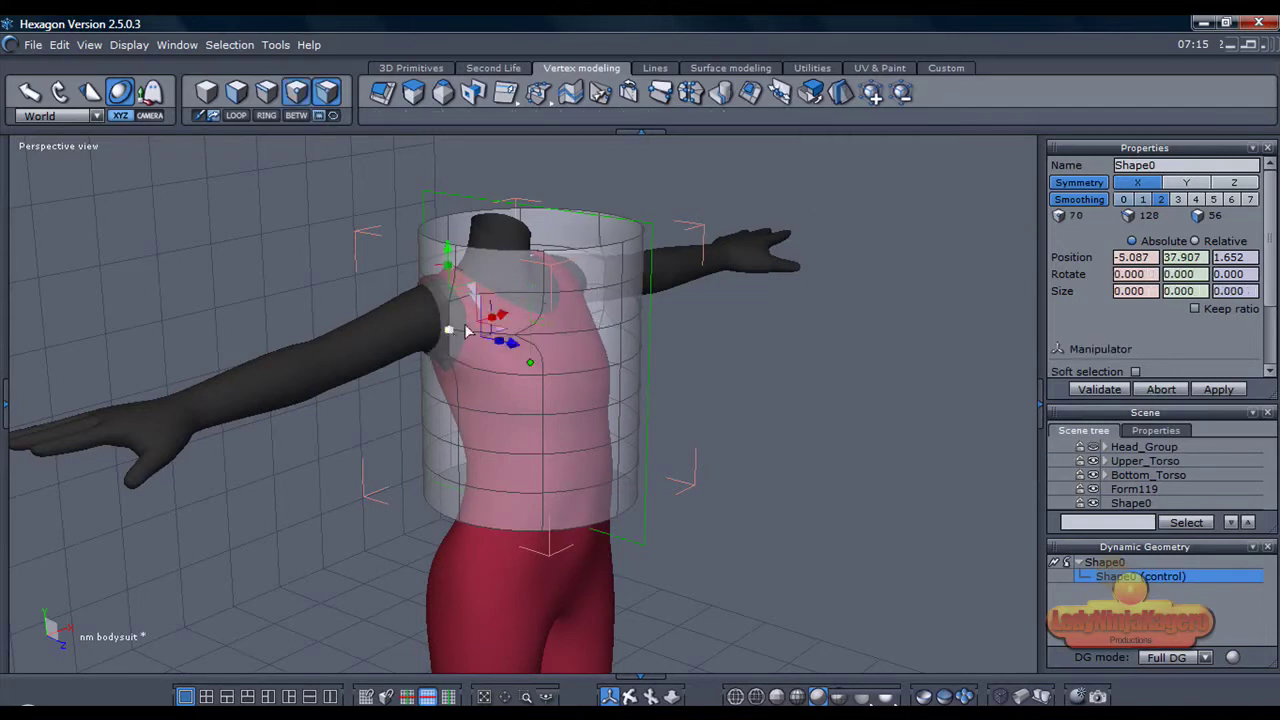
middle_drag(452, 495, 586, 542)
mouse_move(524, 328)
mouse_down()
mouse_move(532, 296)
mouse_move(482, 366)
mouse_move(507, 340)
mouse_up()
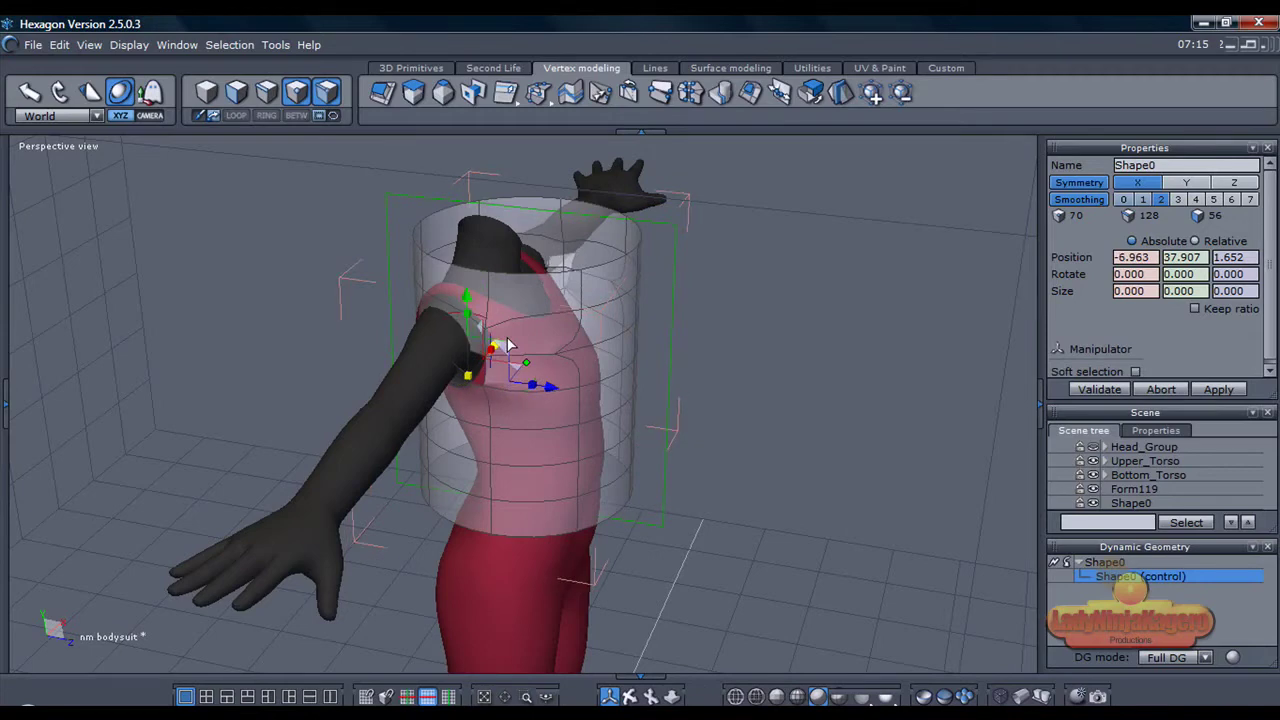
click(704, 448)
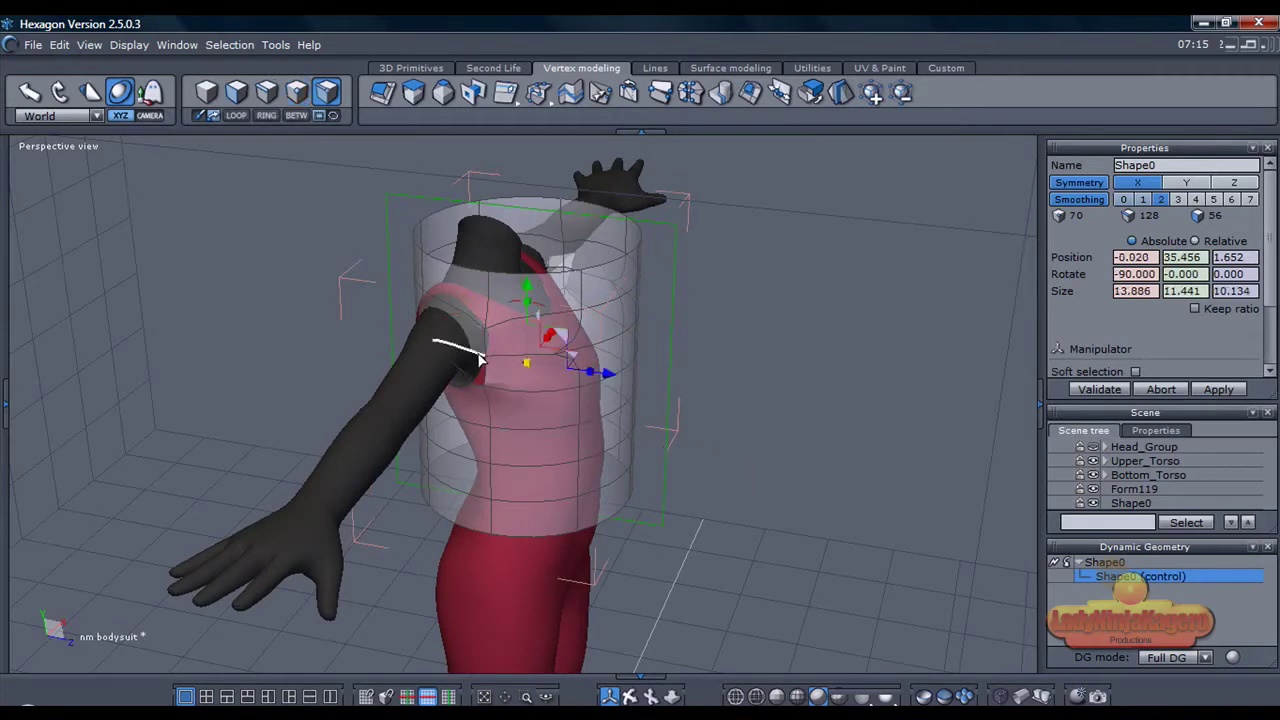
Shift the split edge beside the armpit outward to about X -5.0 and adjust a loose front vertex to about X -5.69
key(F2)
click(480, 325)
drag(490, 319, 489, 303)
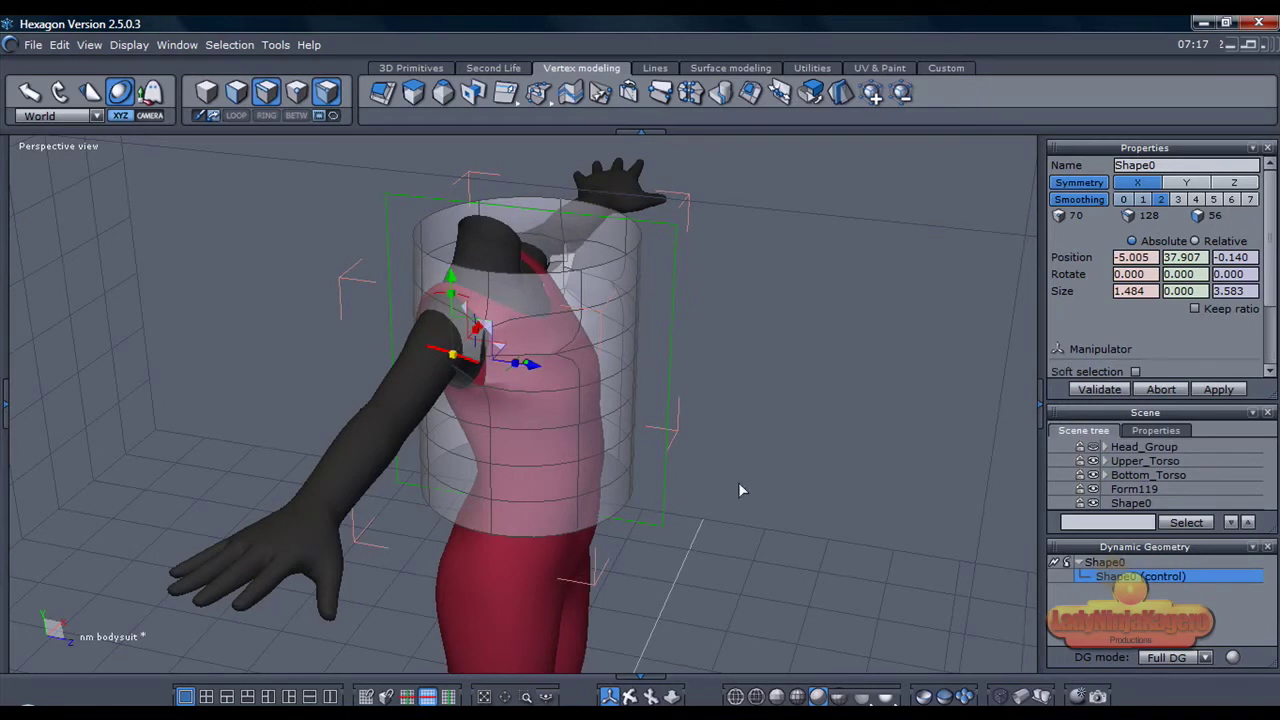
key(F4)
click(485, 357)
drag(521, 329, 520, 360)
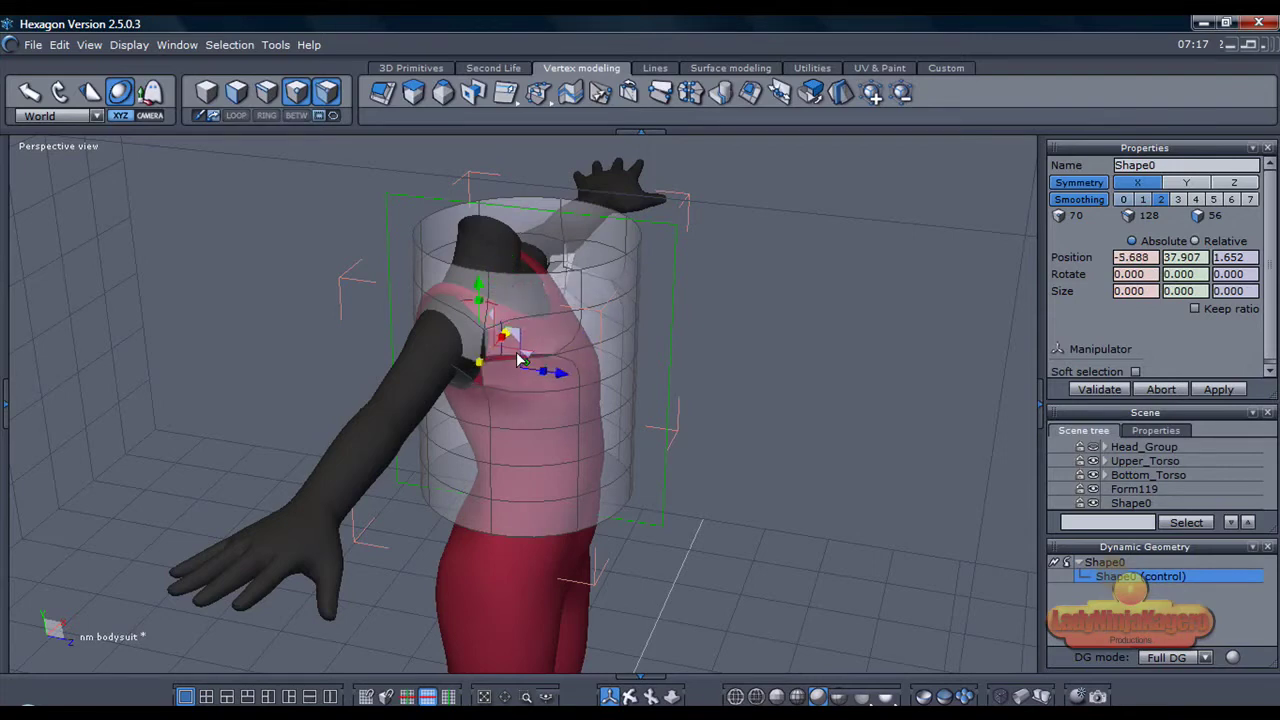
Try moving the loose vertex in front of the armpit down and forward to about Y 37.46 and Z 2.20
right_drag(526, 362, 475, 345)
drag(610, 696, 593, 562)
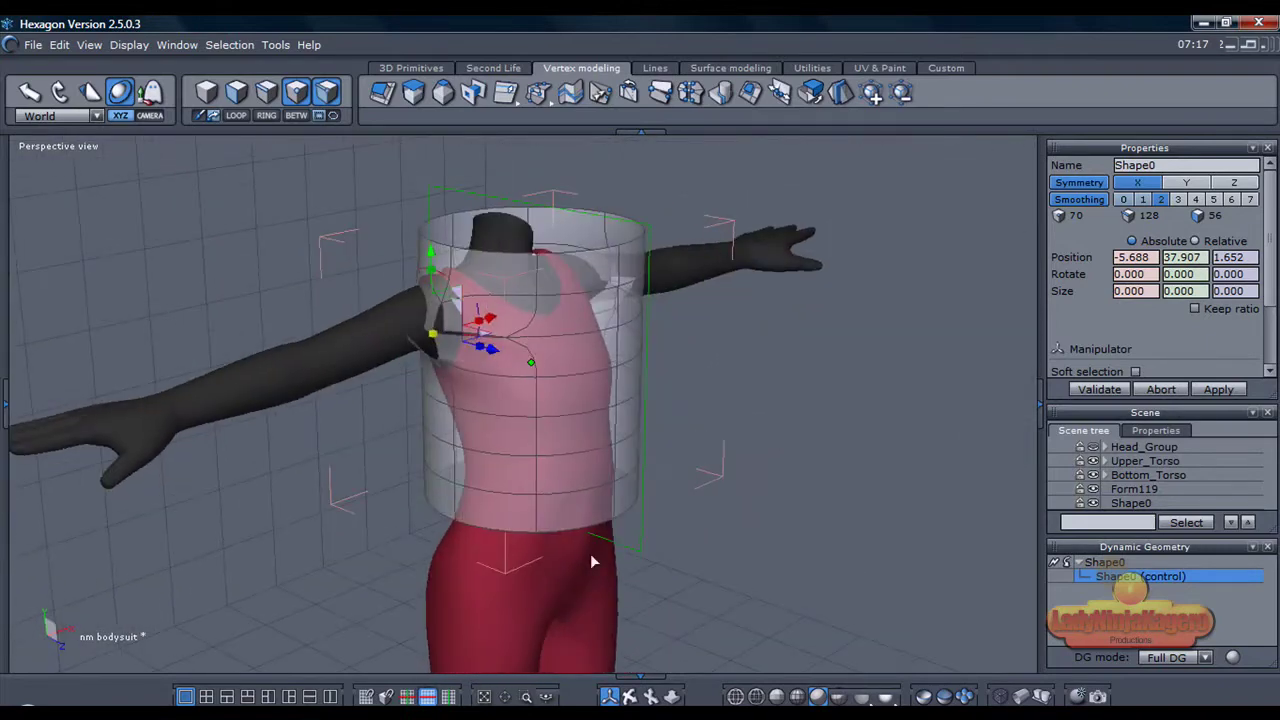
drag(460, 313, 468, 322)
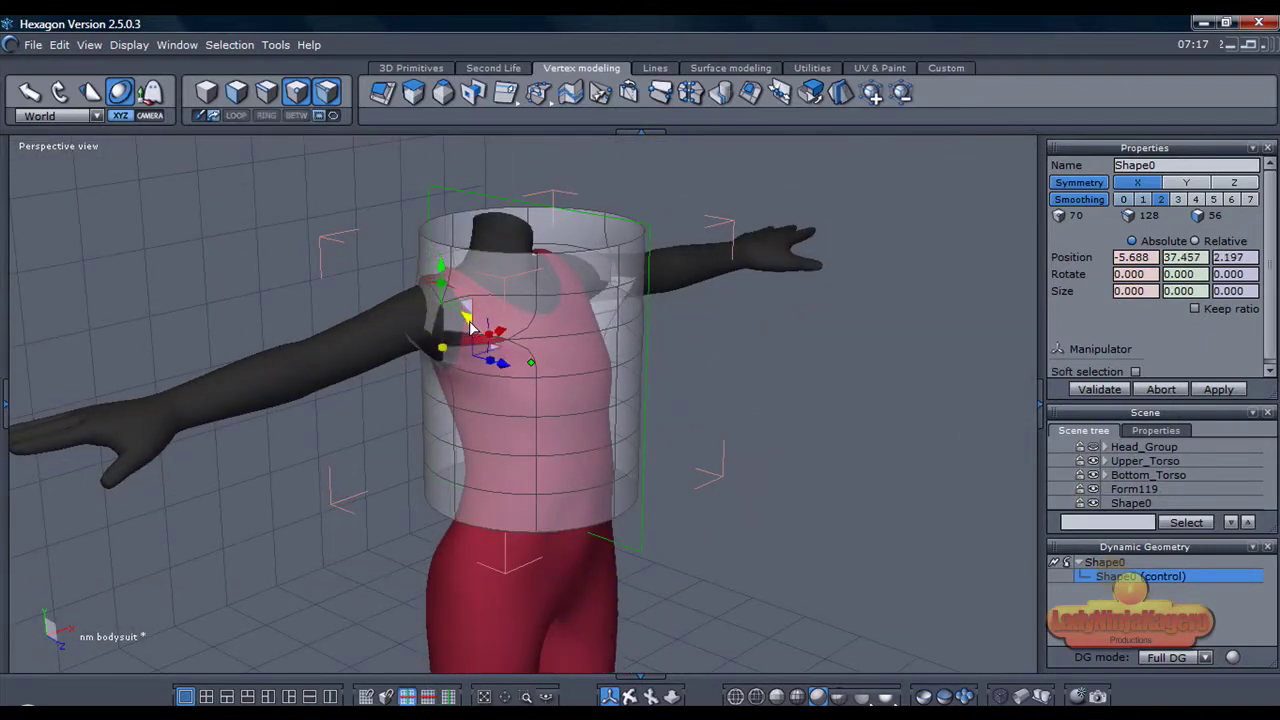
key(ctrl+z)
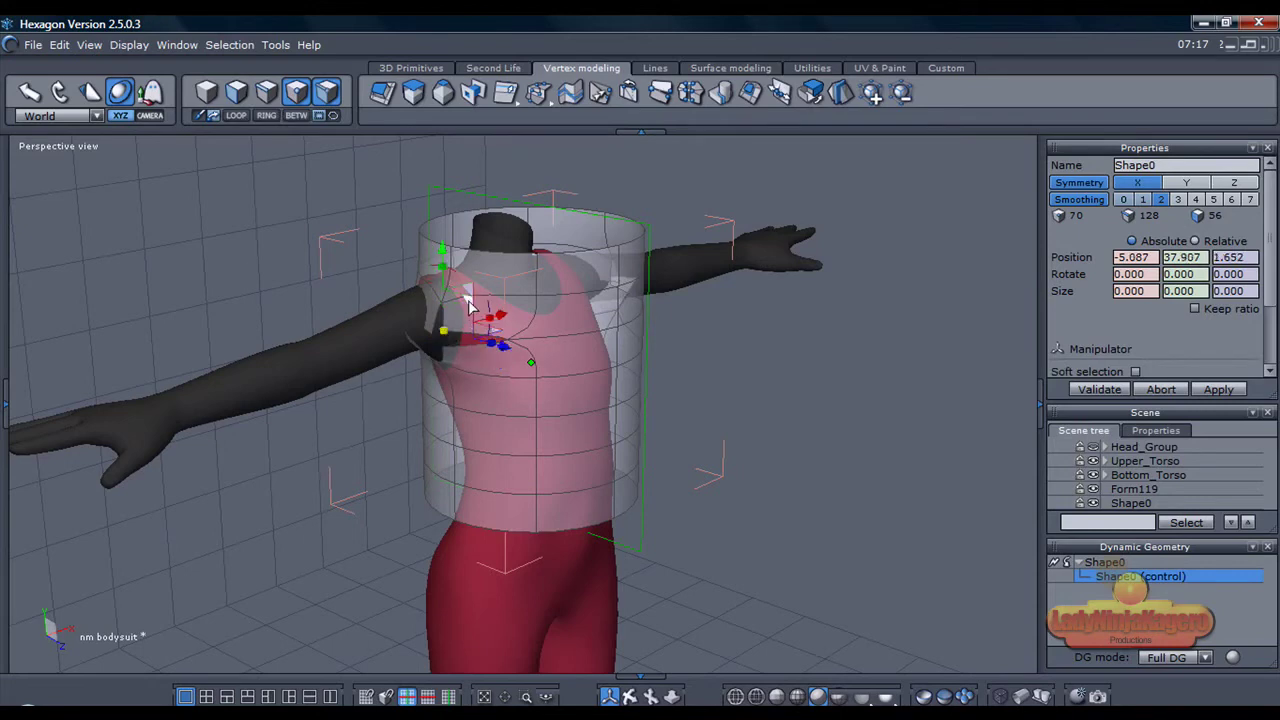
Move another split vertex in front of the armpit up and forward to about Y 38.21 and Z 2.11
drag(474, 306, 480, 298)
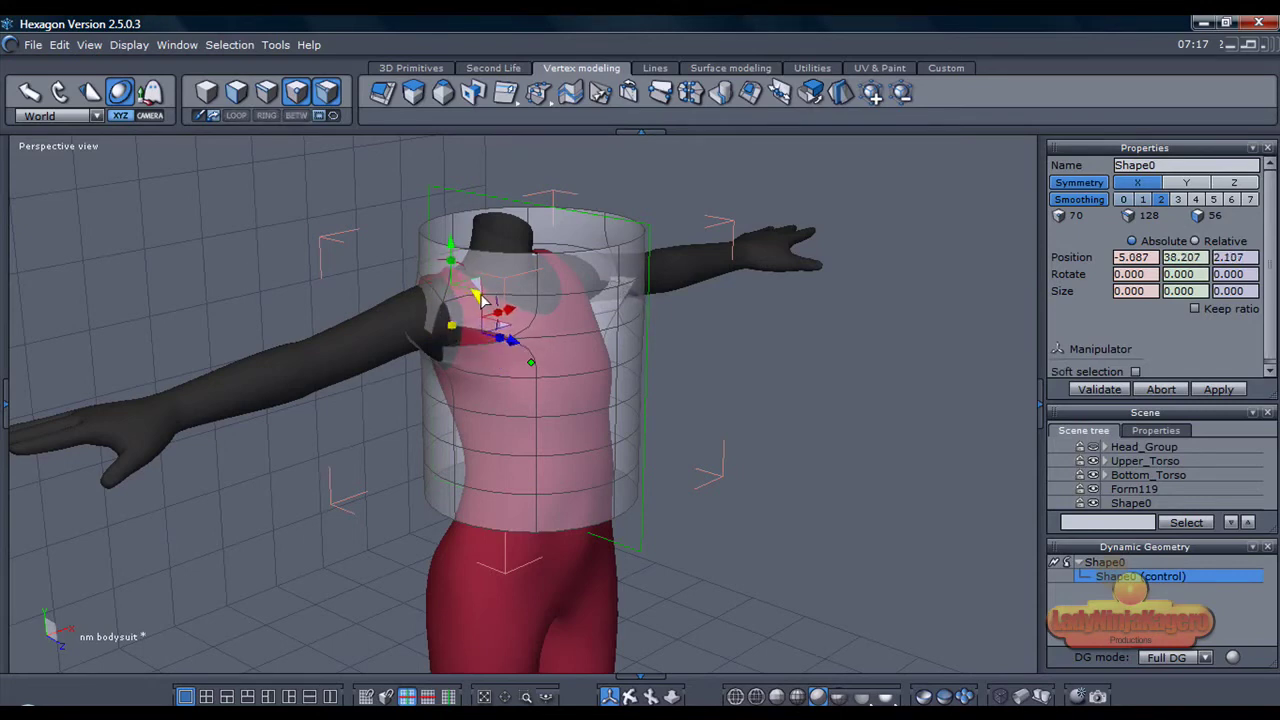
middle_drag(603, 610, 587, 663)
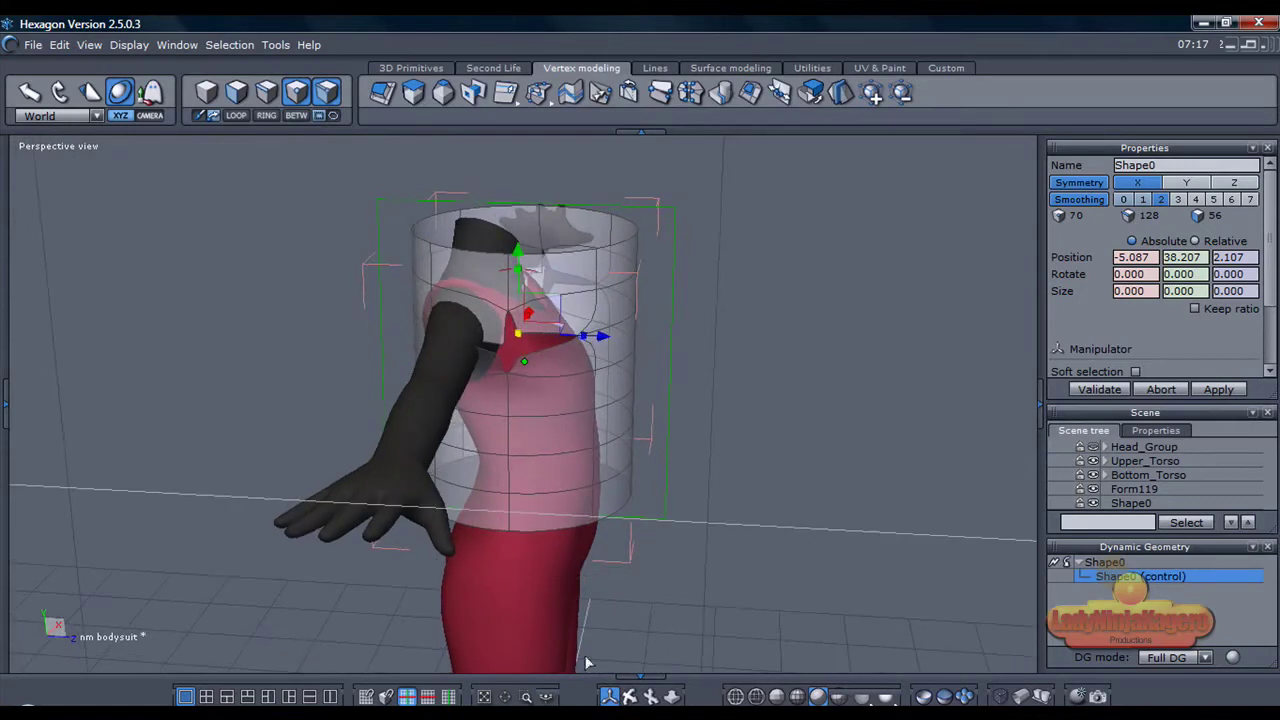
Select the two separated edges beside the armpit and merge them into one edge
click(823, 540)
drag(493, 345, 493, 345)
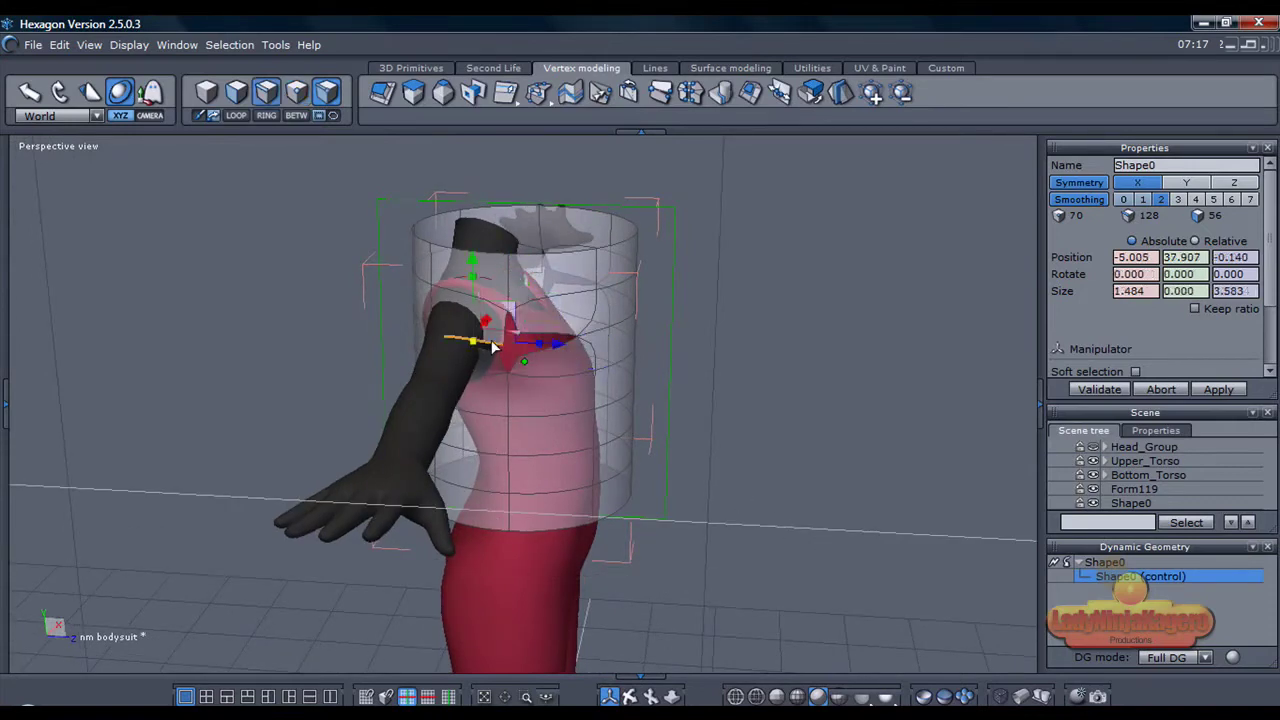
shift+click(486, 354)
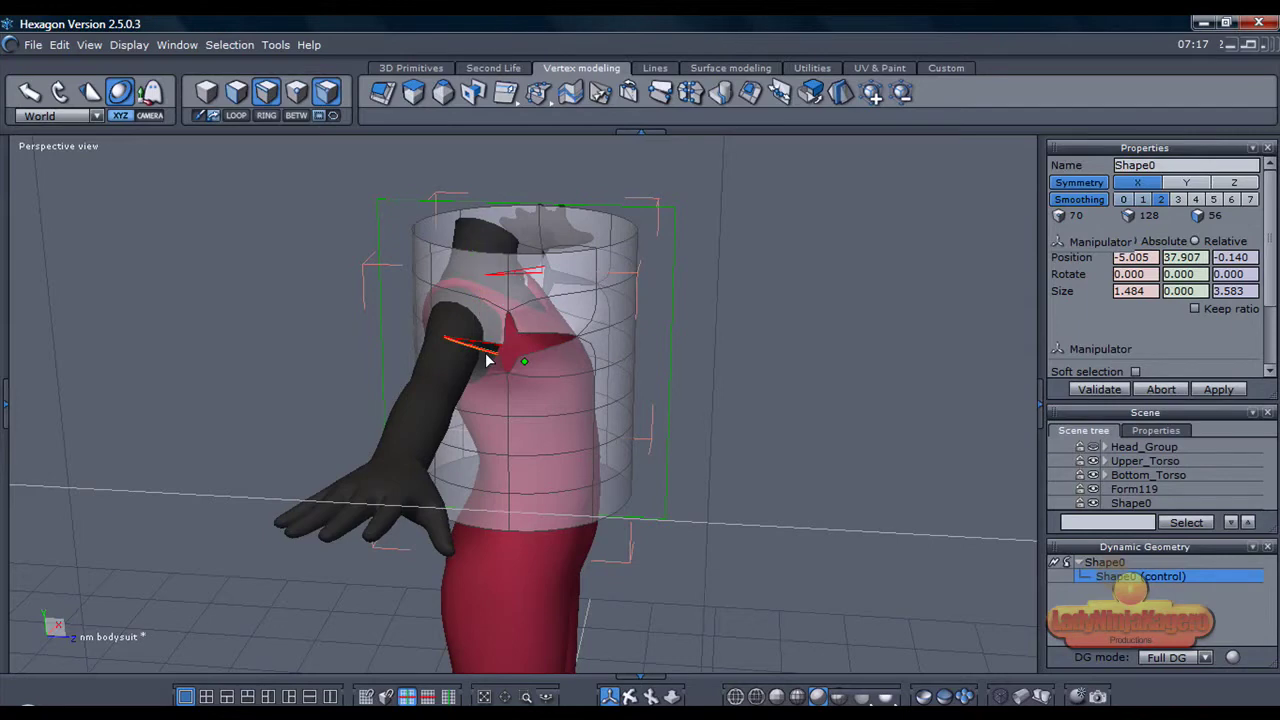
click(486, 355)
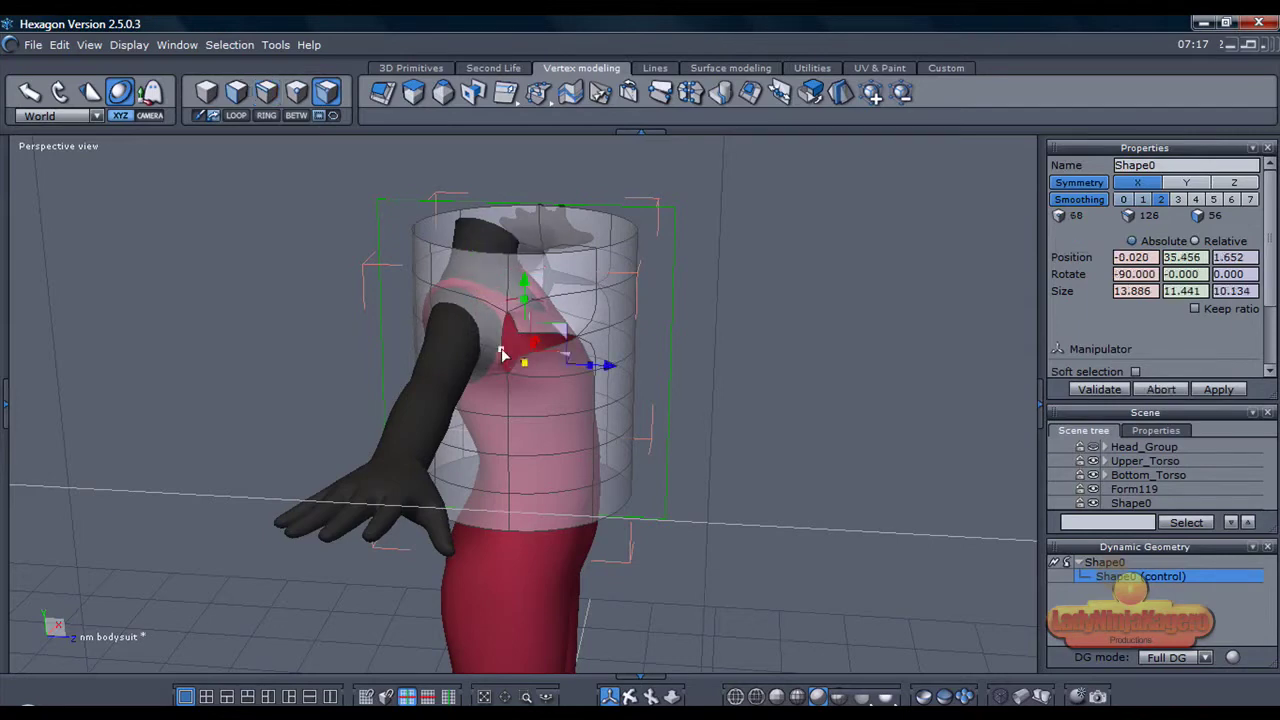
Move the armhole's side vertex back to about Y 37.72 and Z -0.33, and merge the two separated edges in front of the armpit
click(520, 333)
drag(537, 318, 529, 340)
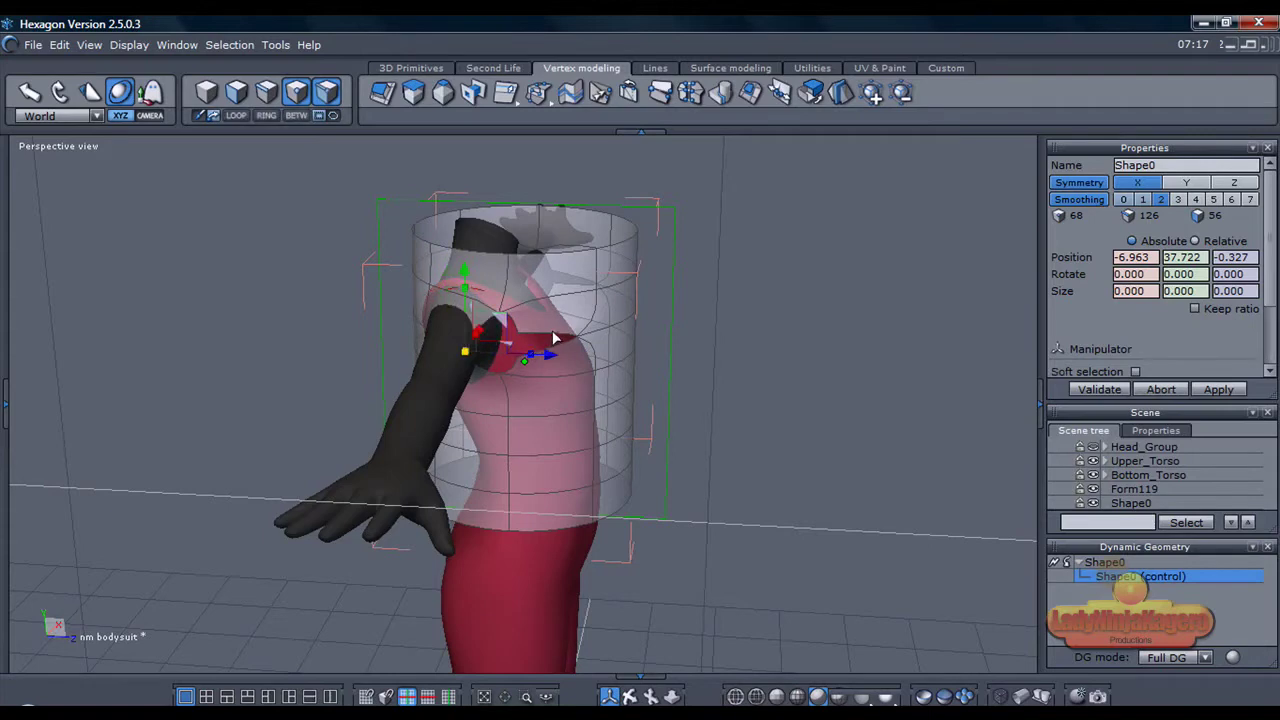
click(548, 338)
click(548, 338)
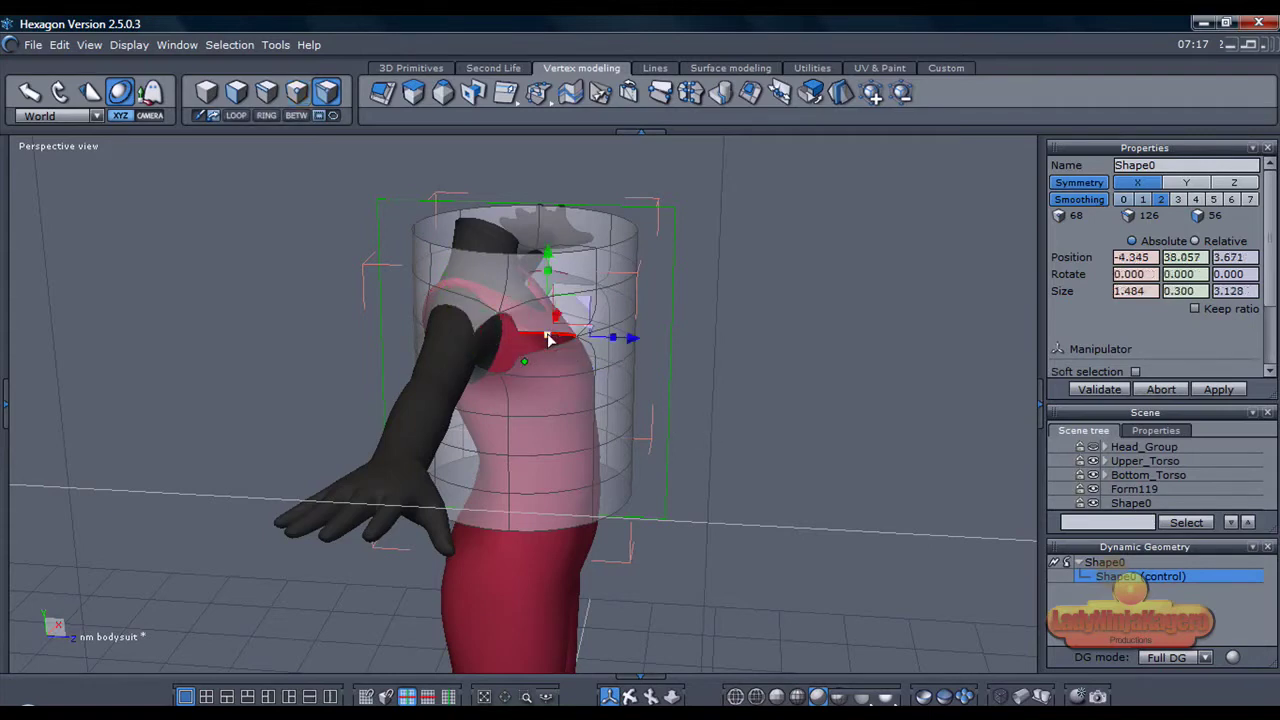
shift+click(552, 349)
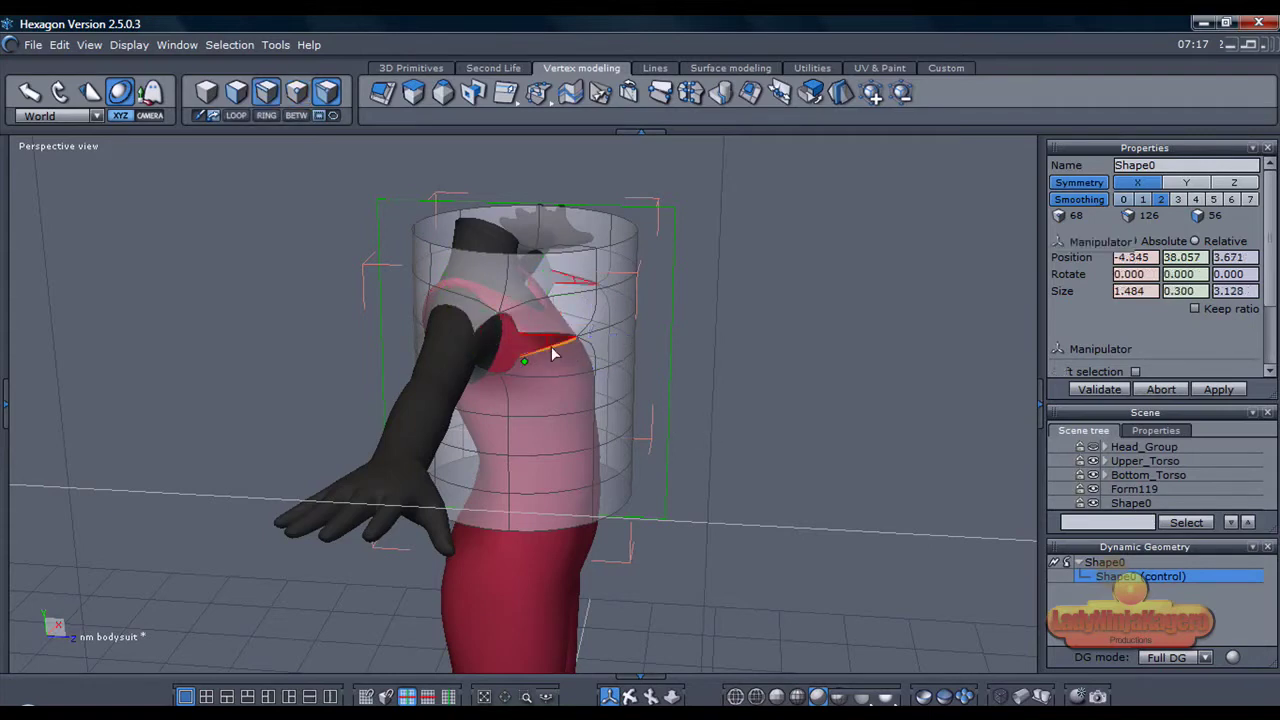
click(553, 353)
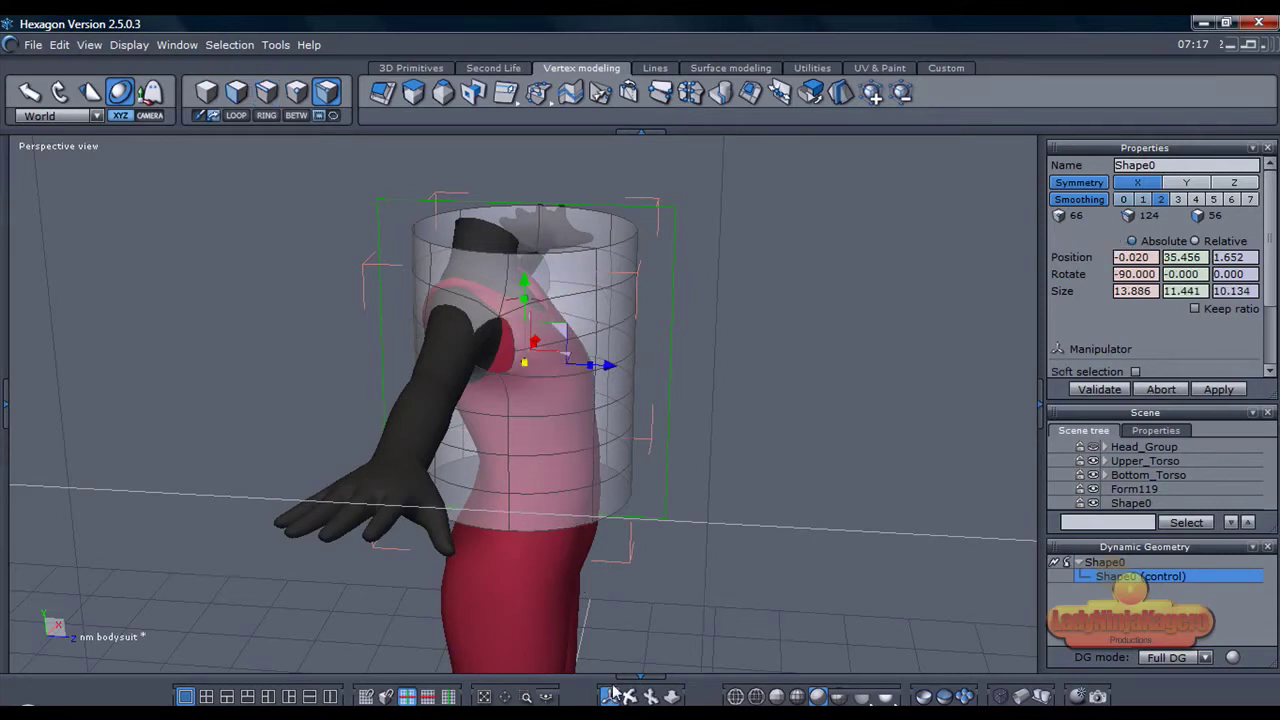
Move the armhole's upper edge up and backward to about Y 39.31 and Z -0.45
middle_drag(600, 400, 585, 440)
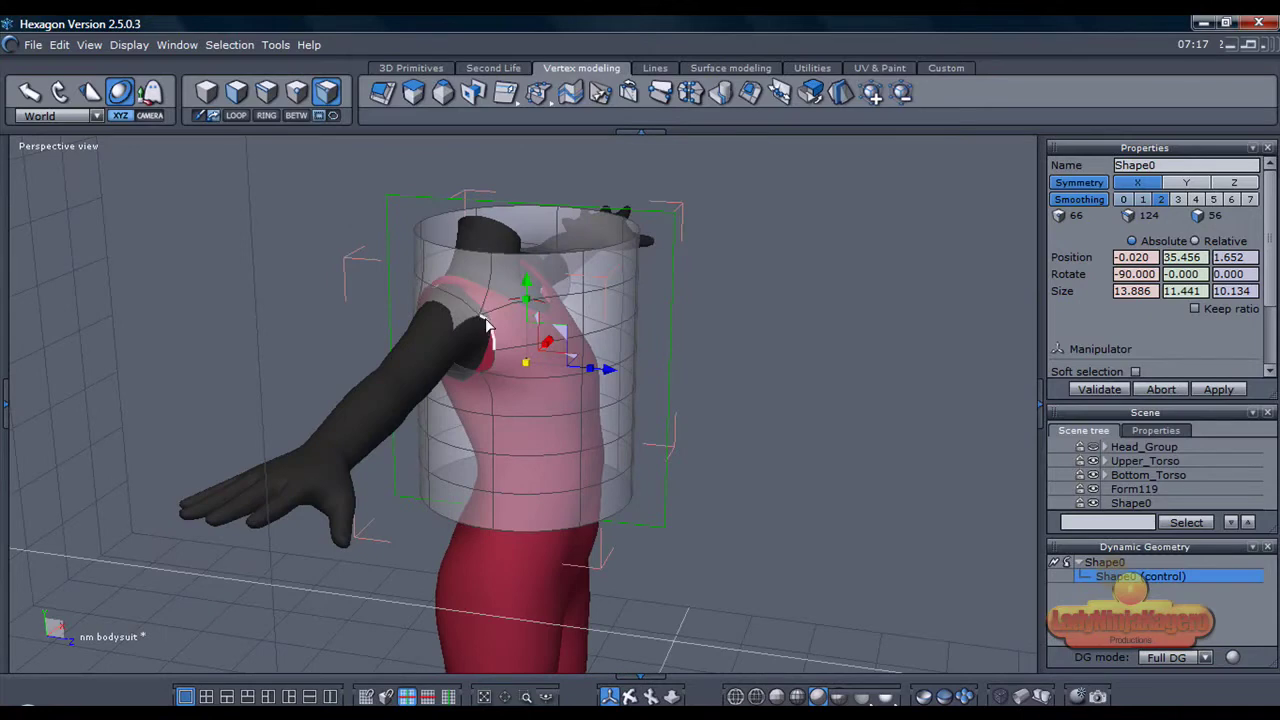
click(490, 328)
drag(533, 310, 475, 284)
click(476, 320)
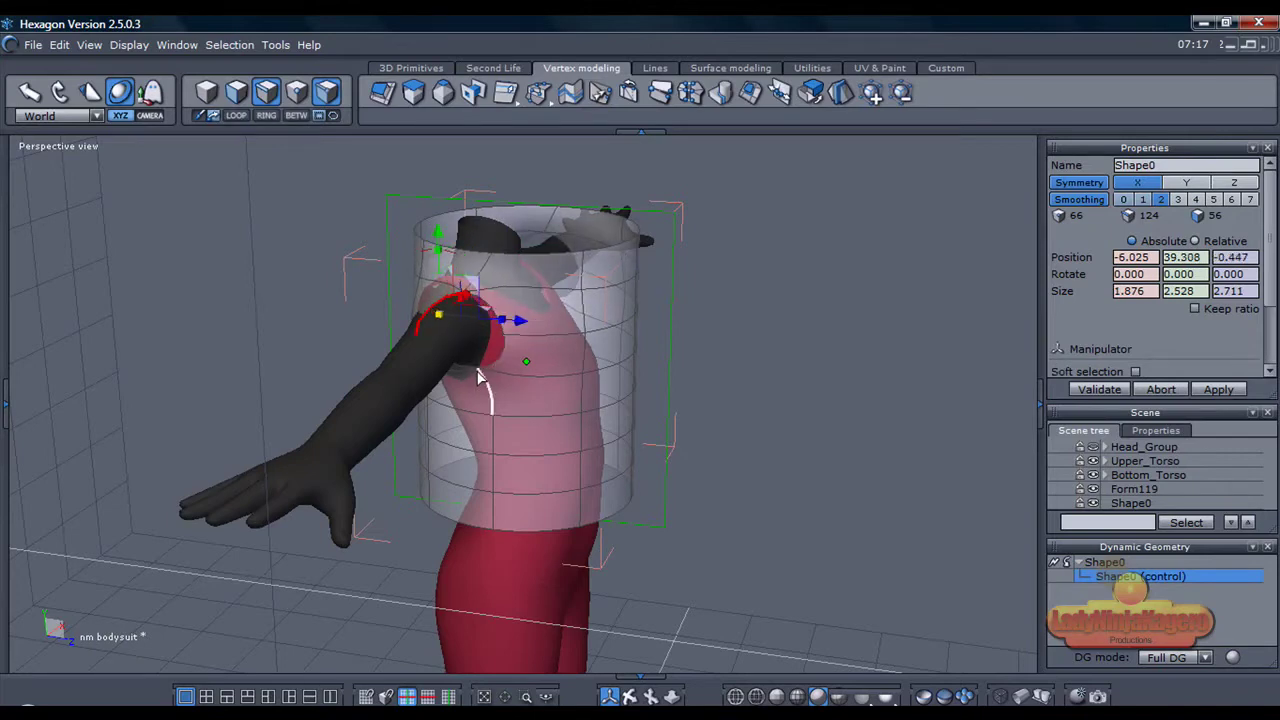
Move the vertex at the bottom of the armhole slightly down and backward
click(765, 533)
click(477, 369)
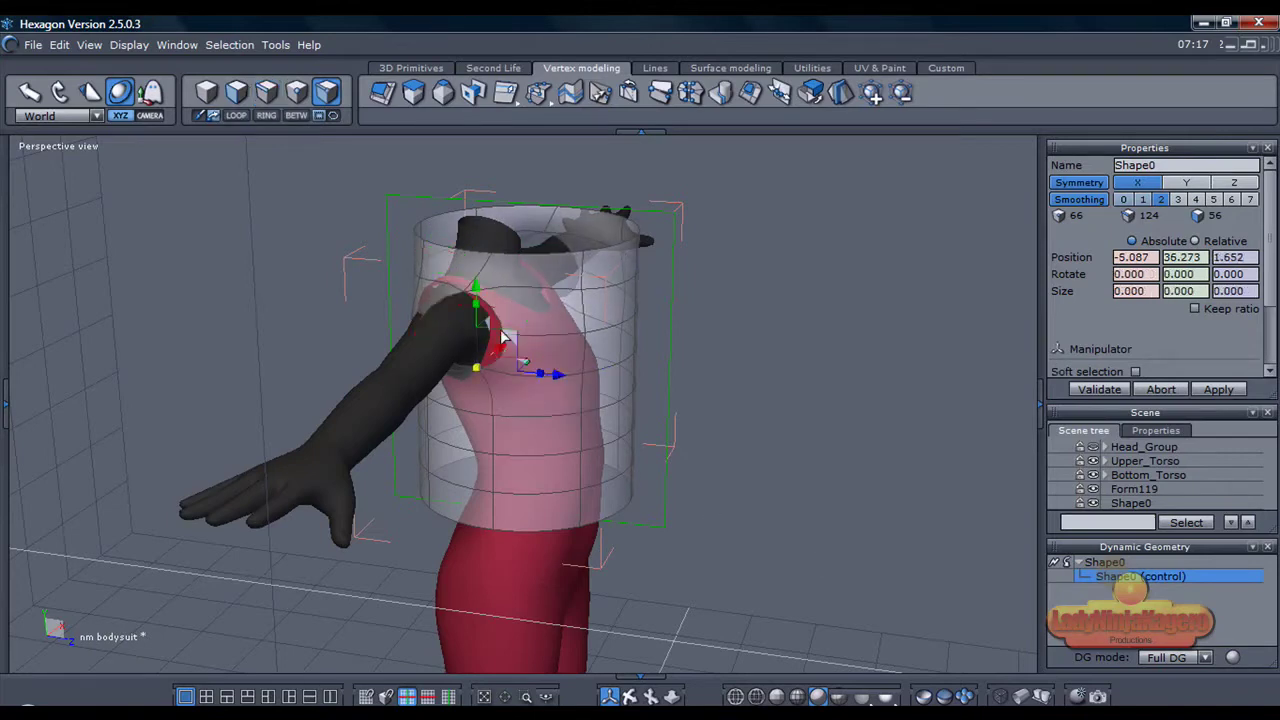
drag(509, 333, 492, 346)
Reposition the whole cylinder to about Y 35.06 and Z 1.06 and scale it down uniformly to about 13.37 × 11.01 × 9.75
drag(632, 697, 700, 688)
click(690, 405)
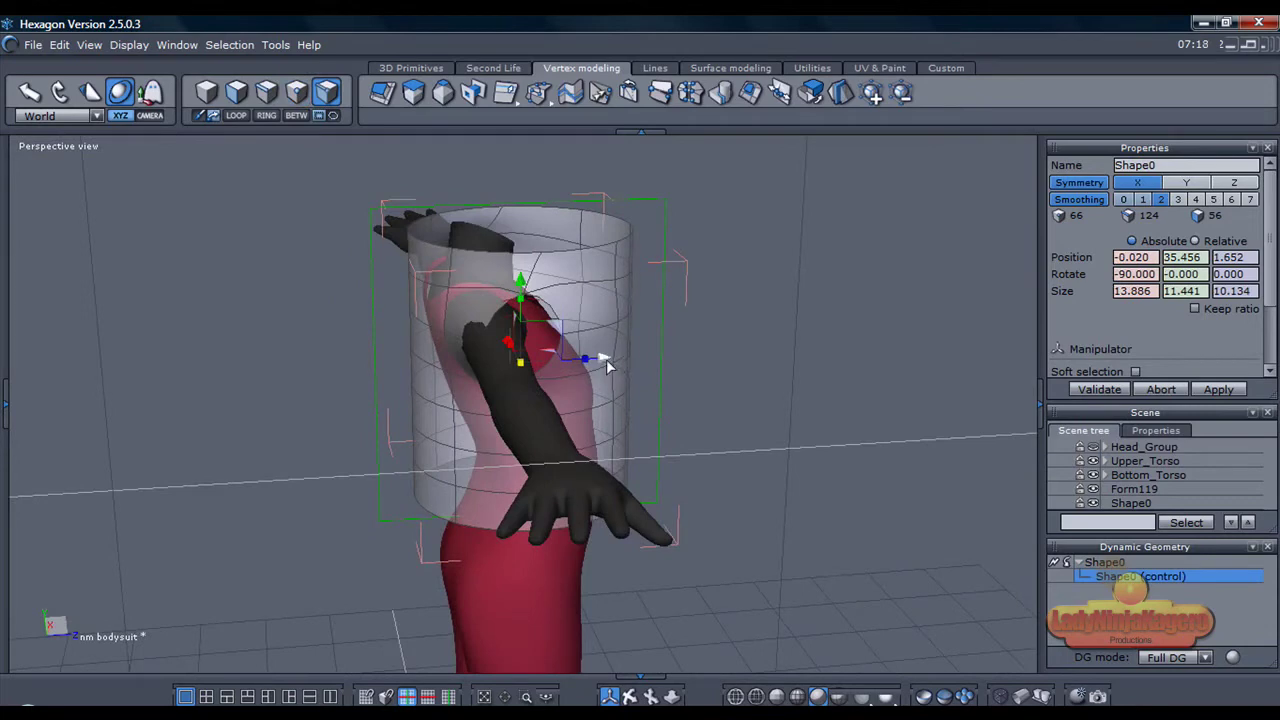
drag(592, 365, 566, 363)
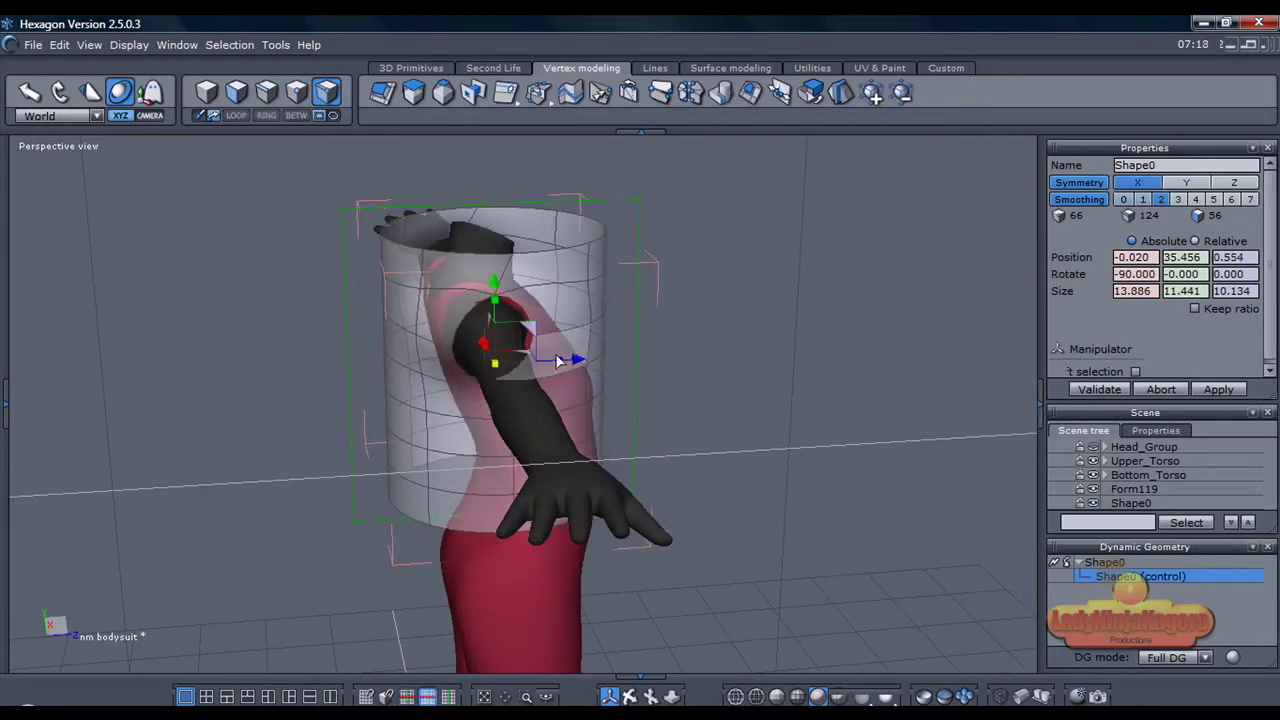
drag(546, 697, 445, 694)
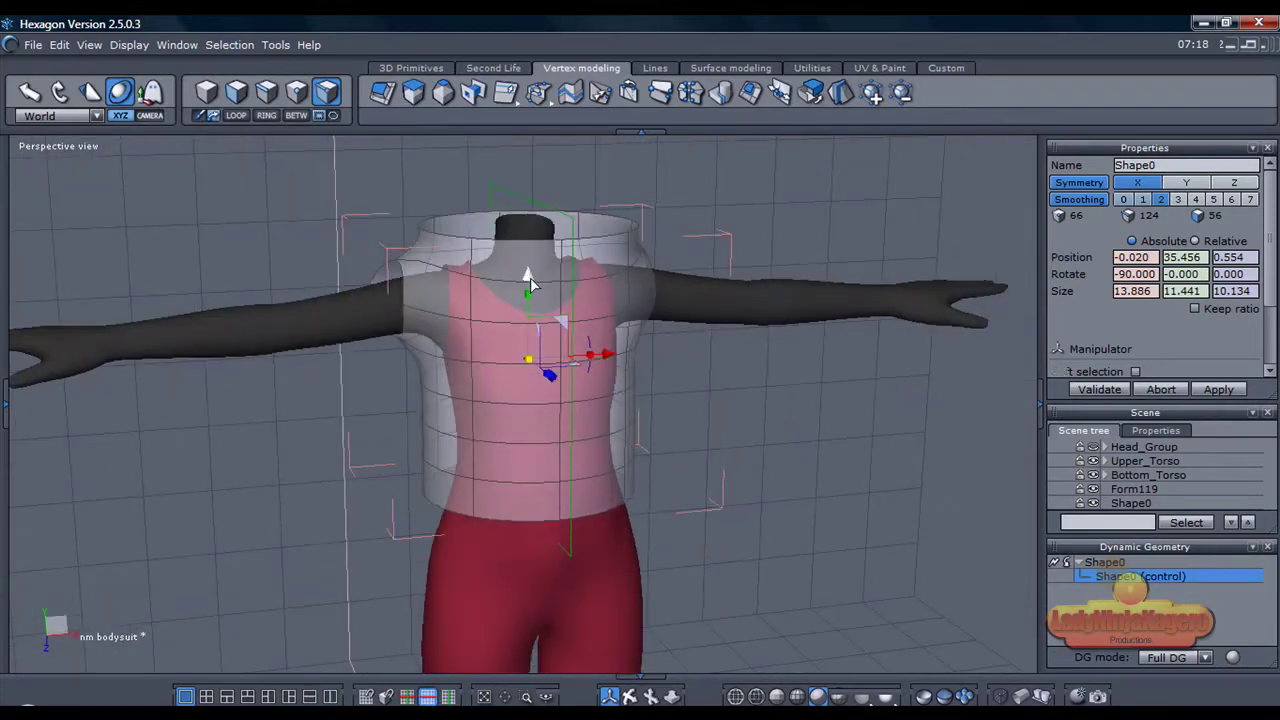
drag(530, 283, 530, 292)
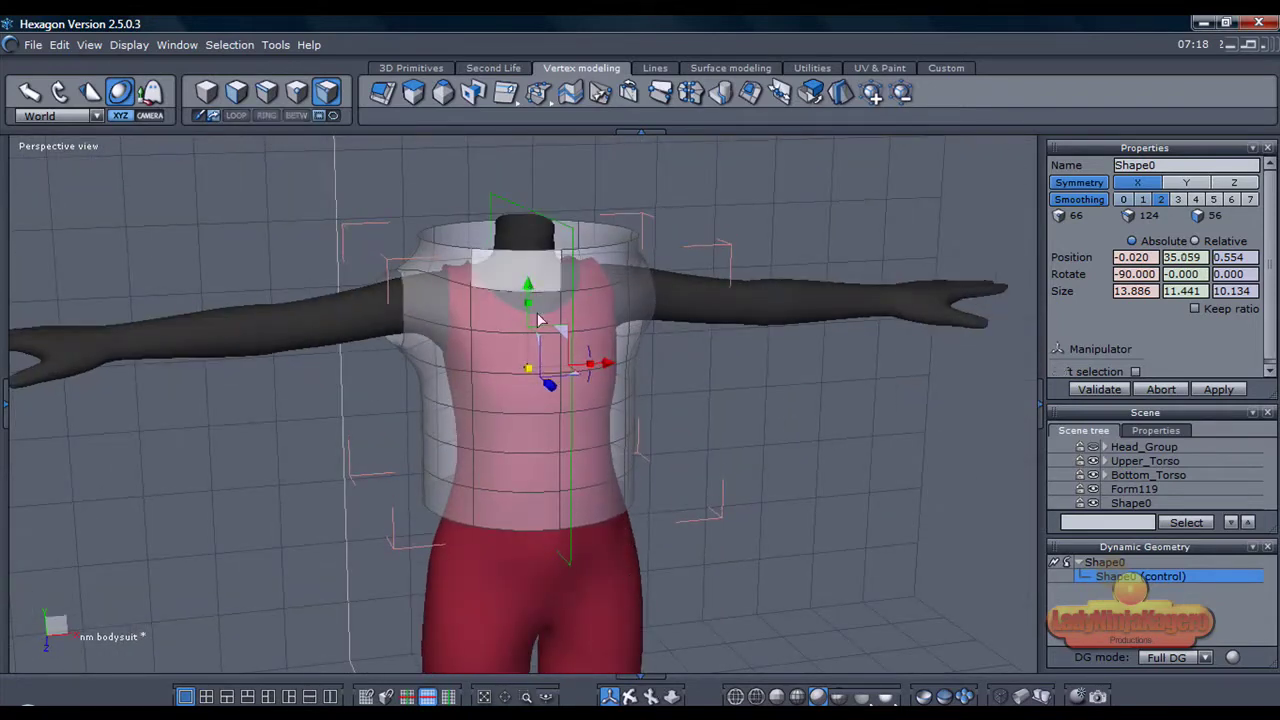
drag(525, 368, 557, 390)
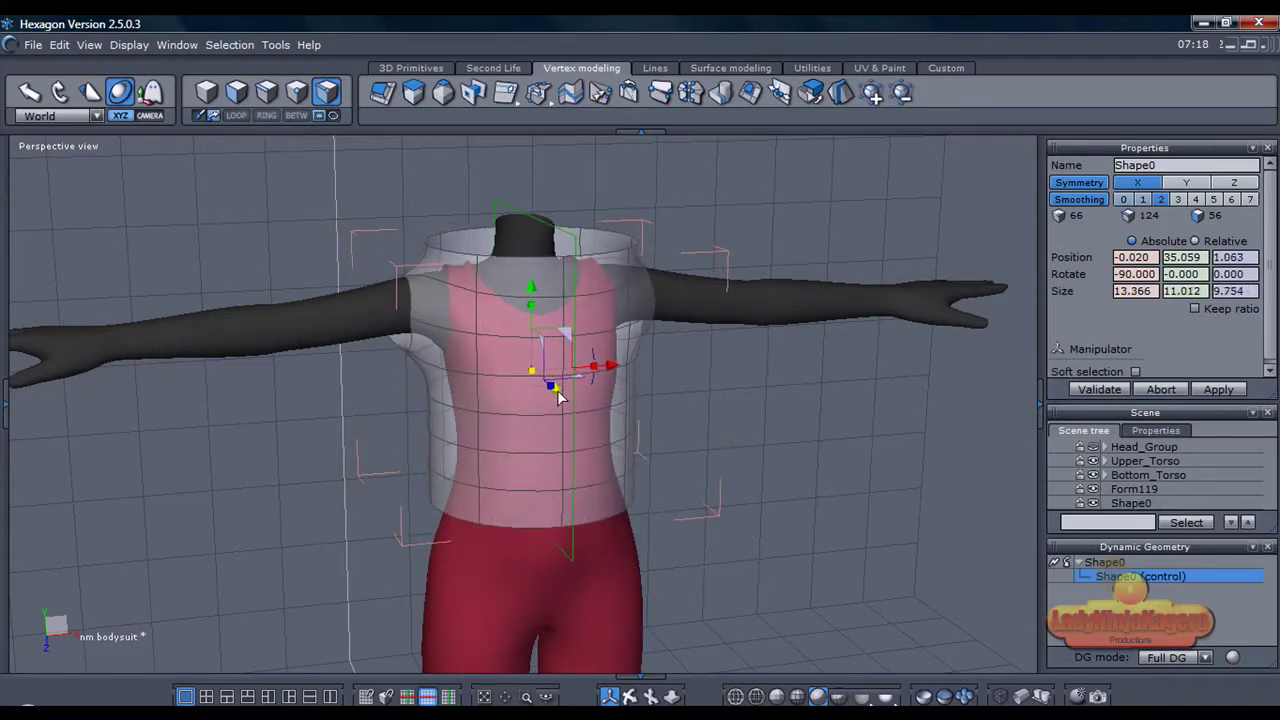
Select the complete armhole edge loop and move it inward toward the torso to about X -5.02
click(408, 285)
double_click(408, 285)
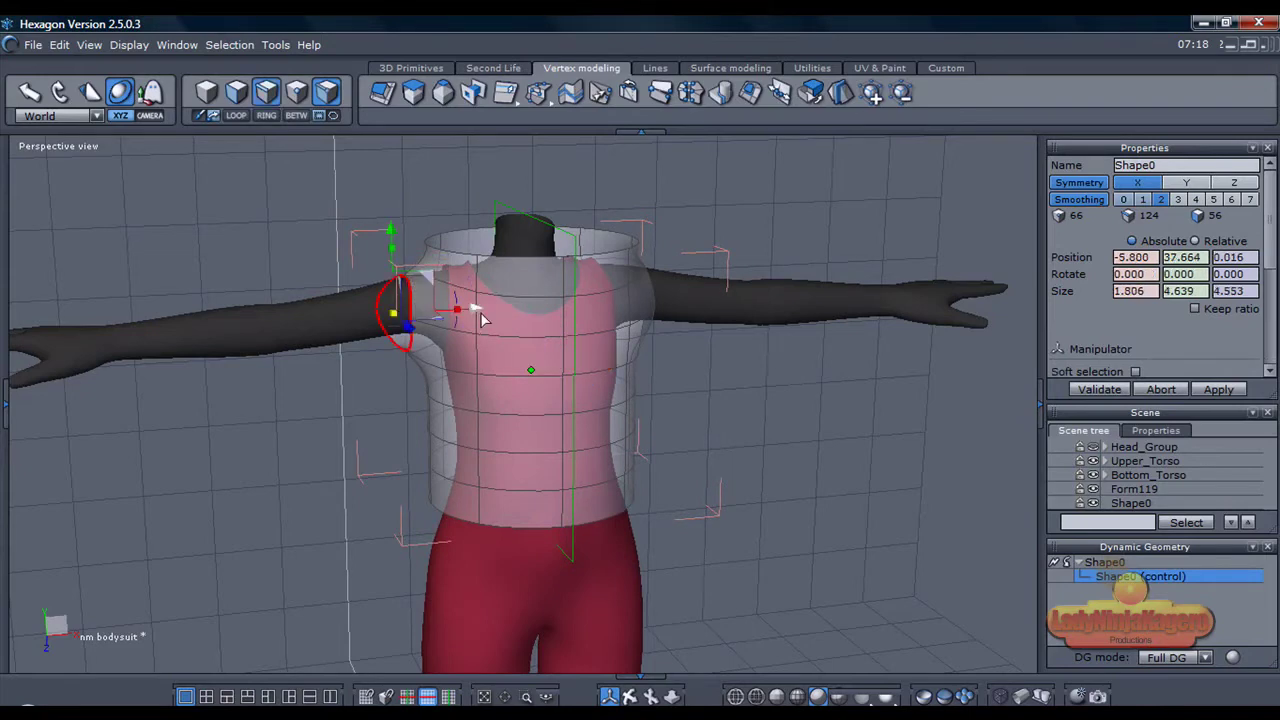
mouse_move(491, 318)
mouse_down()
mouse_move(508, 306)
mouse_move(500, 313)
mouse_up()
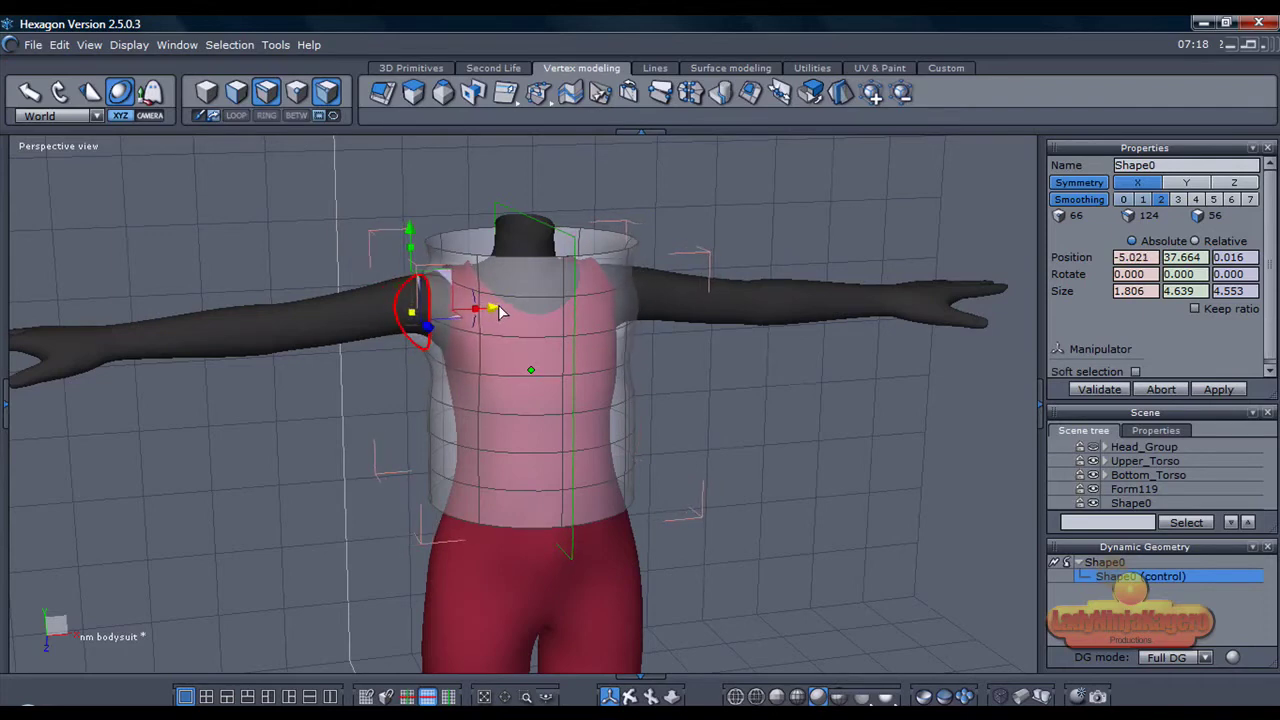
Hide Upper_Torso and move the vertex at the back of the armhole inward to about X -4.16 and Y 37.08
middle_drag(570, 632, 860, 630)
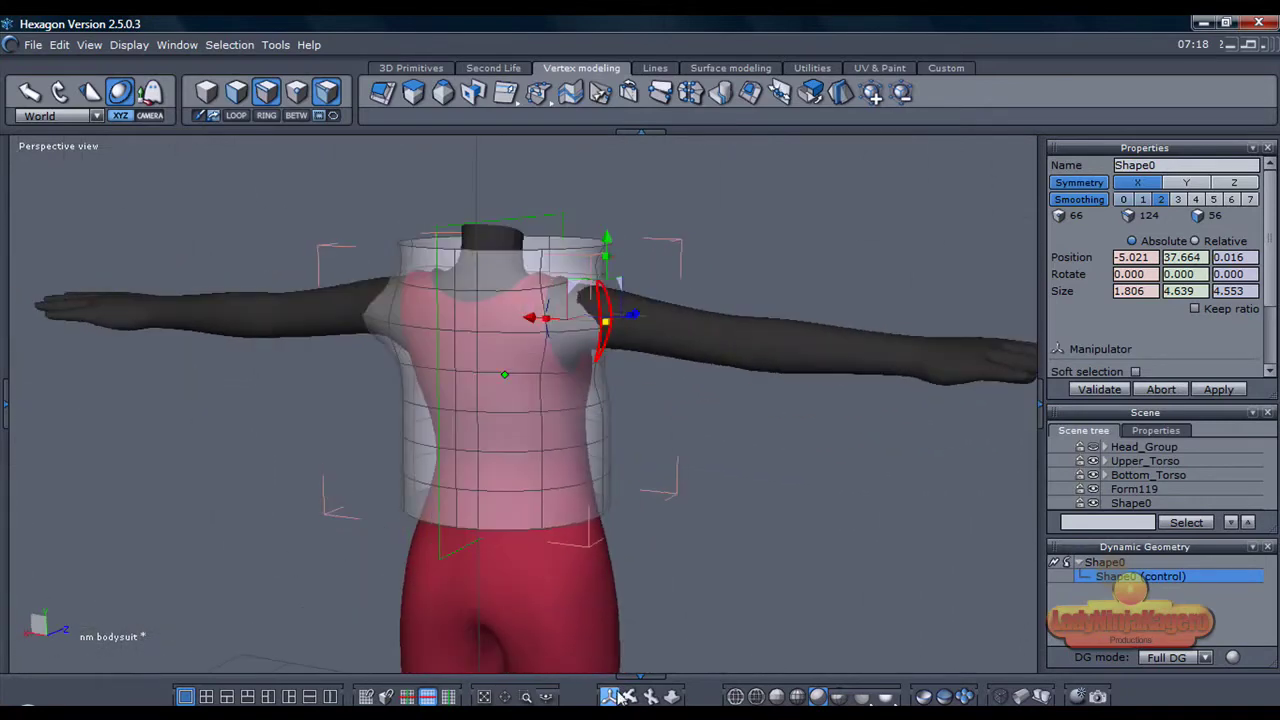
click(1094, 462)
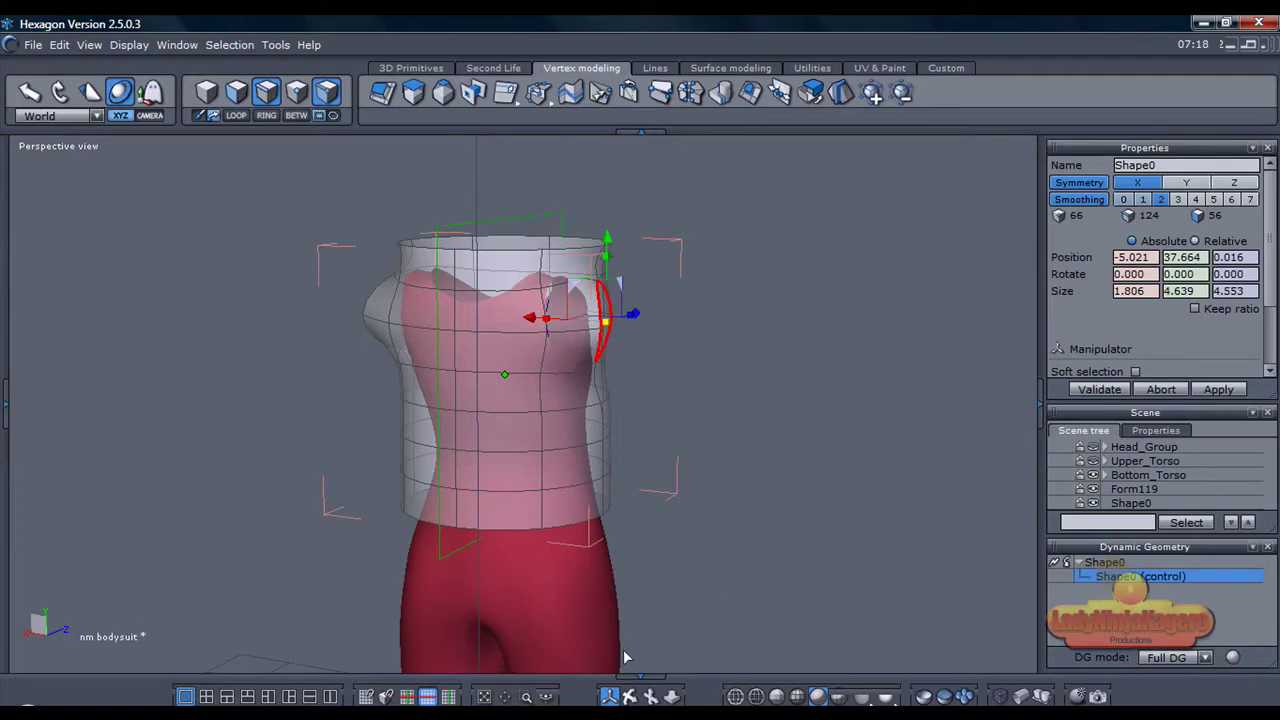
middle_drag(760, 500, 775, 540)
right_drag(600, 600, 634, 544)
click(699, 416)
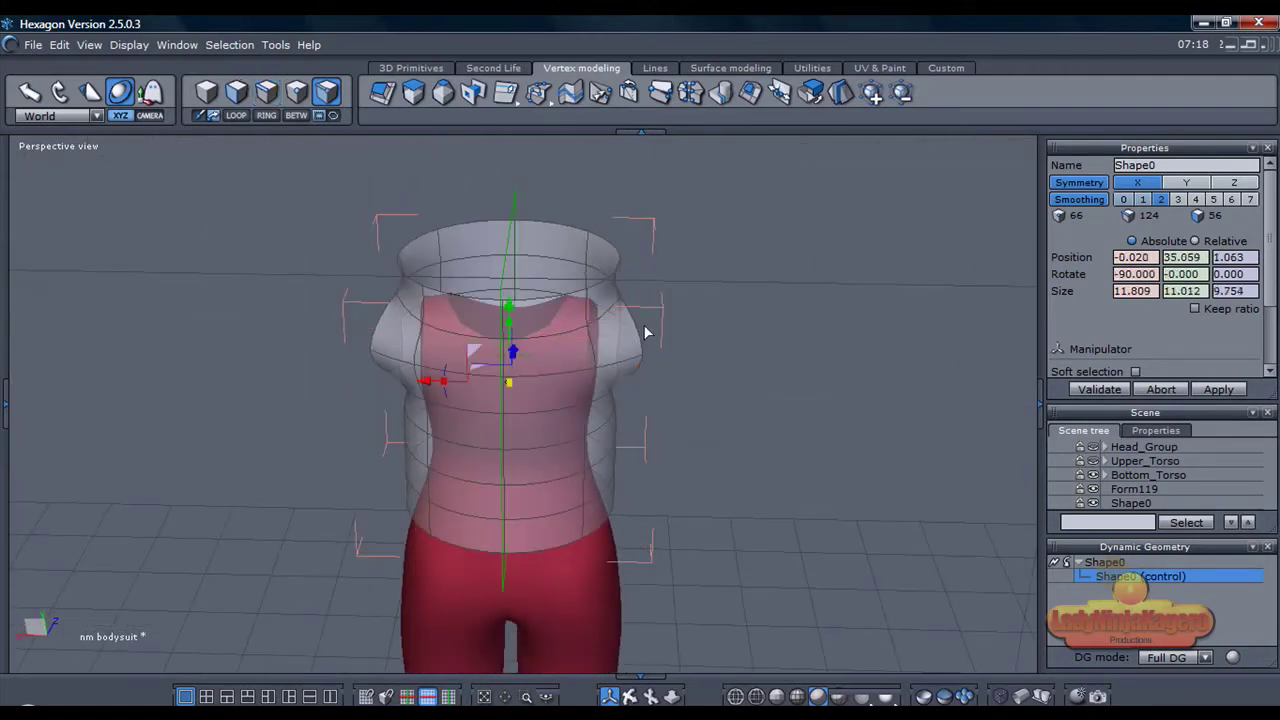
click(643, 360)
drag(608, 328, 566, 337)
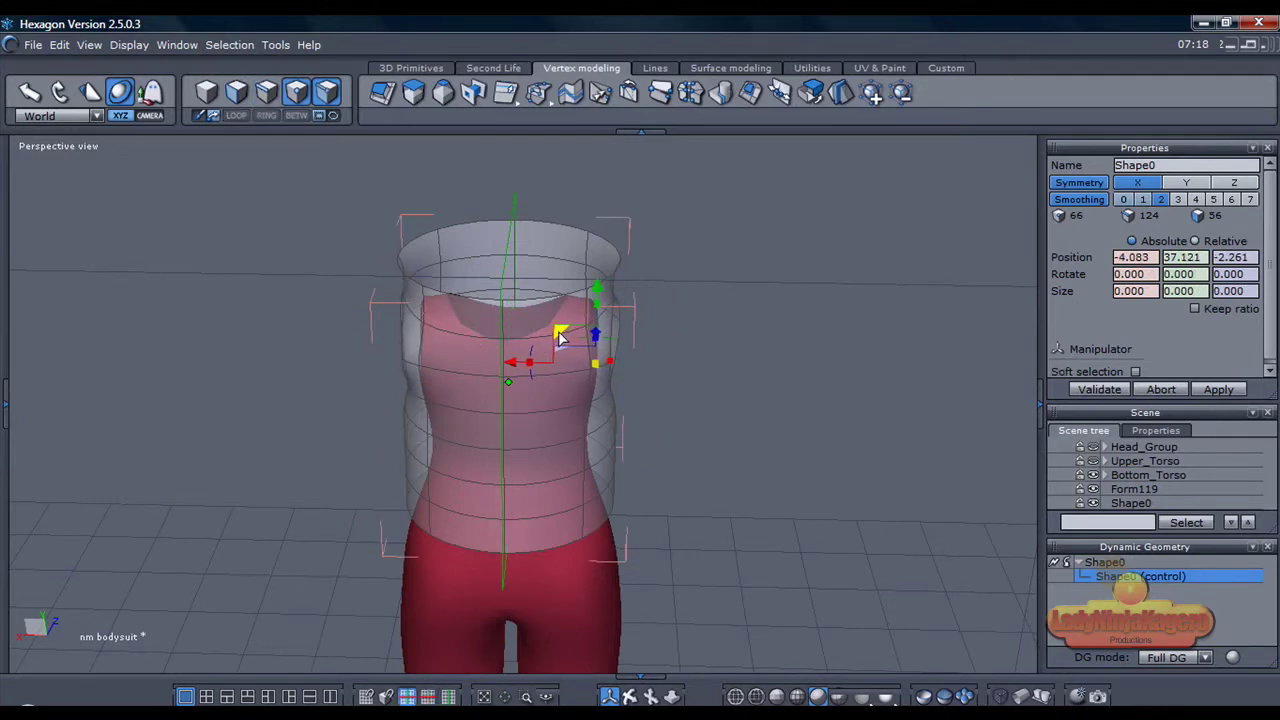
drag(563, 338, 577, 335)
Shift the vertex at the bottom of the armhole slightly forward to round out the opening
middle_drag(638, 560, 335, 530)
middle_drag(390, 480, 528, 427)
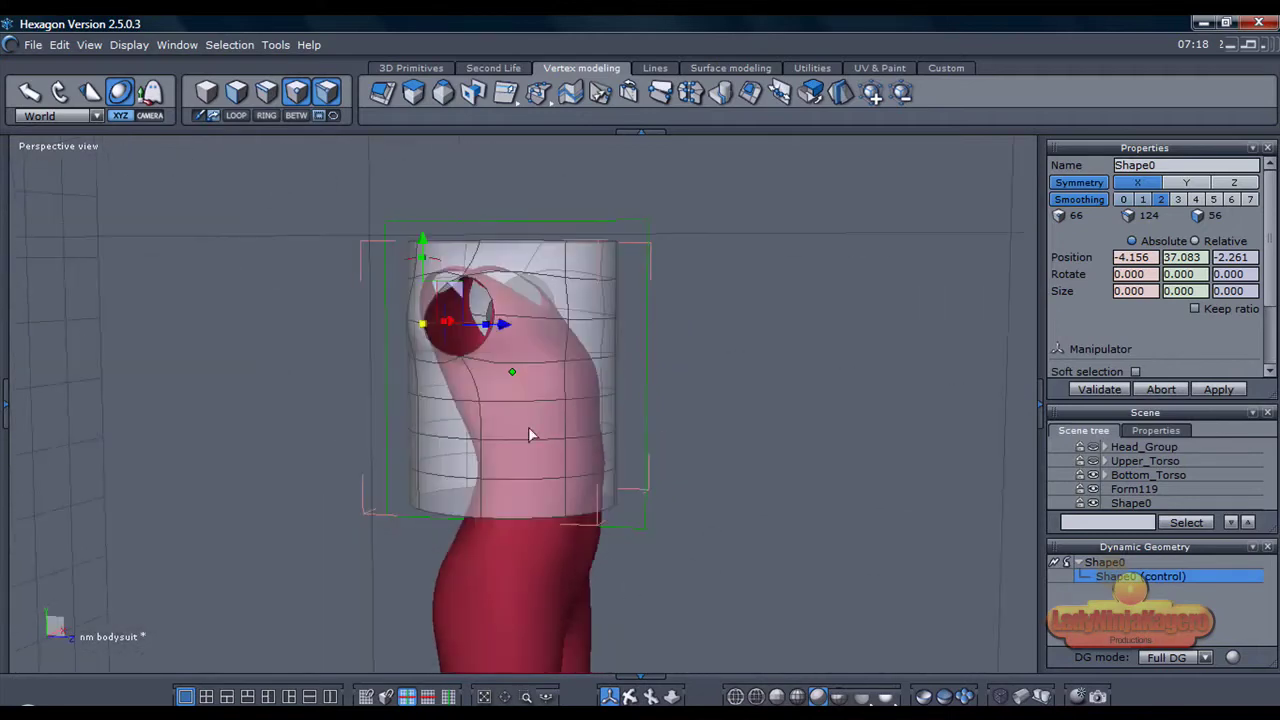
click(460, 362)
drag(493, 322, 518, 350)
click(710, 388)
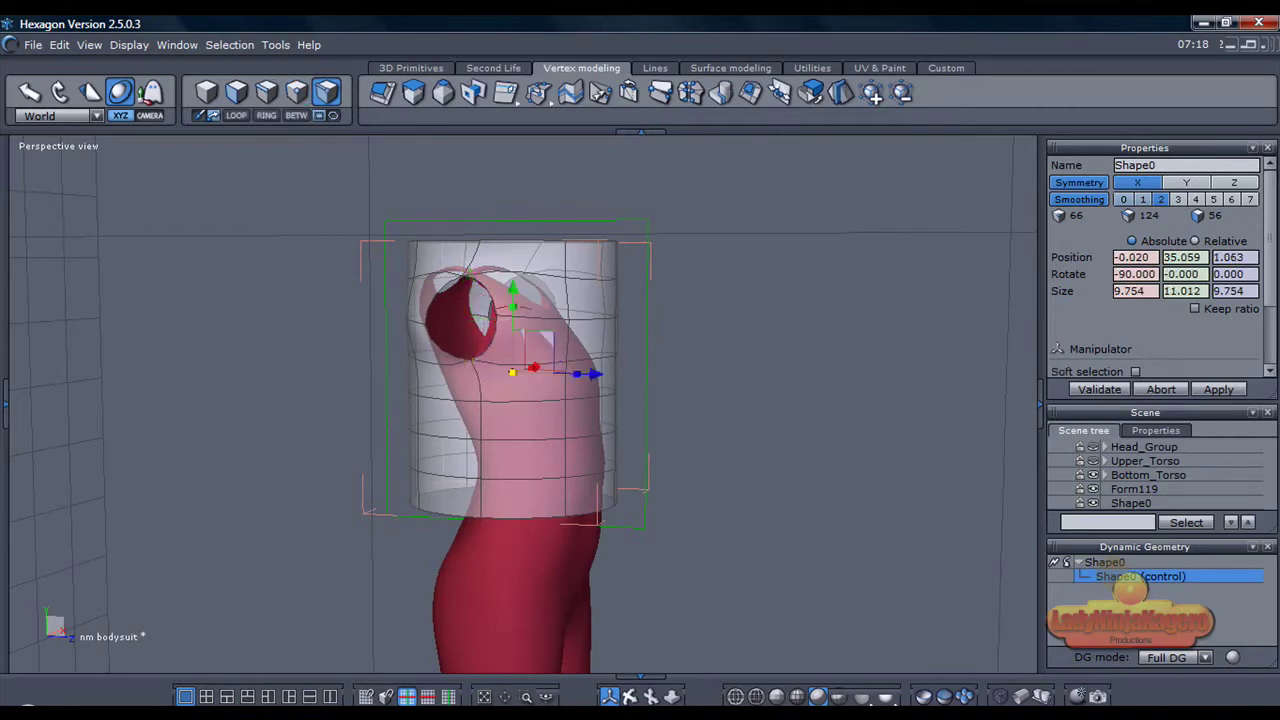
Move the side vertex on the cylinder's top rim, above the armhole, slightly backward and up
middle_drag(710, 388, 796, 414)
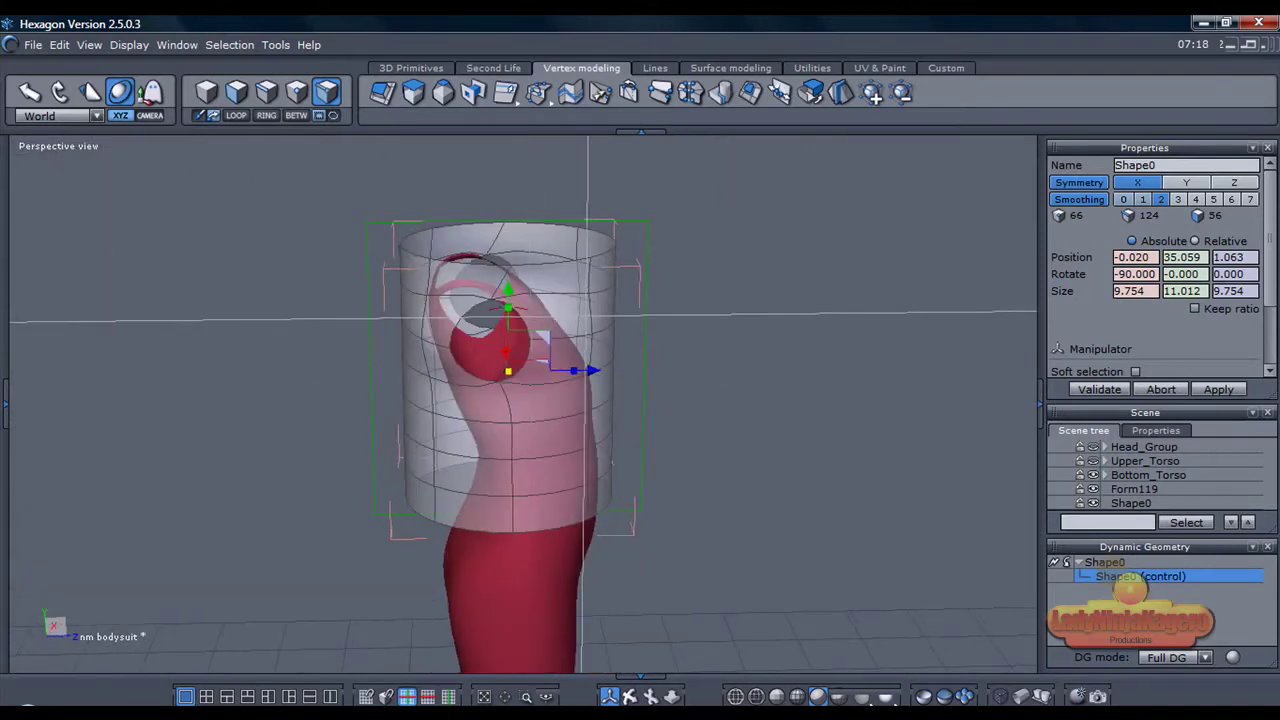
click(508, 263)
drag(527, 228, 518, 229)
click(860, 452)
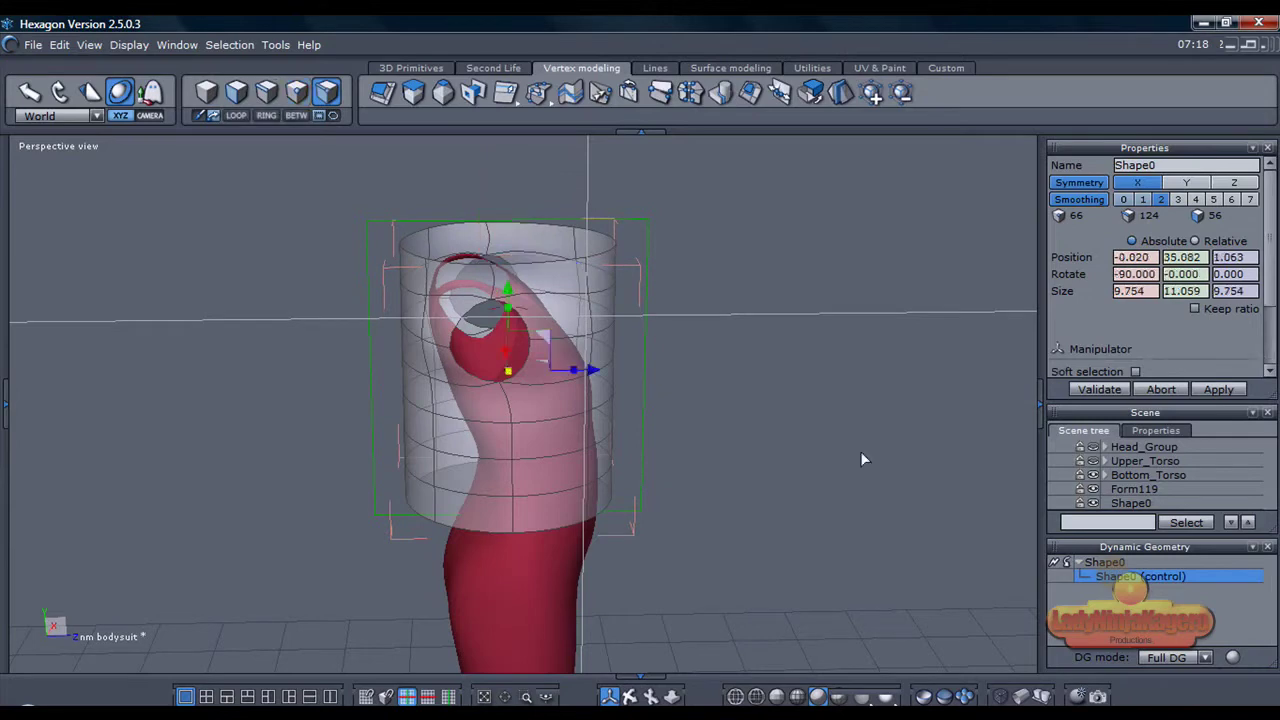
Show Upper_Torso again and raise the vertex at the top of the armhole to about Y 40.56
click(1094, 463)
middle_drag(620, 440, 519, 461)
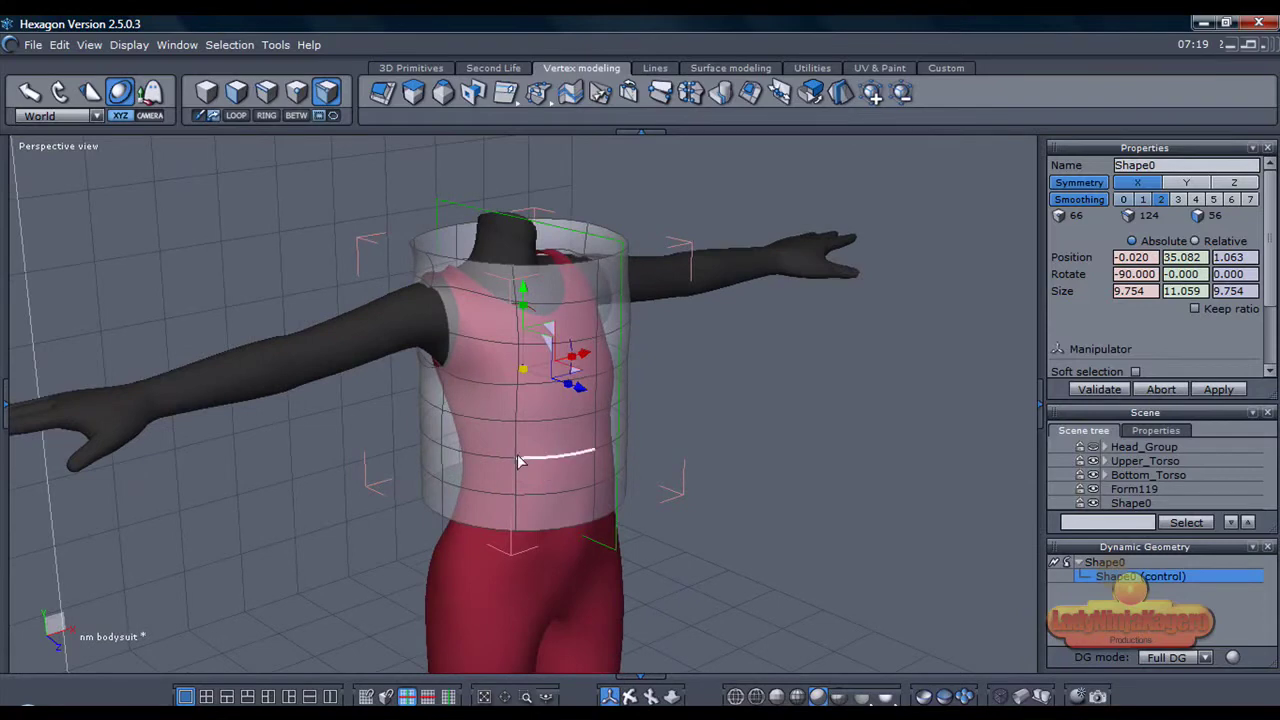
click(430, 289)
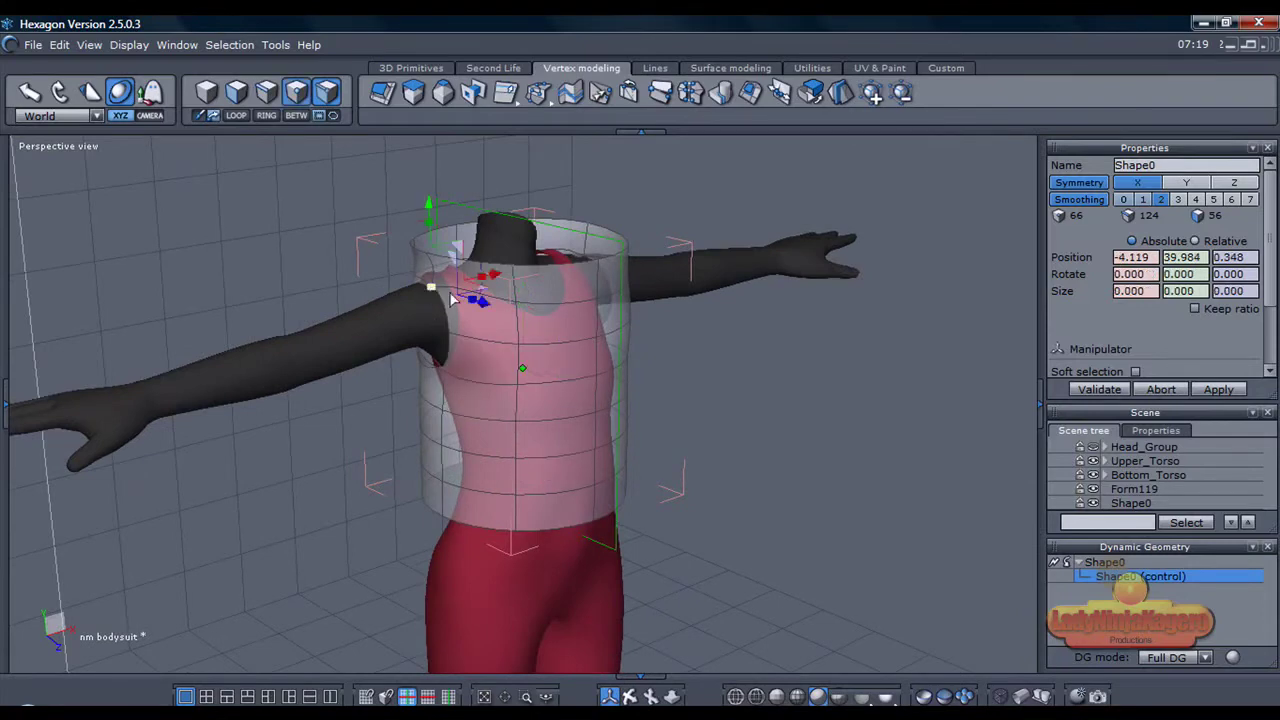
drag(427, 205, 427, 193)
Move the armhole's upper back edge up and backward around the shoulder to about Y 38.98 and Z -1.74
middle_drag(270, 345, 421, 354)
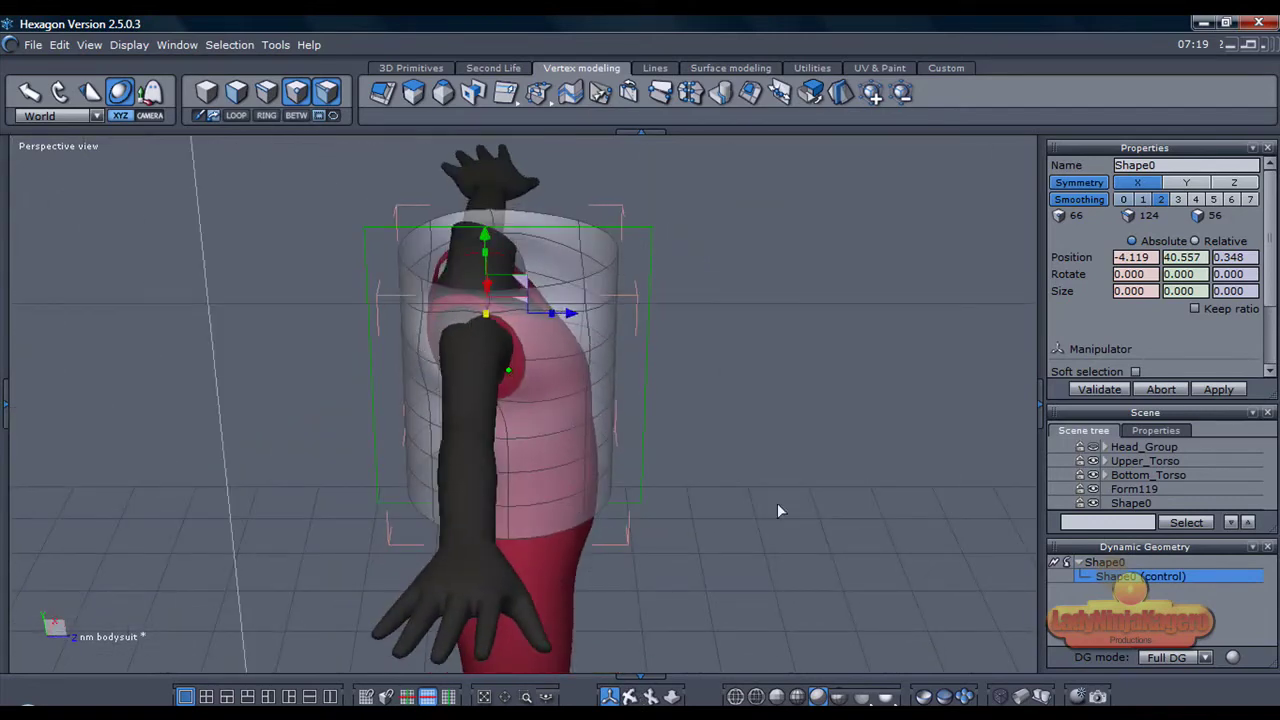
click(466, 342)
click(474, 324)
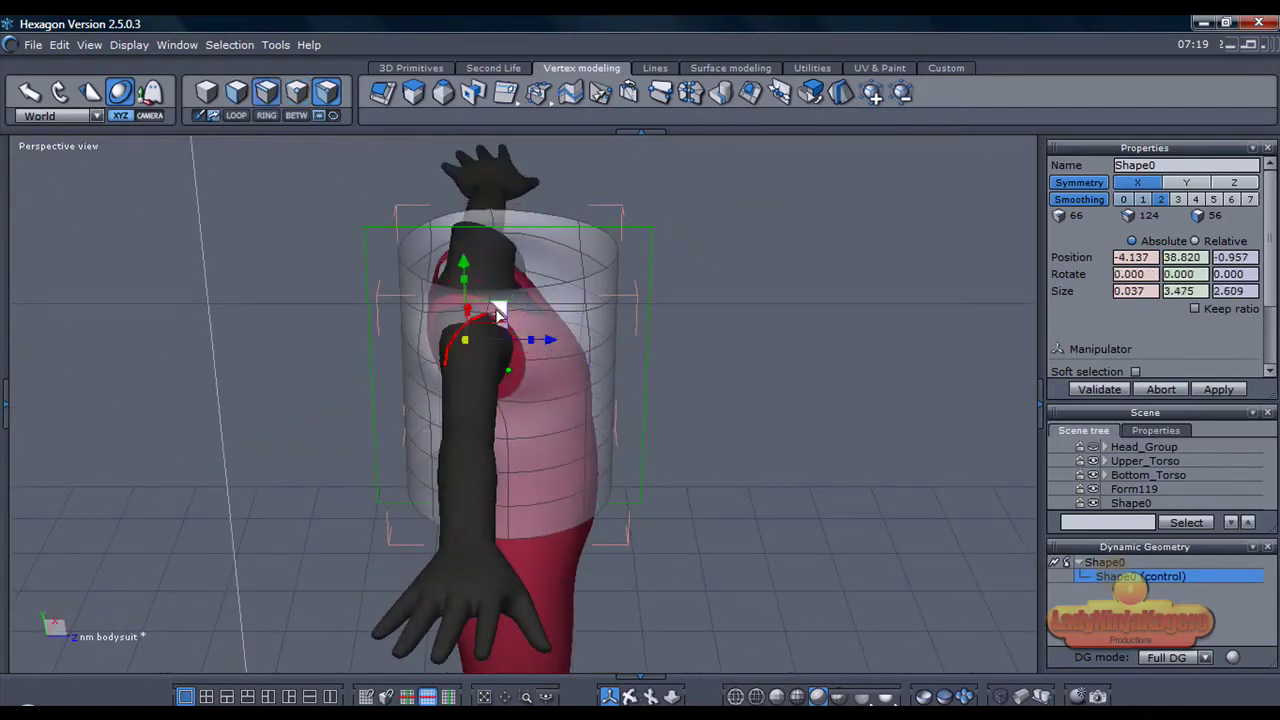
drag(490, 313, 480, 310)
click(692, 484)
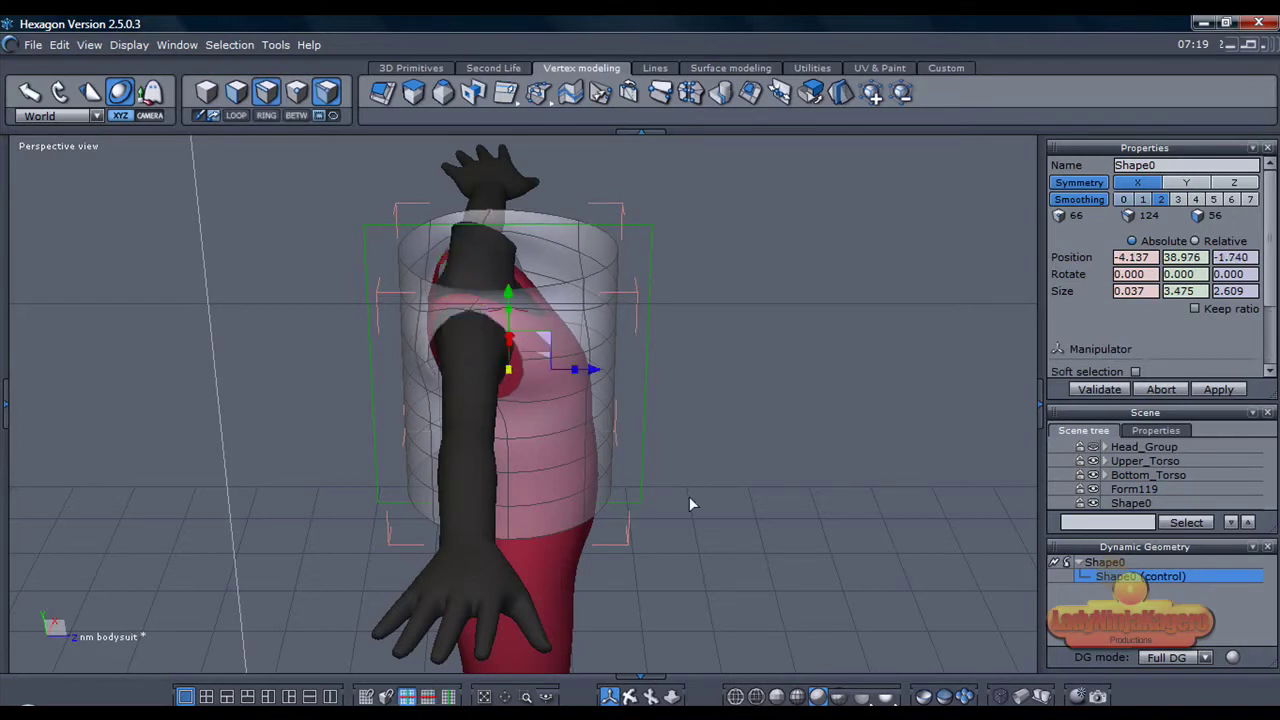
Select the edge loop just above the cylinder's bottom rim and scale it inward to about 7.71 wide and deep
middle_drag(692, 484, 478, 476)
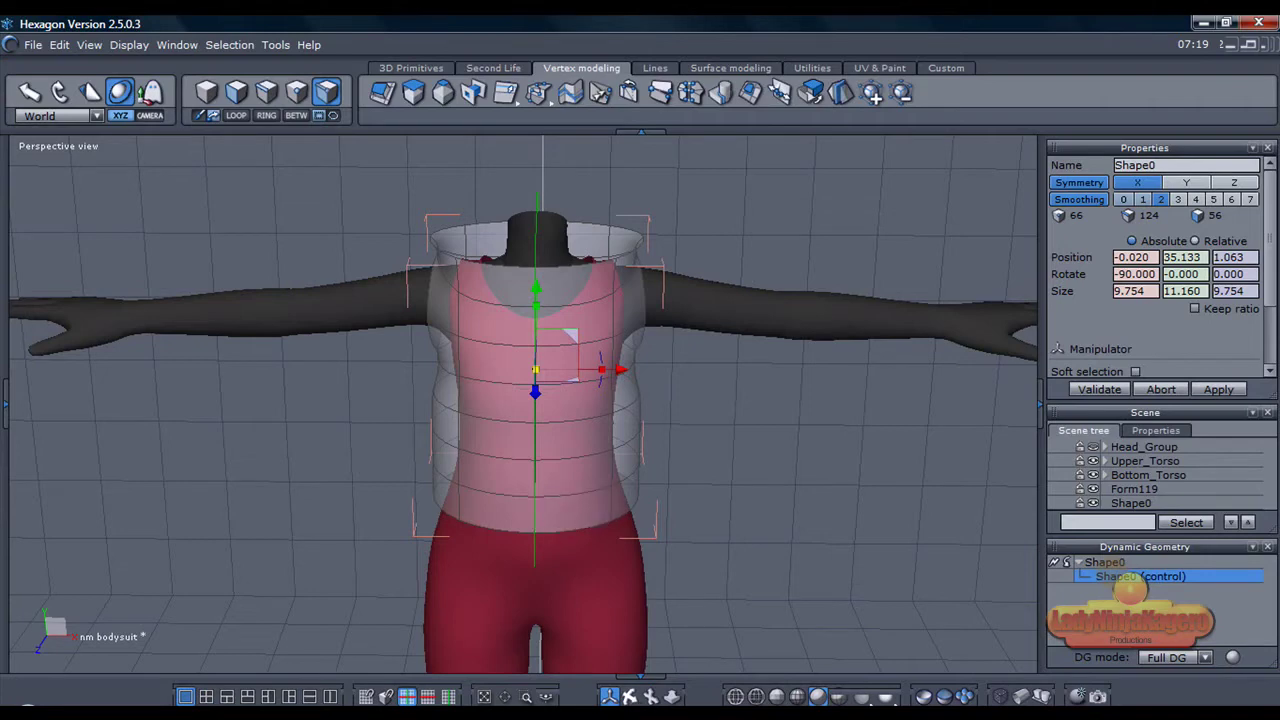
middle_drag(500, 560, 710, 568)
middle_drag(612, 674, 587, 677)
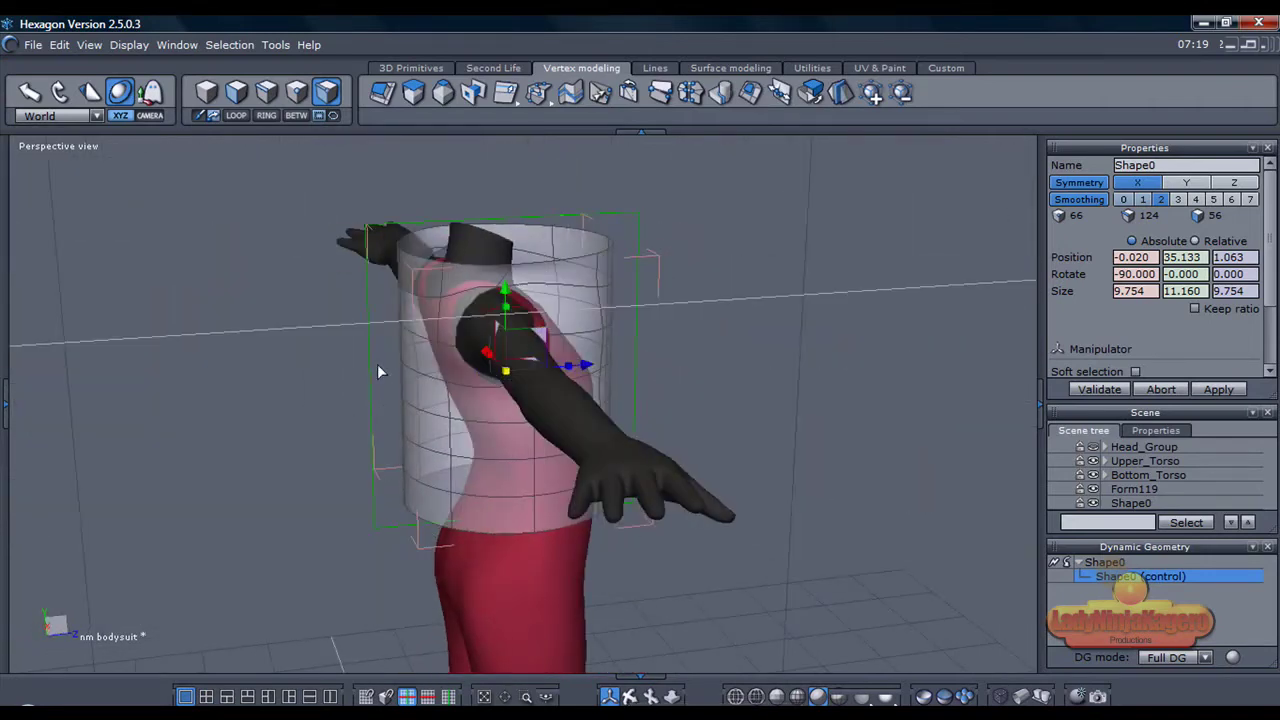
click(437, 497)
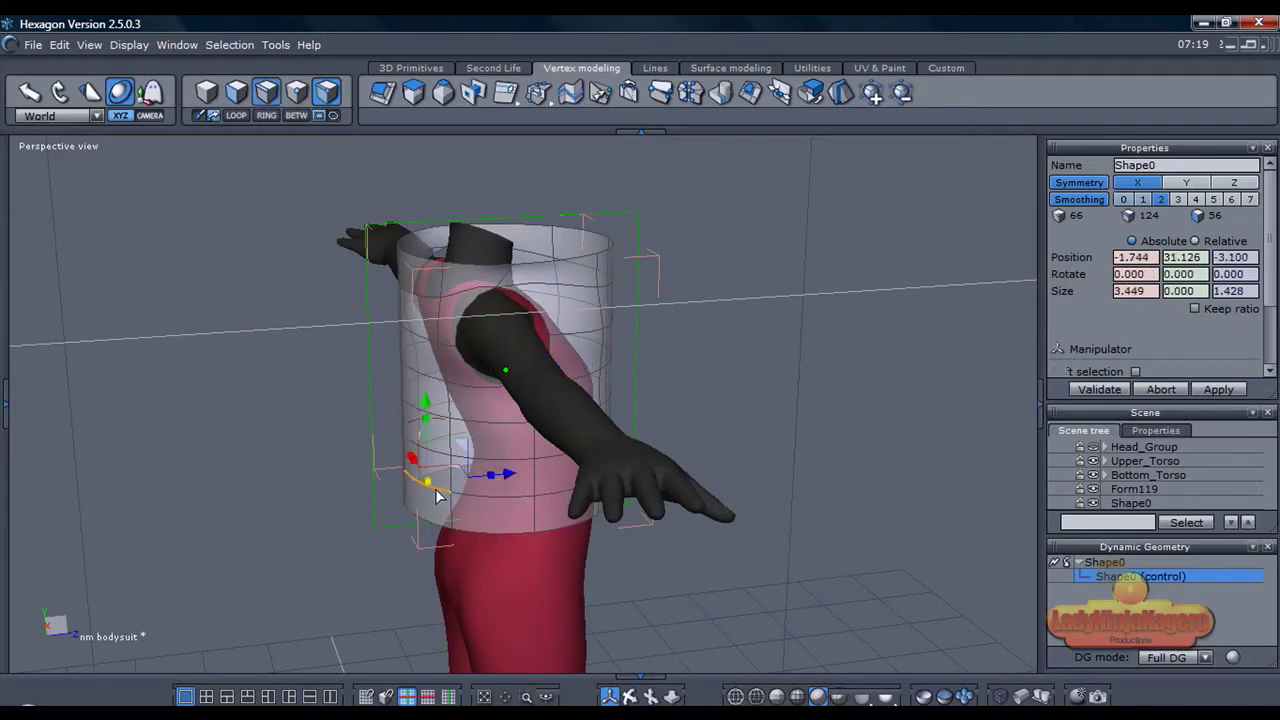
double_click(437, 497)
drag(496, 464, 481, 468)
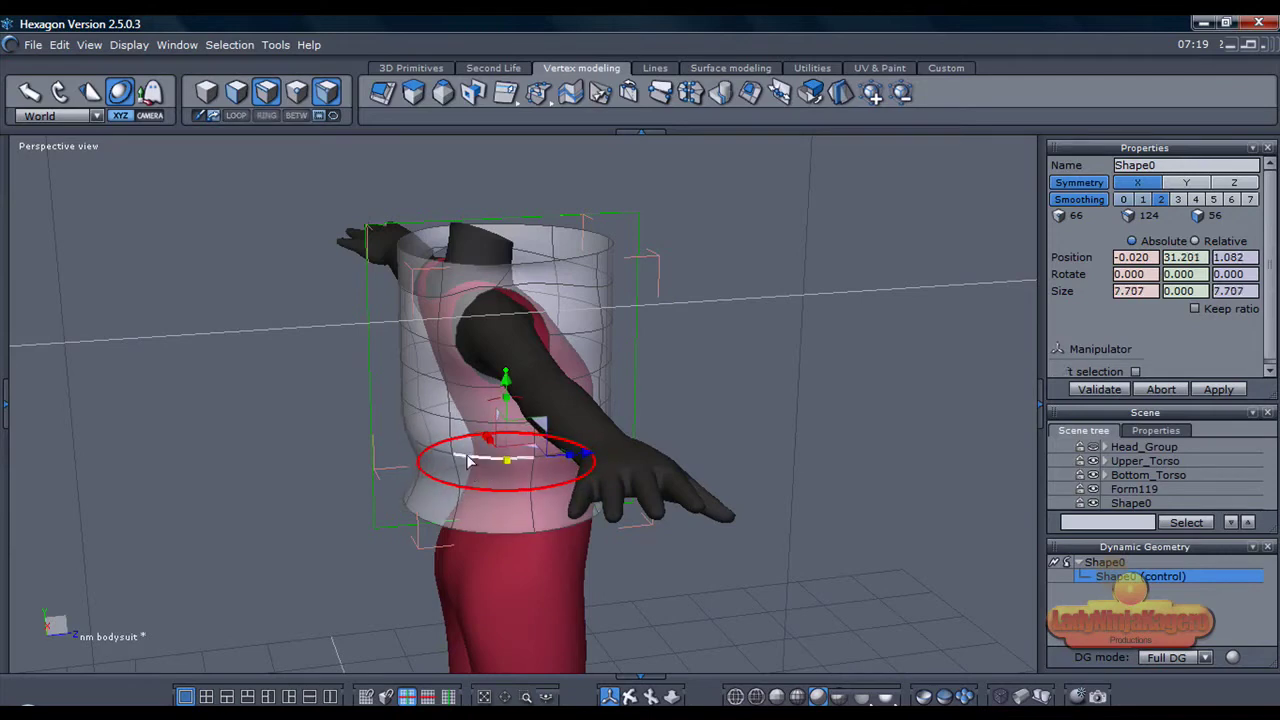
click(364, 443)
Select the next edge loop up, at the waist, and scale it inward to about 7.37 wide and deep
click(482, 462)
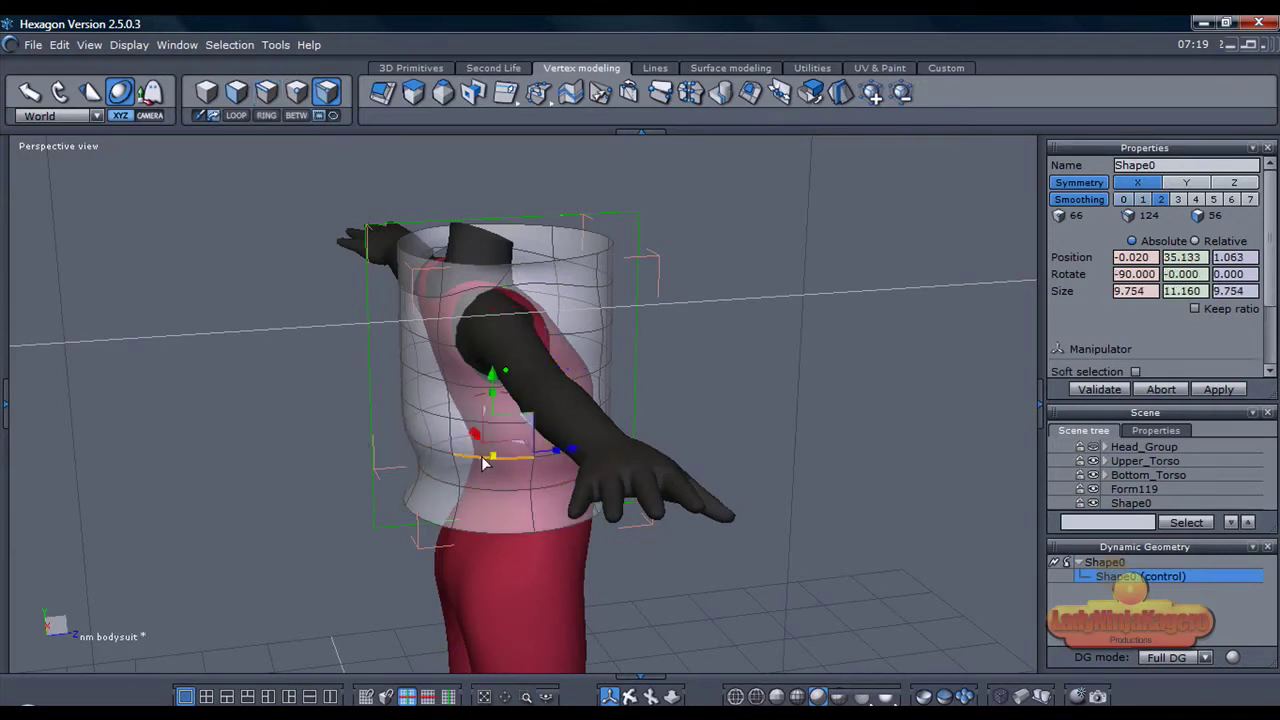
double_click(497, 455)
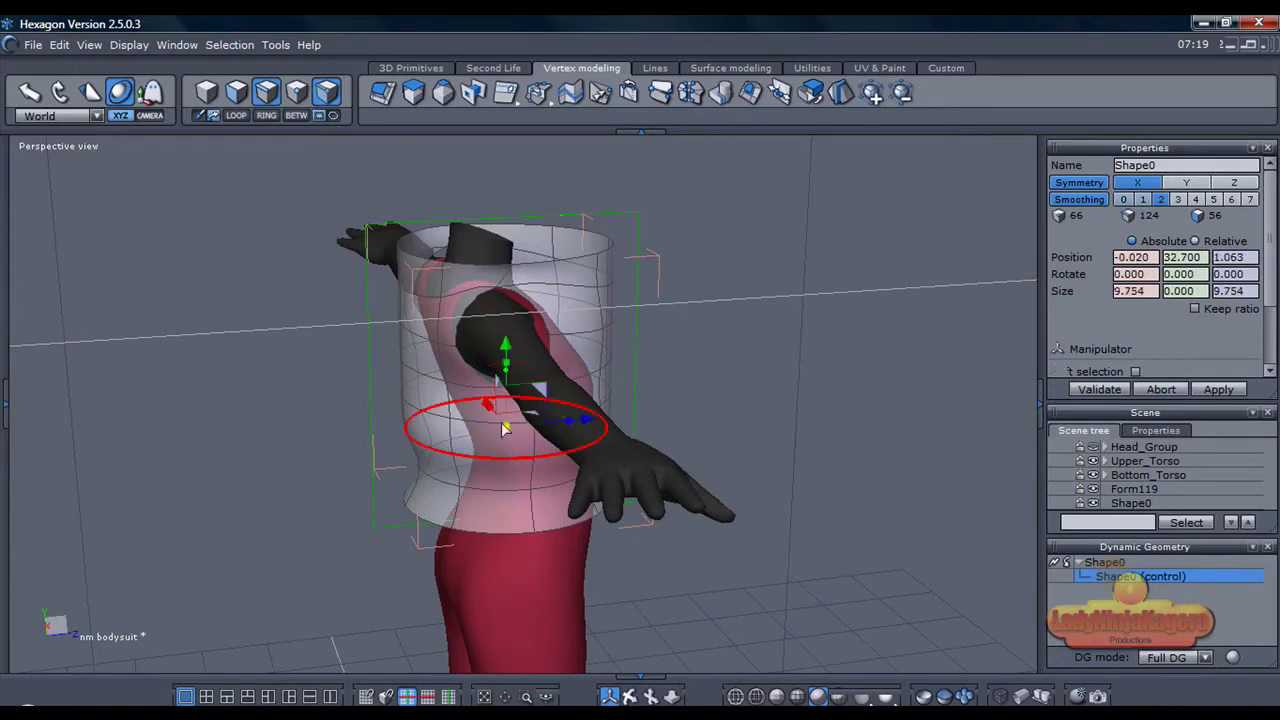
drag(479, 434, 472, 428)
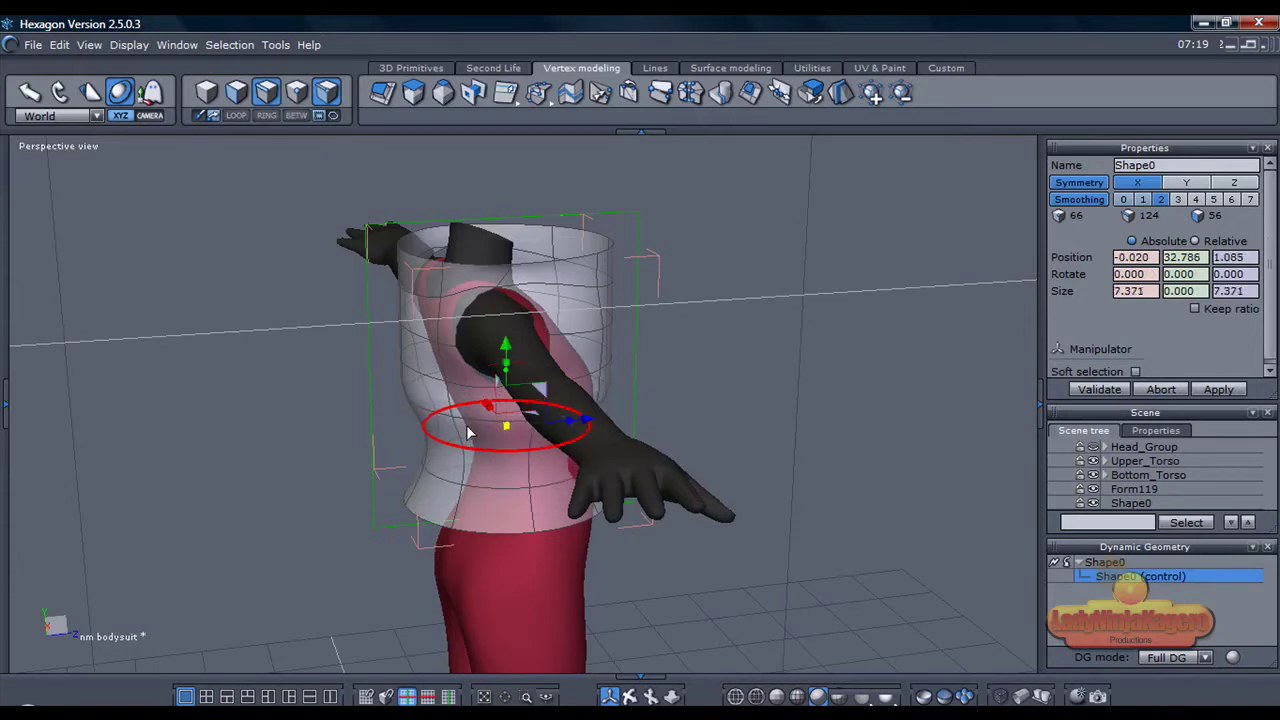
Scale the edge loop just above the waist to about 7.56 wide and deep and move it forward to about Z 1.72
double_click(474, 423)
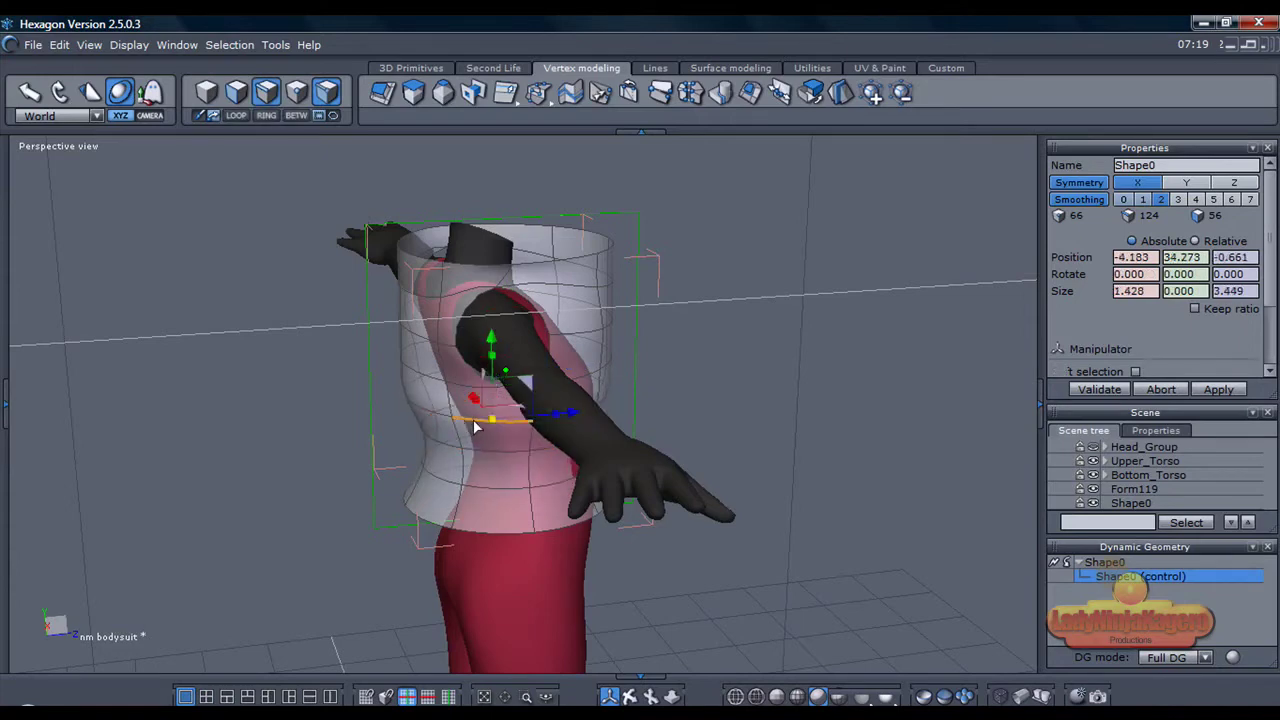
drag(497, 396, 488, 393)
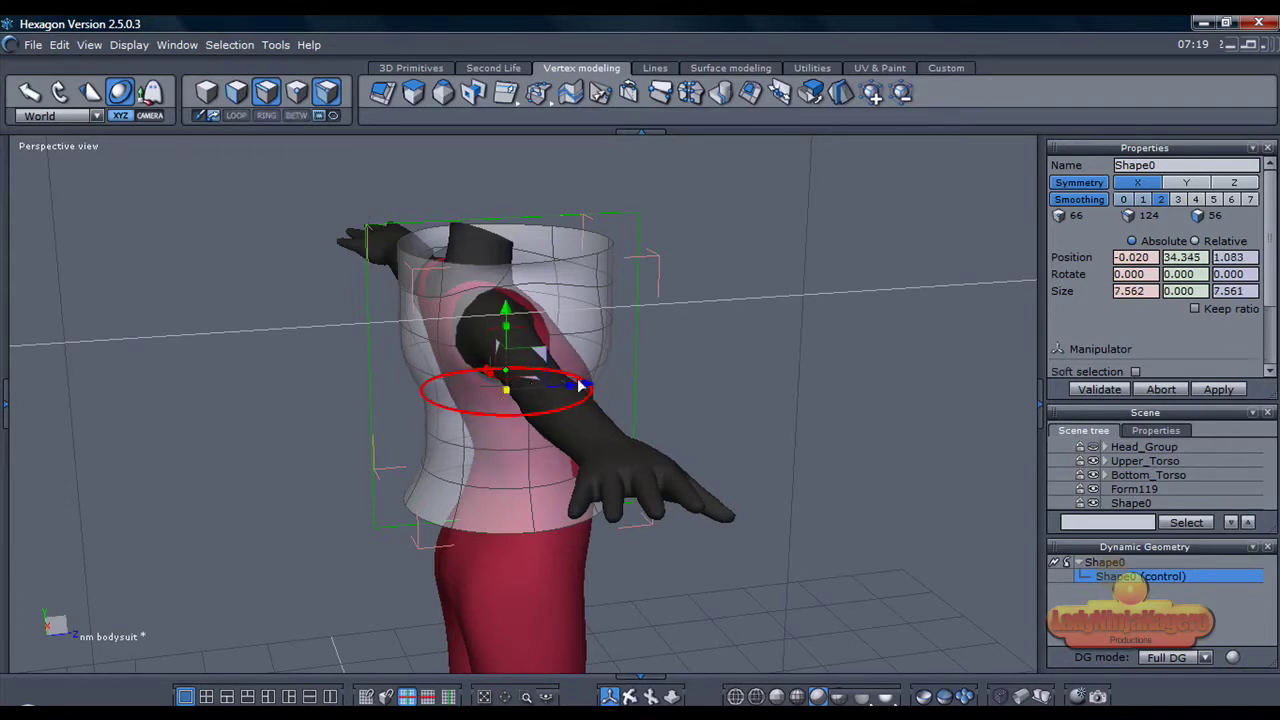
drag(586, 383, 600, 382)
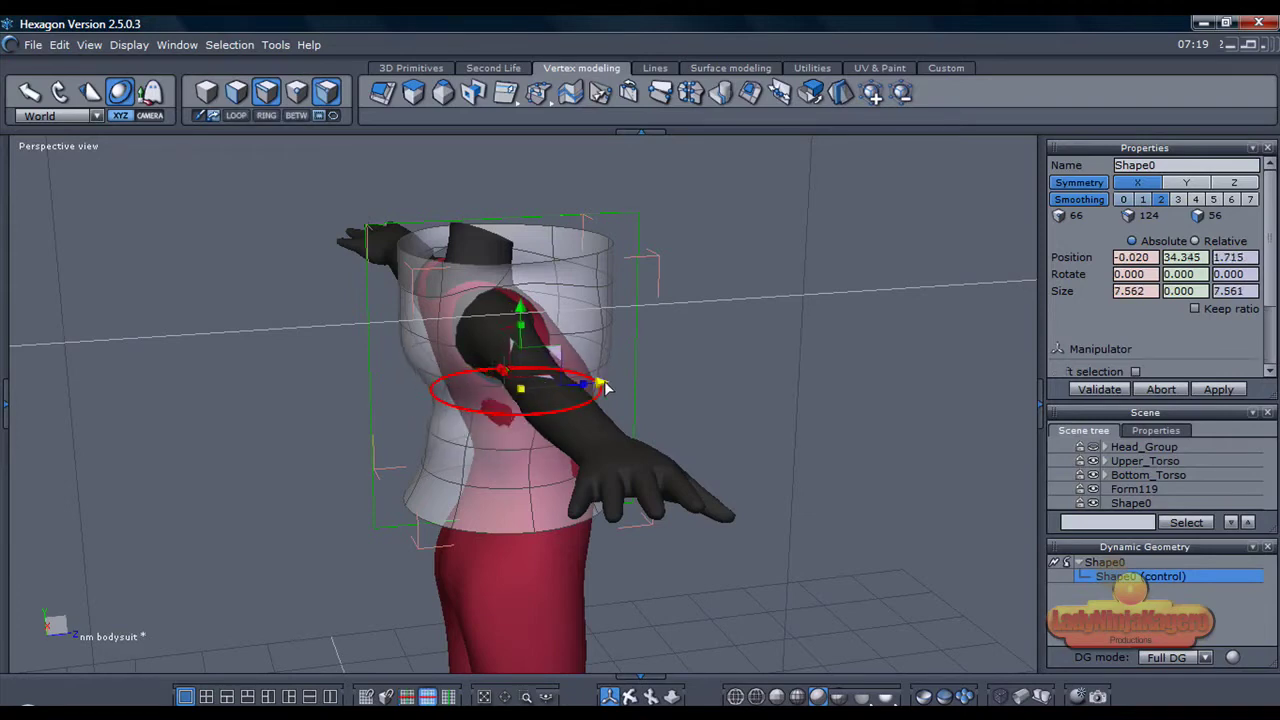
Scale the waist loop to about 7.61 and move it forward to about Z 2.02, and the loop below it to about Z 2.26
double_click(495, 450)
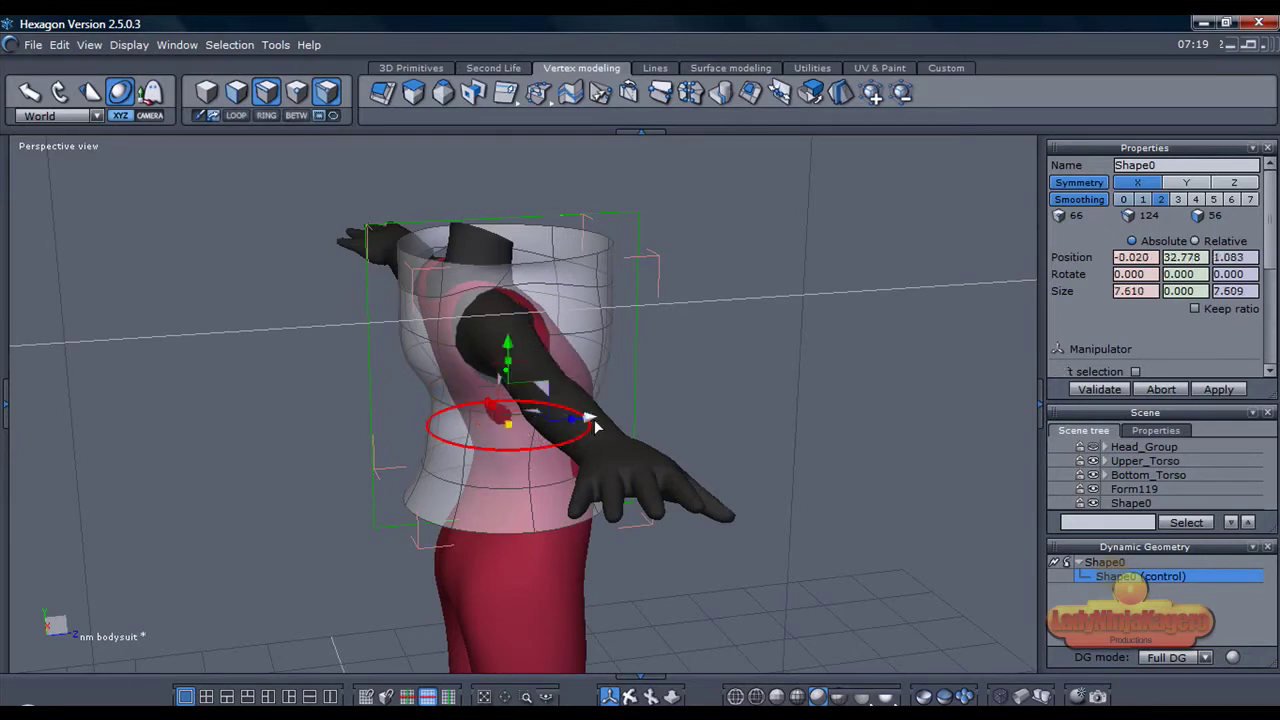
drag(610, 426, 625, 426)
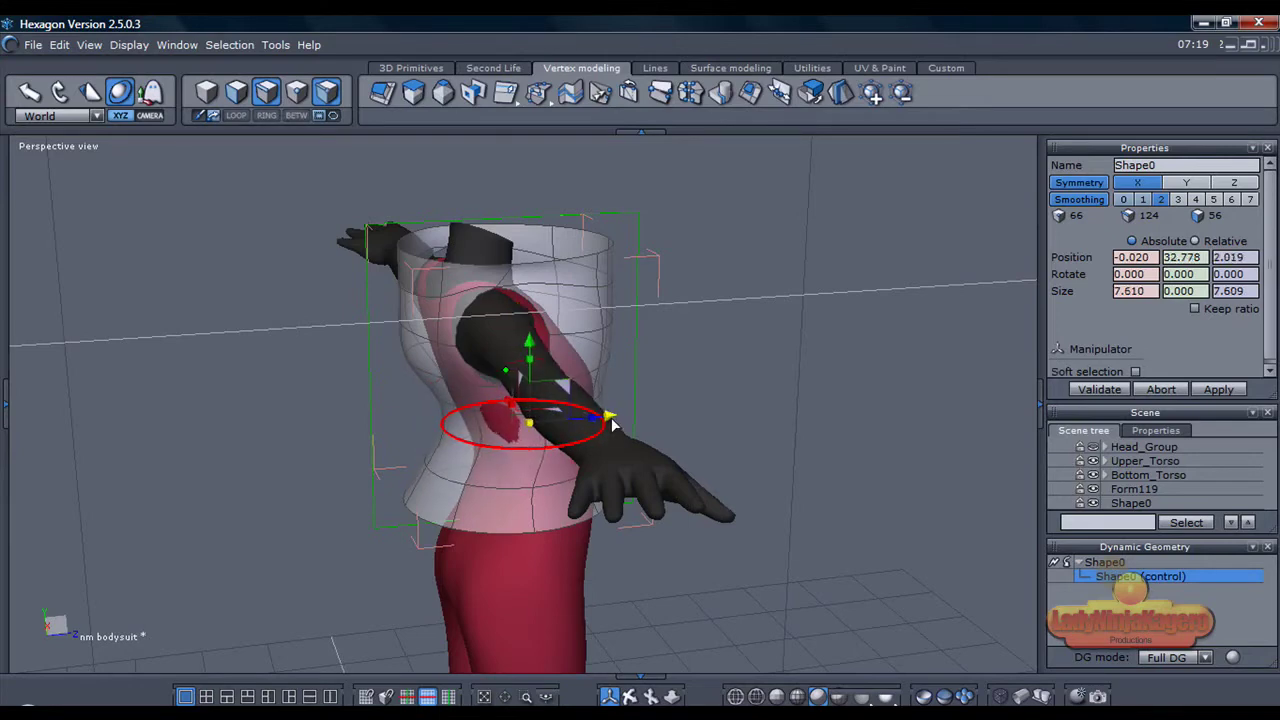
double_click(492, 487)
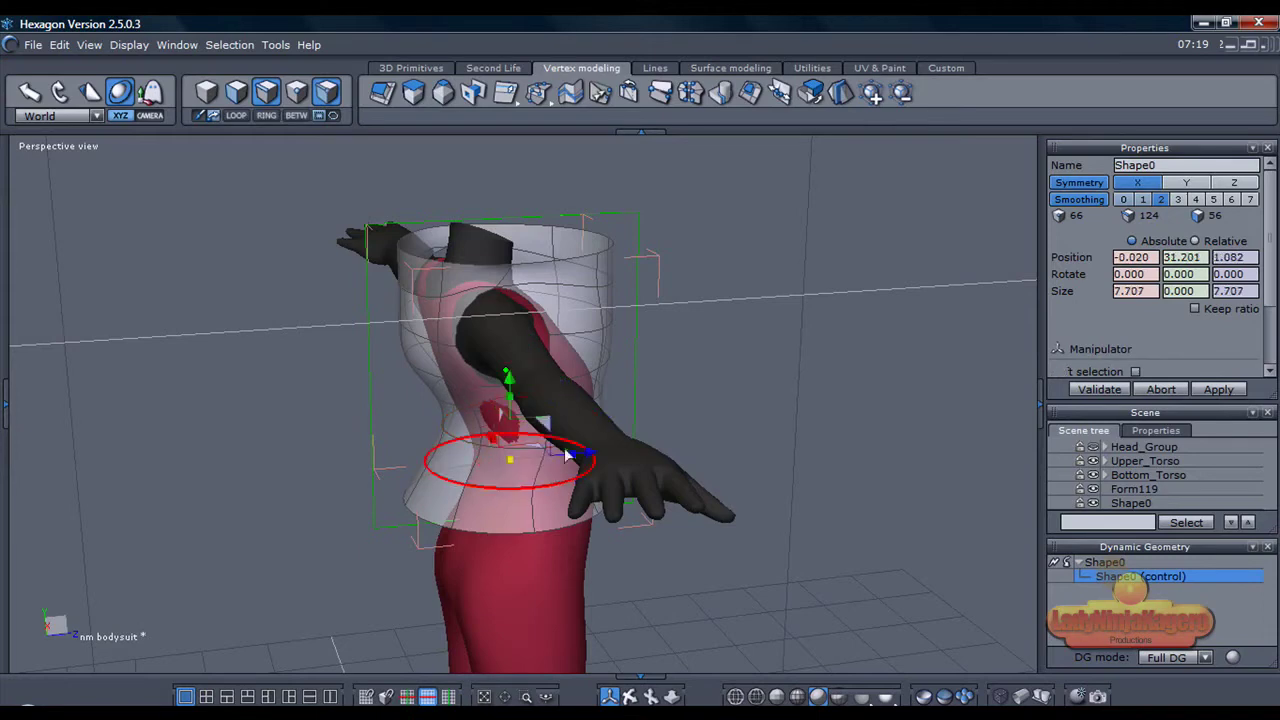
drag(570, 432, 588, 432)
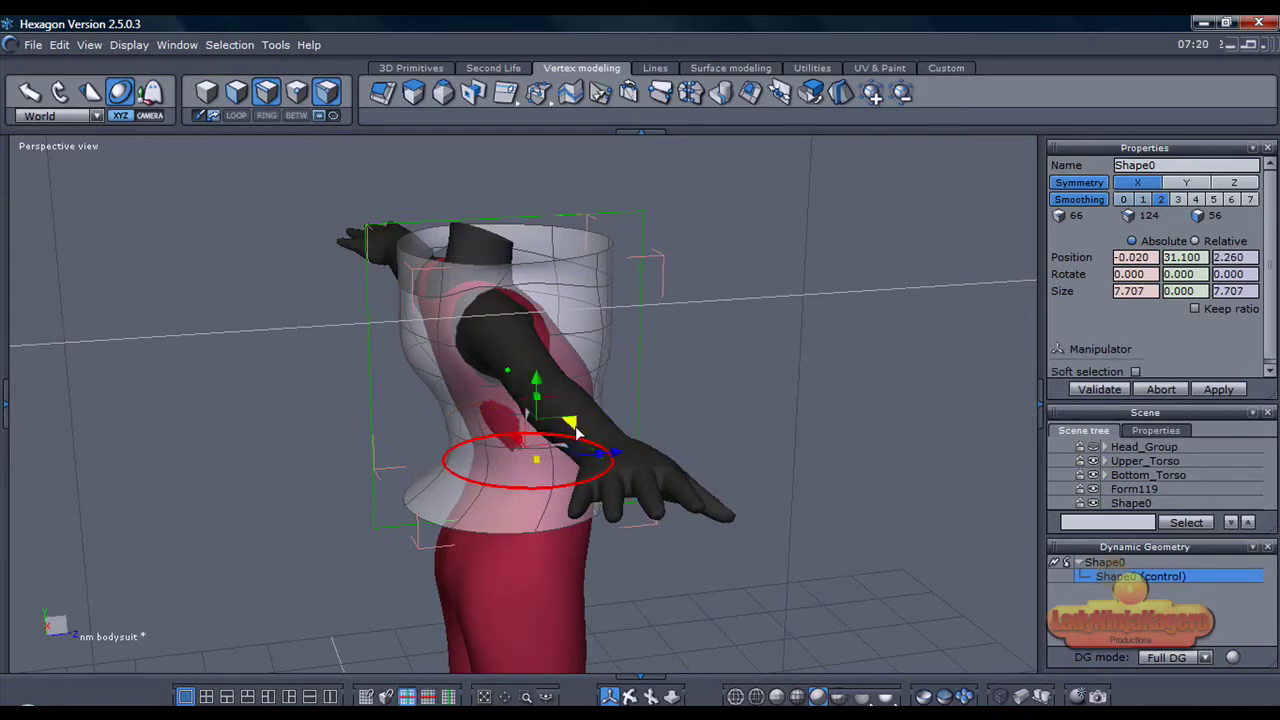
Scale the bottom rim loop to about 9.43 wide and deep and move it to about Y 29.21 and Z 1.61
double_click(443, 528)
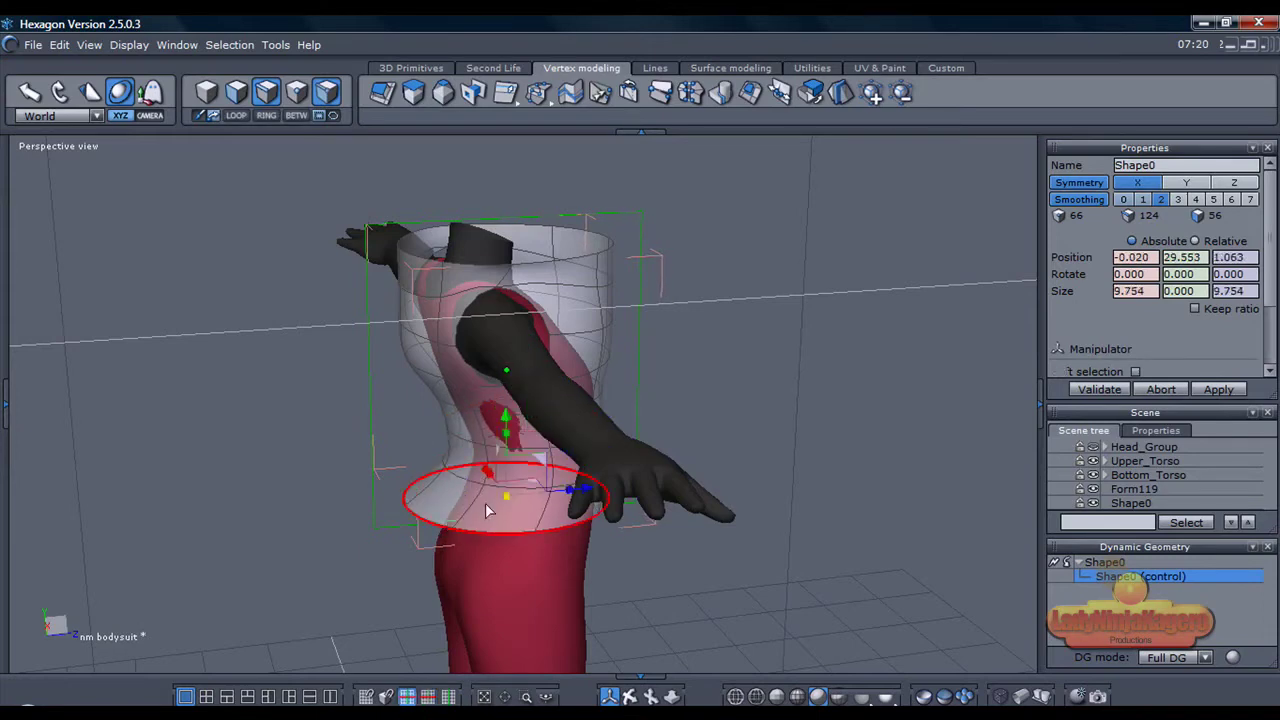
drag(484, 497, 484, 497)
drag(553, 472, 556, 474)
middle_drag(630, 600, 385, 588)
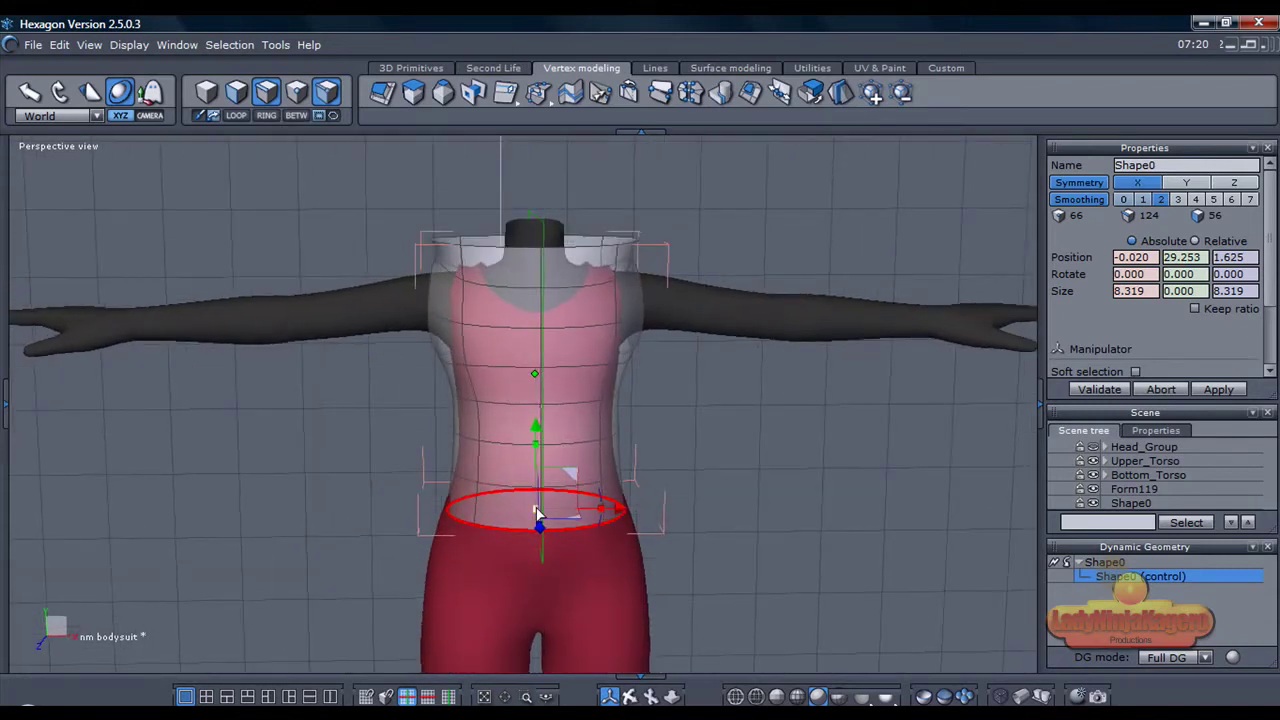
drag(548, 515, 572, 513)
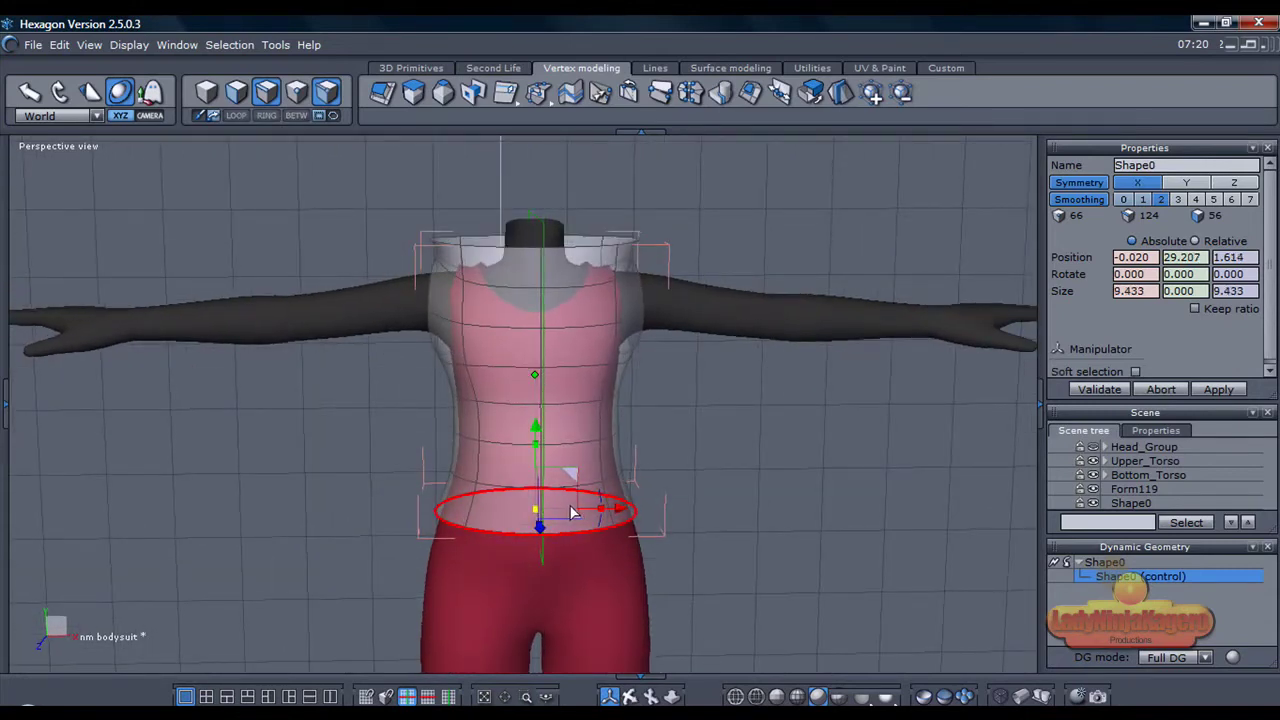
Select the edge loop around the armhole and scale it inward slightly
click(428, 327)
double_click(428, 329)
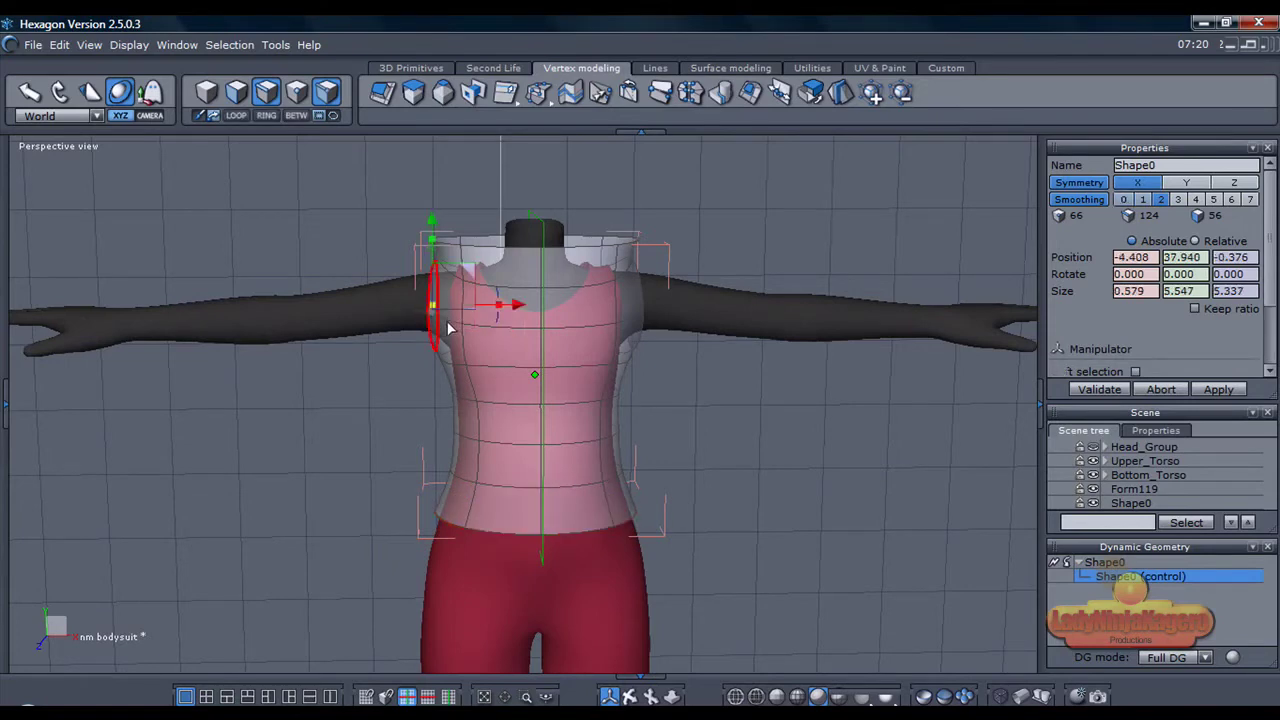
drag(431, 309, 417, 311)
click(361, 238)
Move the shoulder-top edge inward to about X -2.62 and Y 40.71, and scale the neck rim loop to about 4.39 wide and 6.21 deep
click(436, 262)
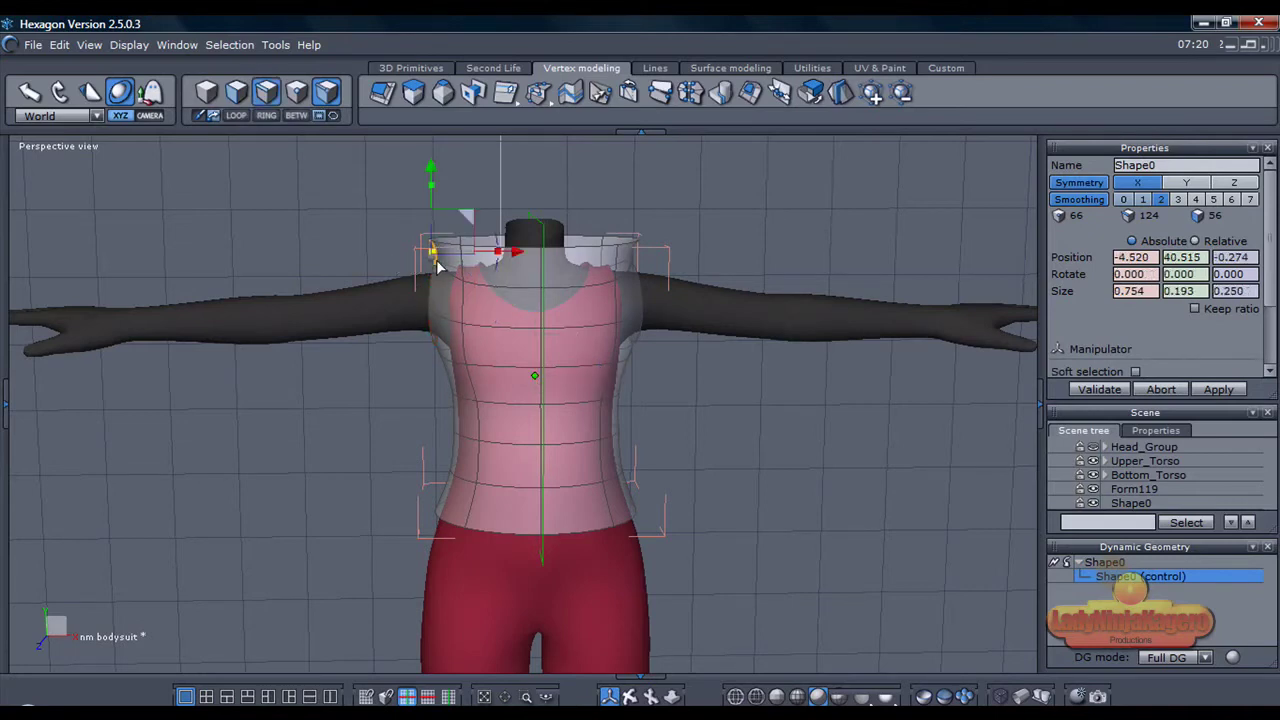
drag(490, 221, 519, 241)
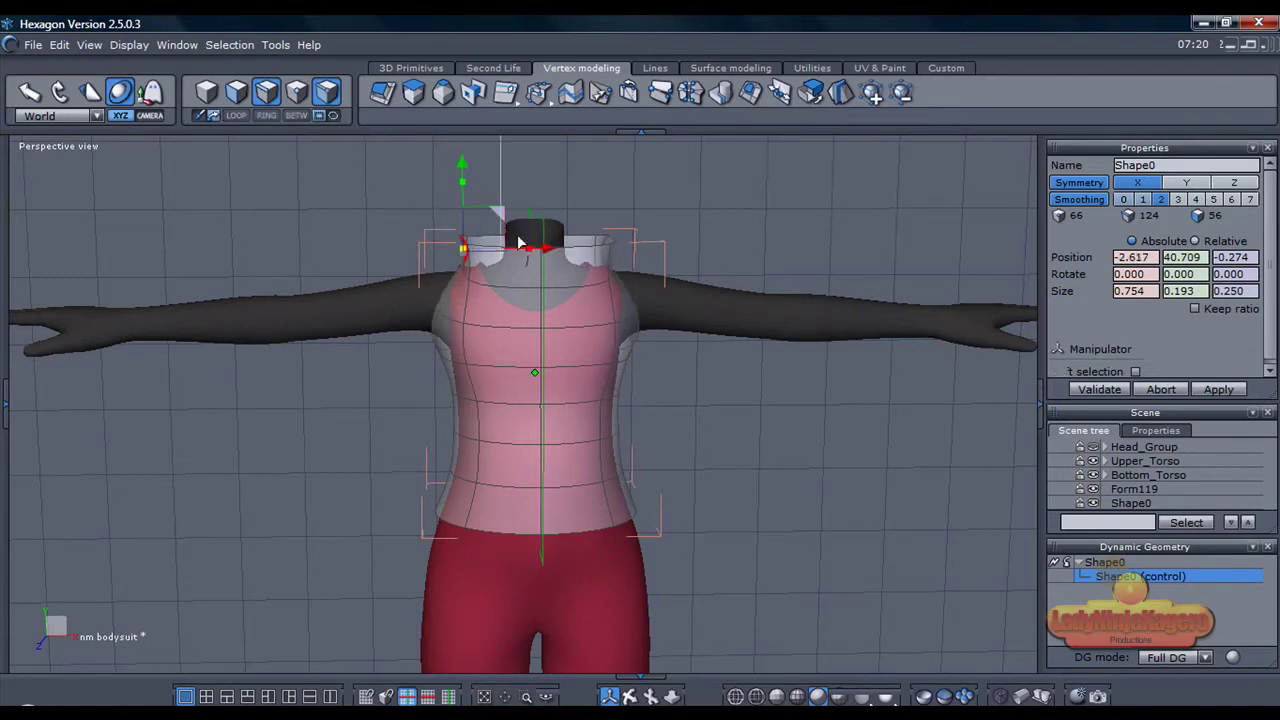
double_click(571, 258)
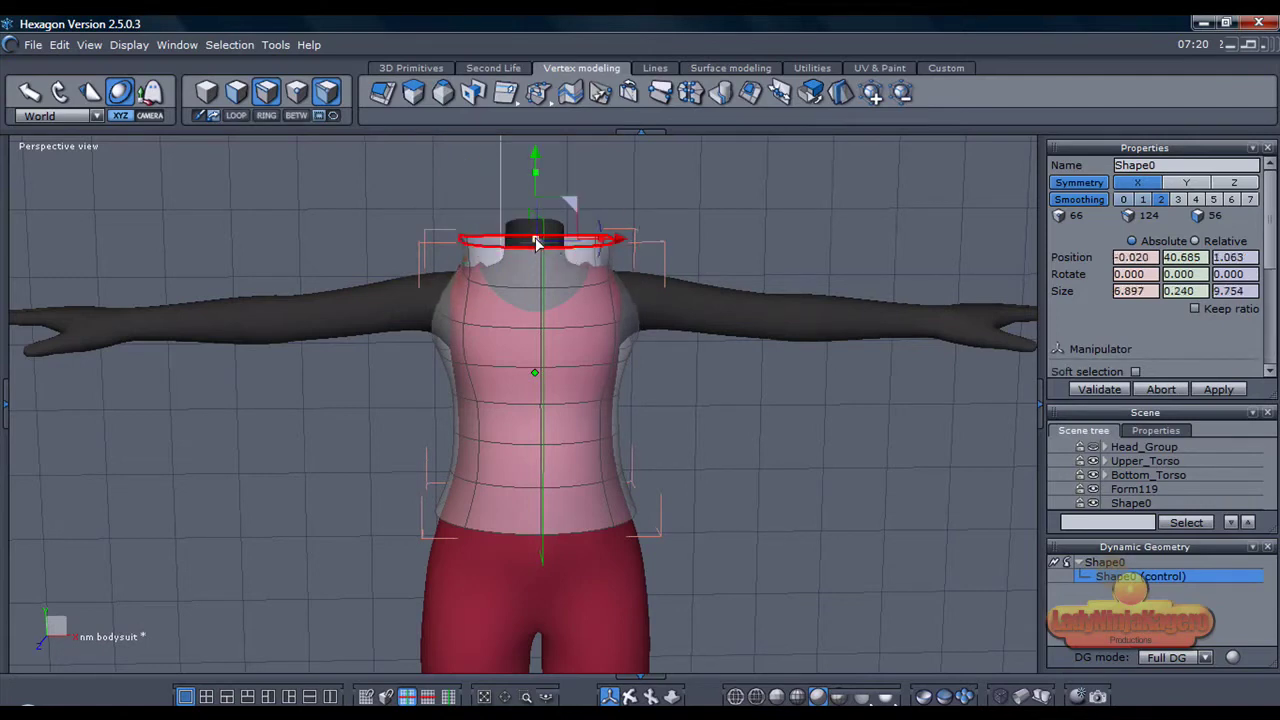
drag(508, 247, 470, 249)
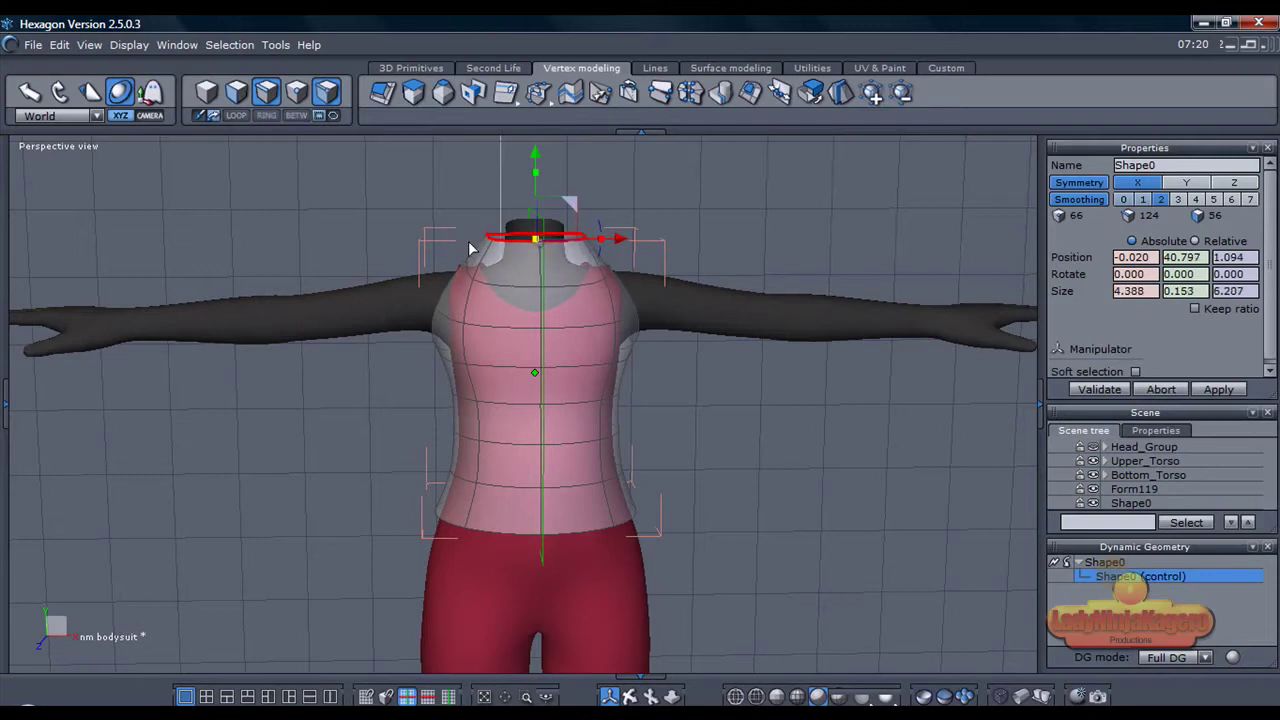
Pull the upper front edges between the neckline and chest inward, closer to the figure's torso
middle_drag(630, 600, 745, 570)
middle_drag(445, 470, 573, 388)
click(612, 308)
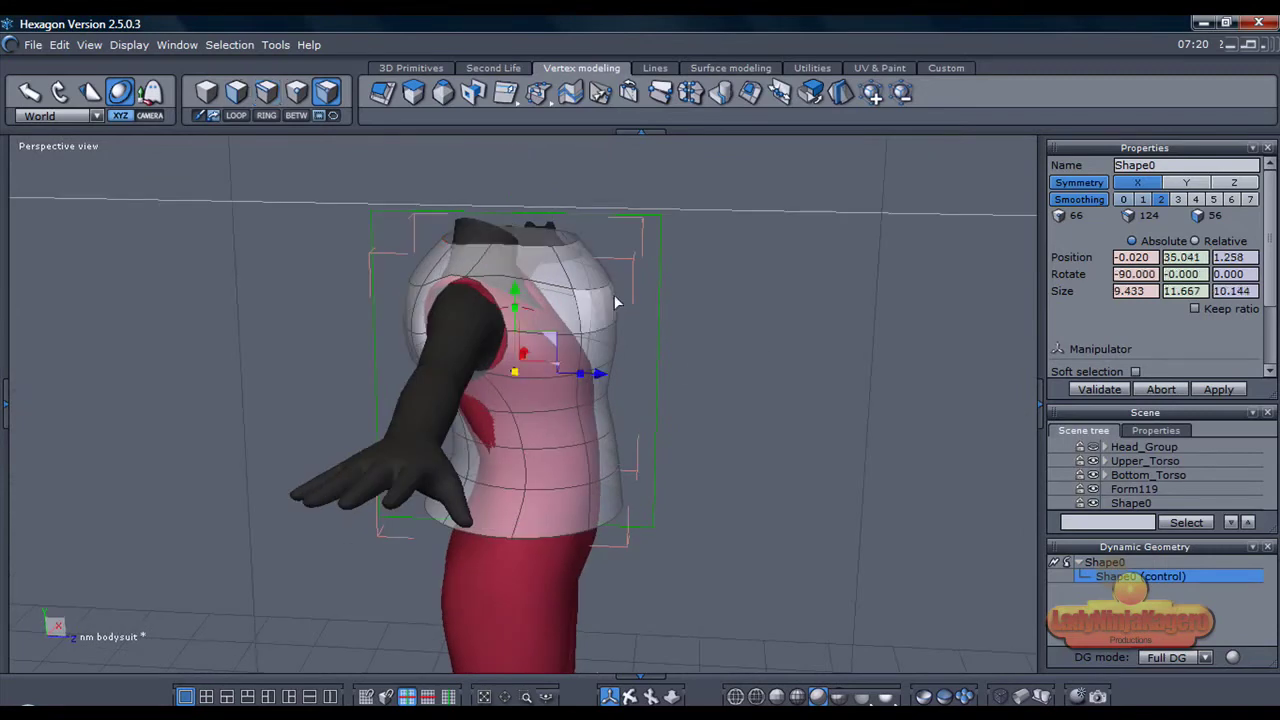
click(612, 281)
drag(645, 249, 602, 259)
click(600, 246)
click(575, 243)
drag(604, 229, 588, 262)
Move the front chest edge down and back toward the body to about Y 36.97 and Z 4.35
click(598, 322)
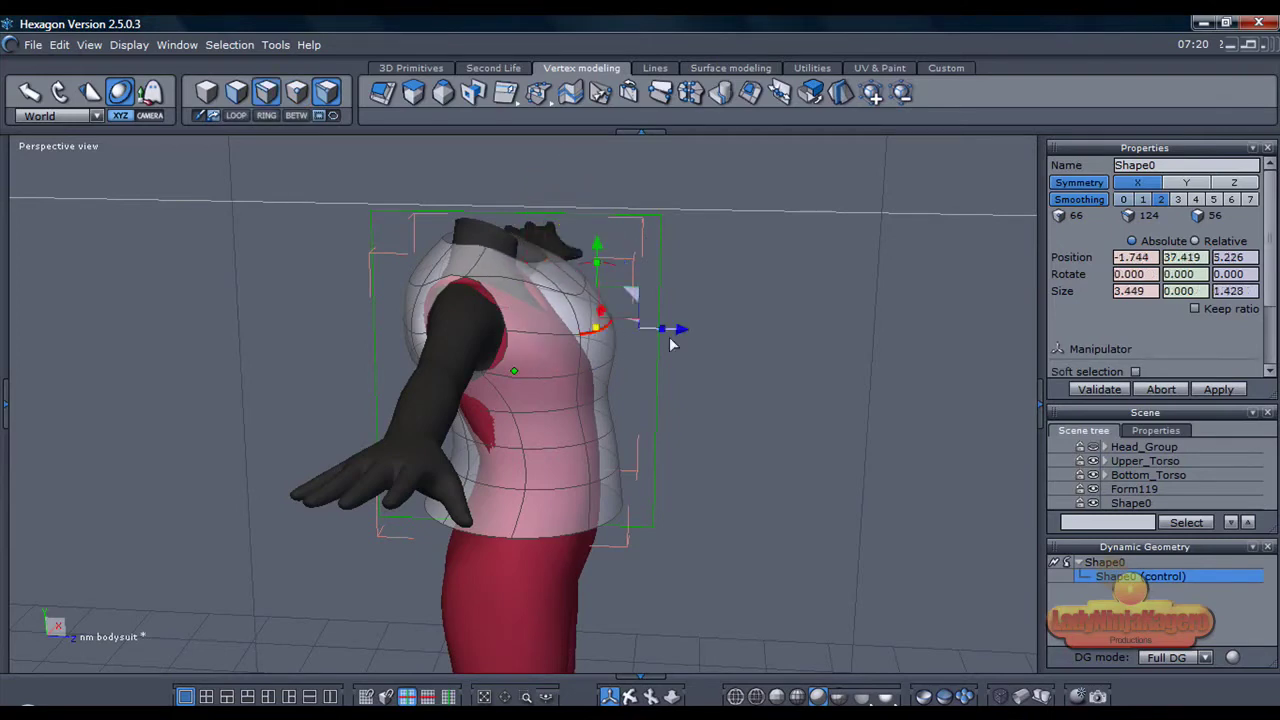
click(630, 305)
drag(648, 289, 657, 349)
click(671, 393)
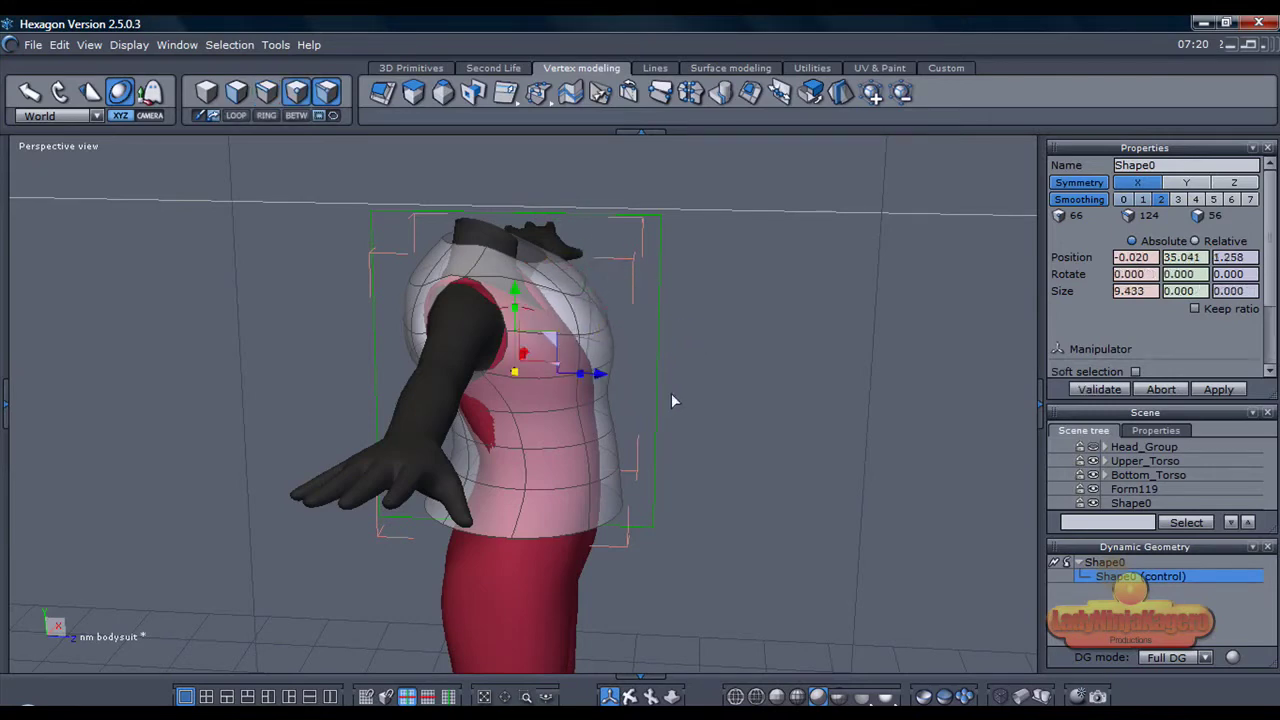
click(602, 336)
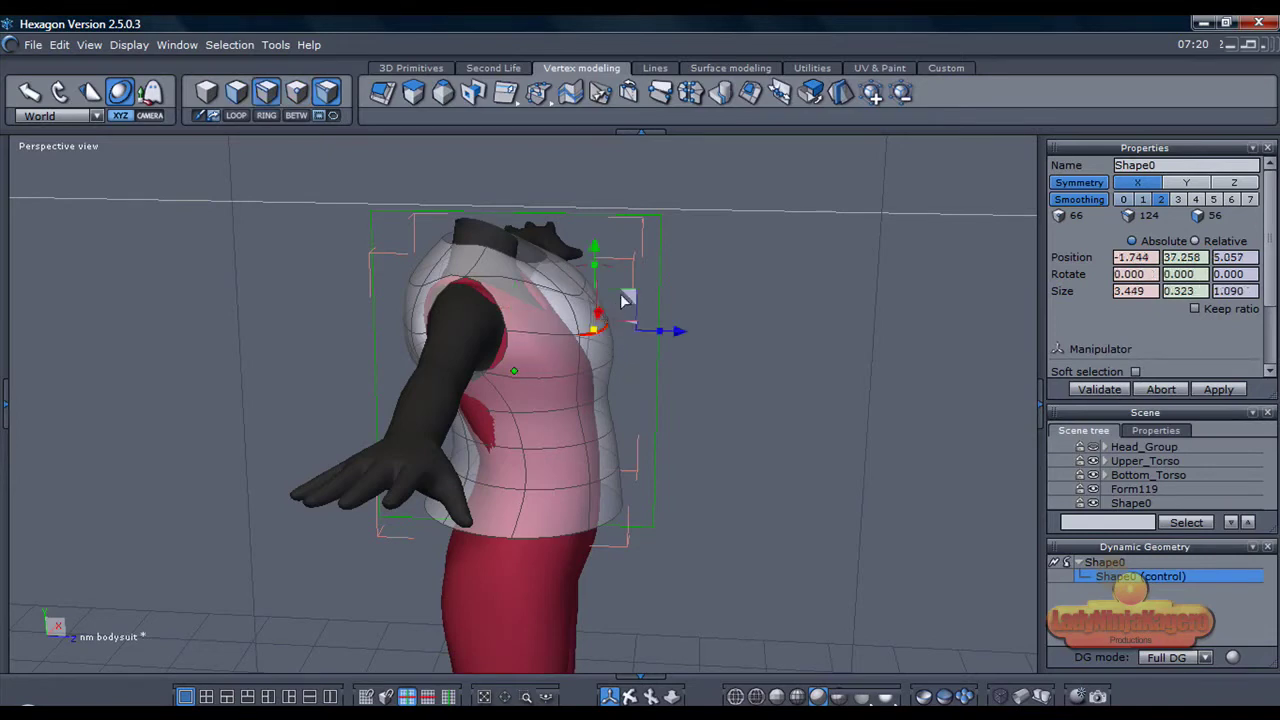
drag(612, 307, 616, 362)
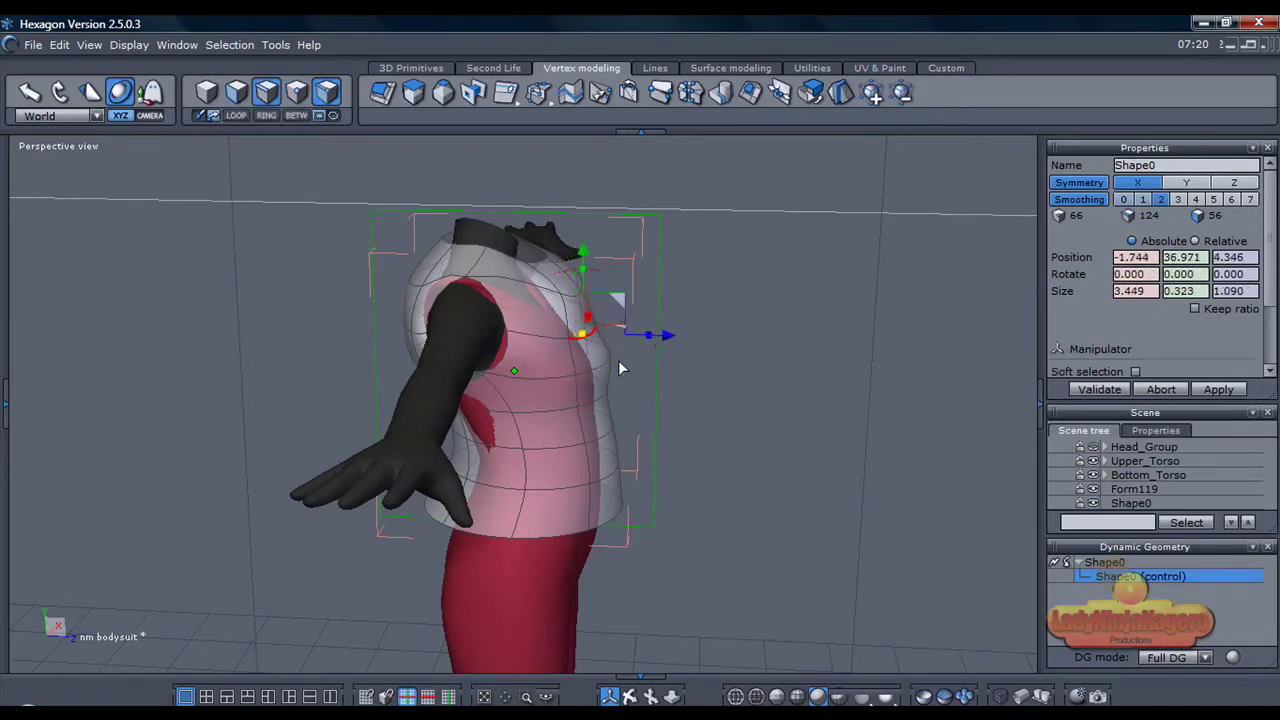
Pull the centre-front points below the chest in toward the body, and lower the bottom rim's front vertex to about Y 28.17 and Z 5.76
click(610, 356)
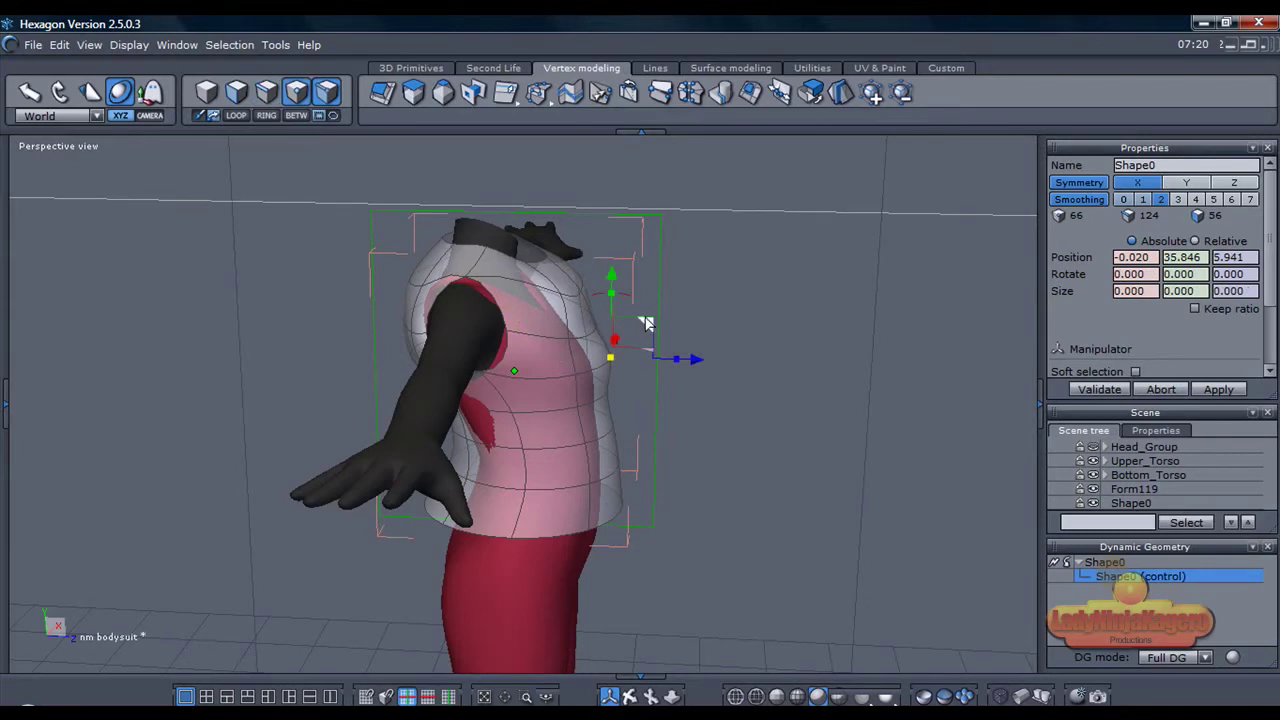
drag(630, 338, 640, 490)
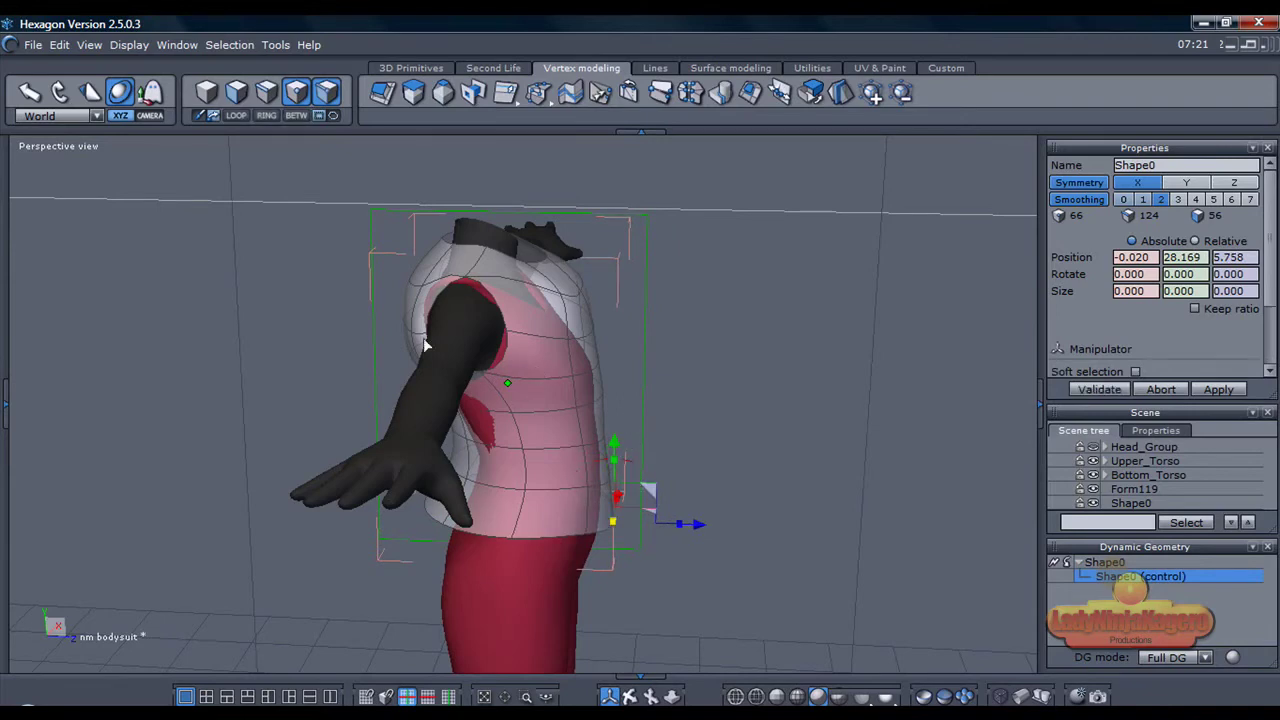
Move the centre-back vertex between the shoulder blades up and backward to about Y 37.36 and Z -2.71
middle_drag(350, 485, 456, 493)
click(408, 362)
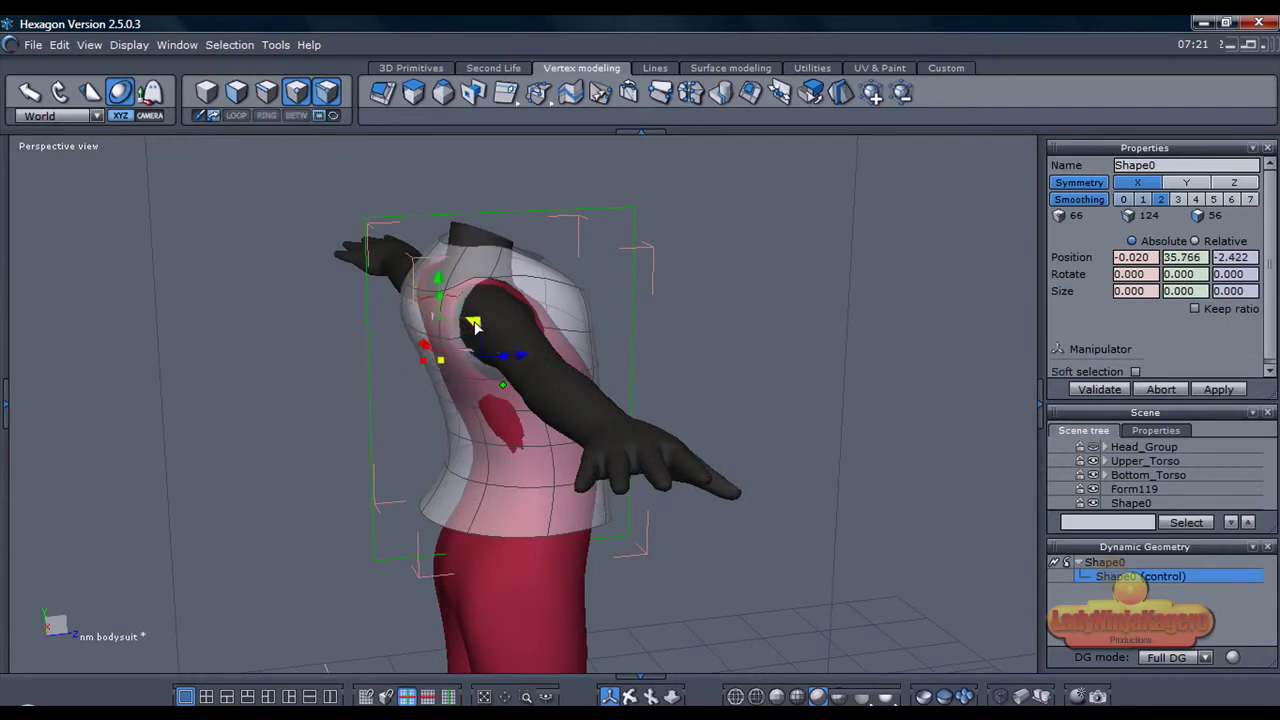
drag(466, 328, 455, 286)
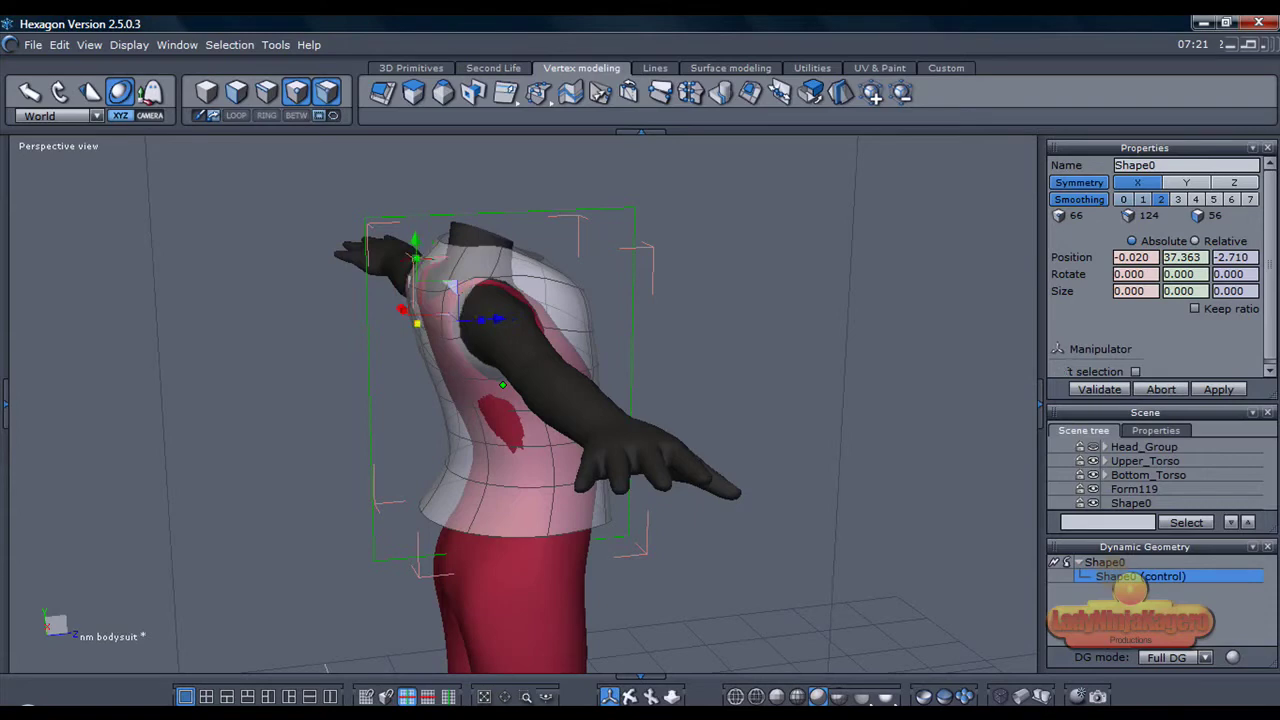
Move the back face beneath the armhole to about X 3.11 and Z -1.88 so it covers the figure's side
right_drag(660, 520, 400, 510)
right_drag(690, 682, 627, 692)
drag(636, 697, 690, 697)
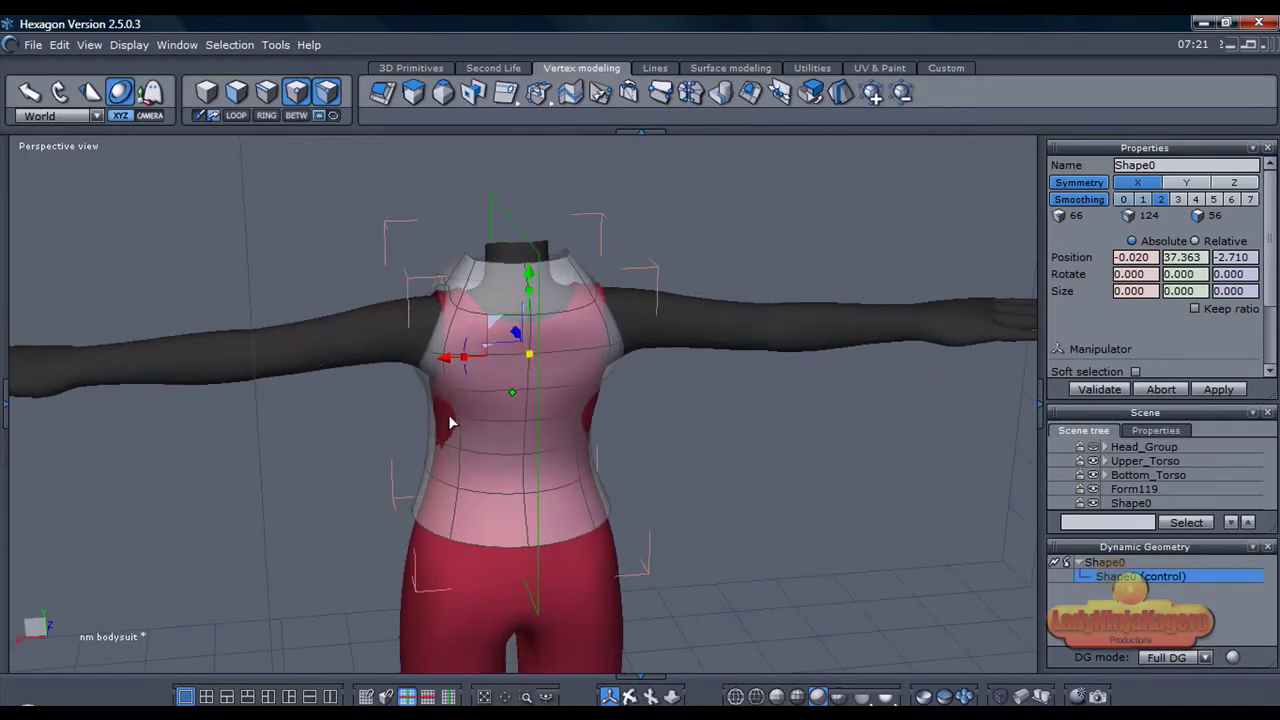
click(350, 442)
click(428, 397)
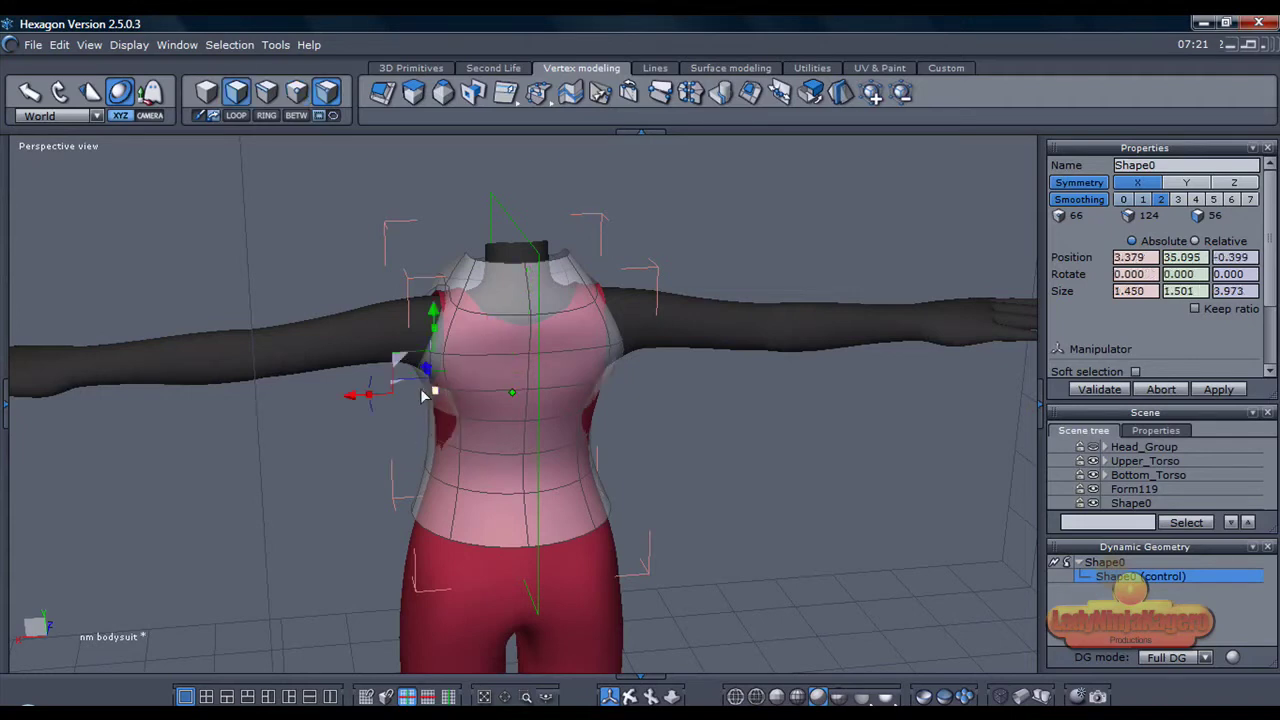
drag(398, 392, 410, 400)
Move the upper-back edge to about X 2.32, Y 36.63, Z -2.45, and the edge below it nearer the centre to about X 0.86 and Z -1.85
click(630, 698)
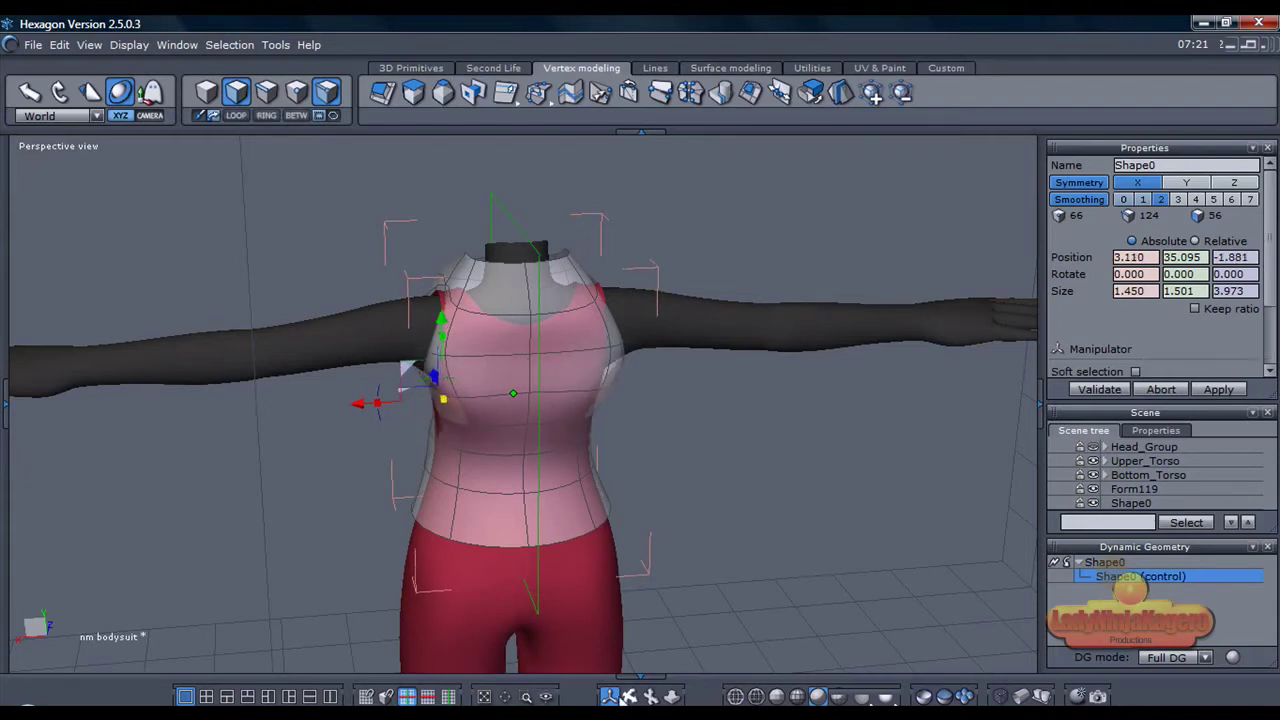
middle_drag(520, 400, 450, 460)
mouse_move(629, 698)
mouse_down()
mouse_move(730, 600)
mouse_move(610, 697)
mouse_move(629, 698)
mouse_up()
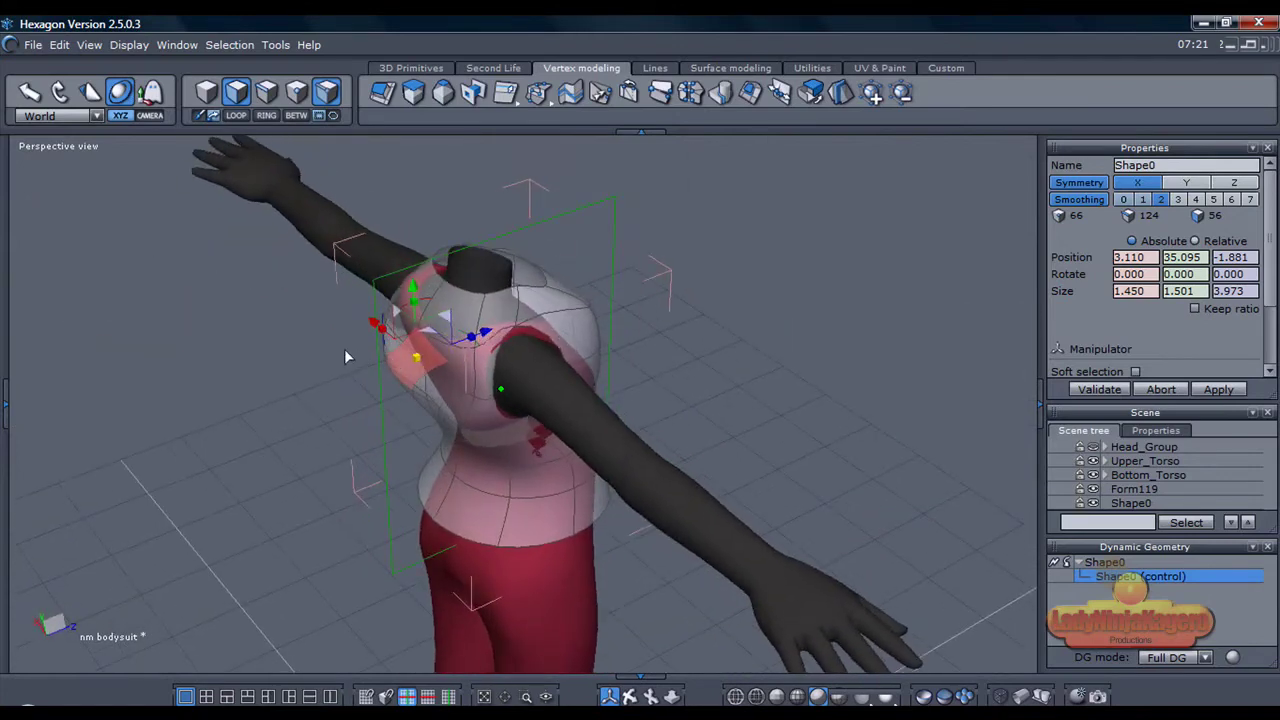
click(345, 357)
click(386, 351)
drag(406, 328, 425, 333)
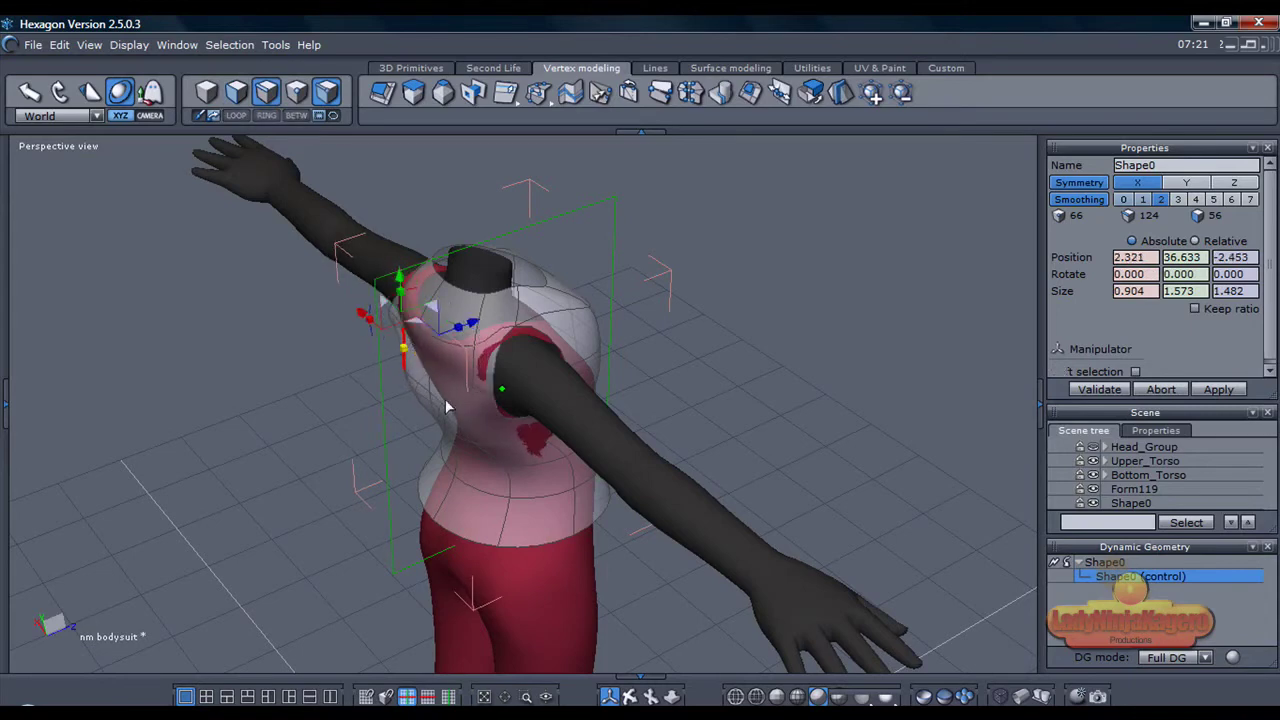
click(424, 362)
drag(432, 367, 460, 366)
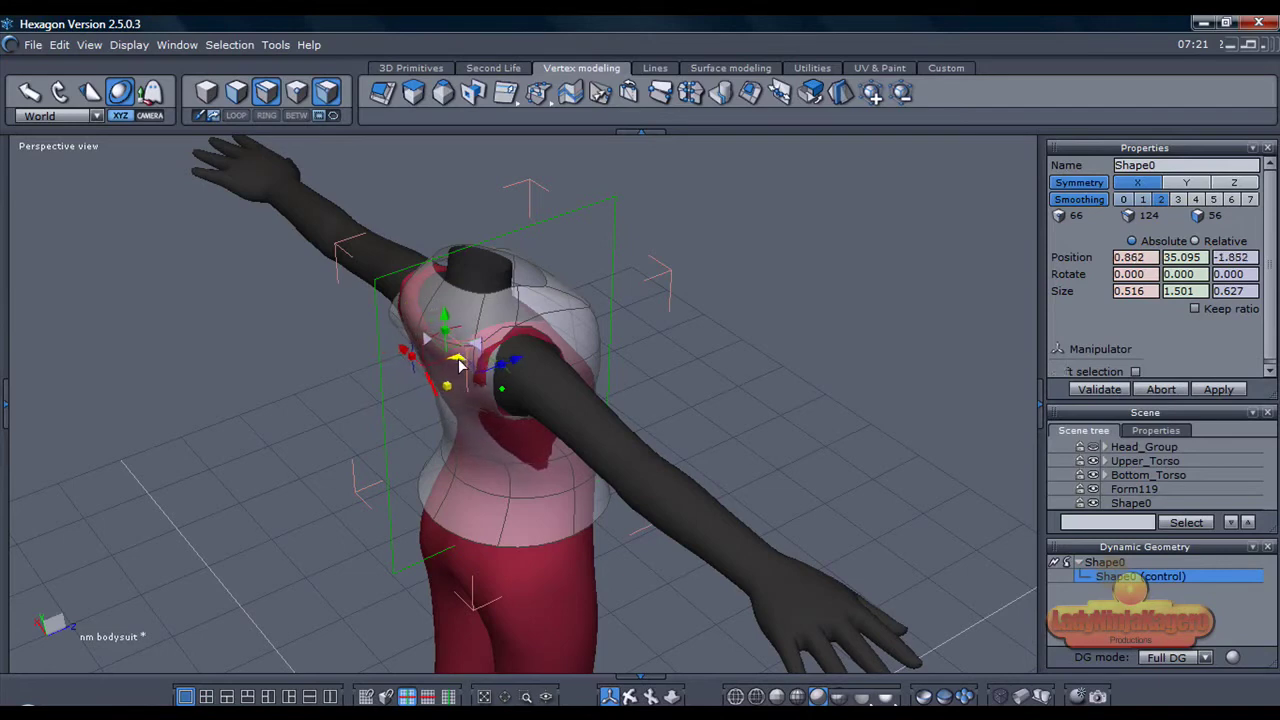
Move the edge beneath the armhole to about X -2.63, Y 34.41, Z -1.04 and scale it to about 1.86 by 1.29
click(497, 438)
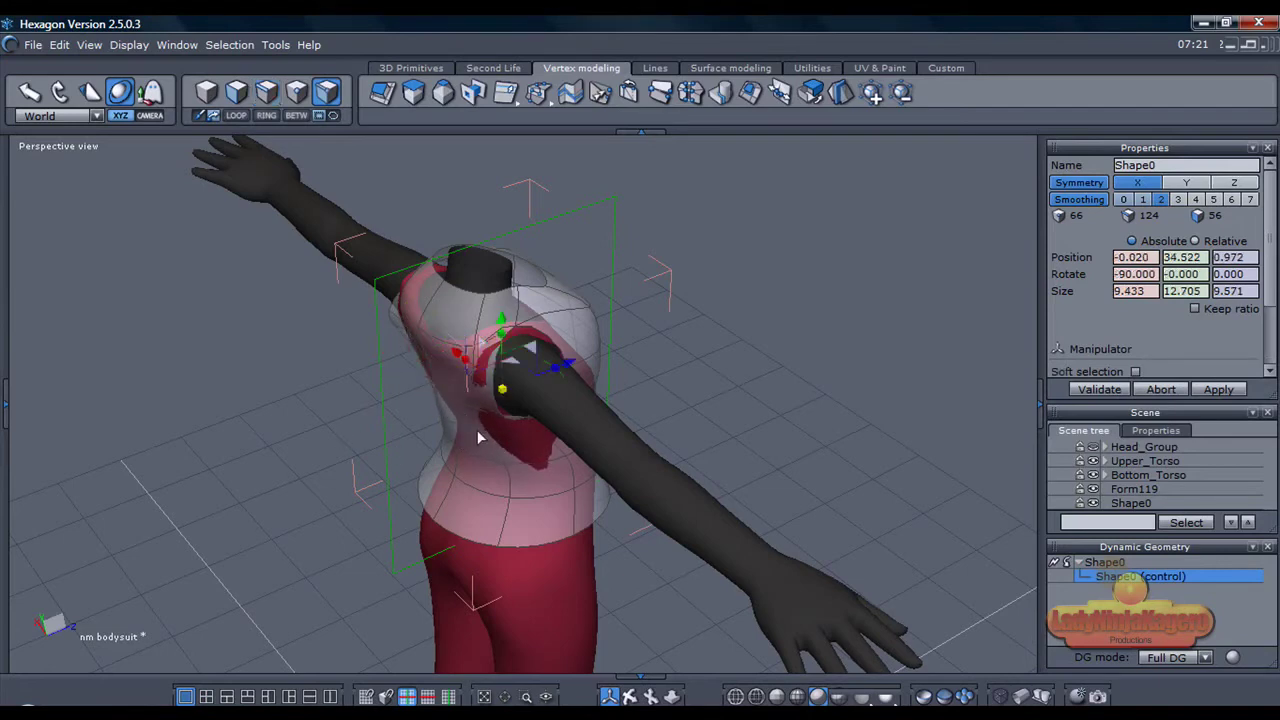
click(500, 434)
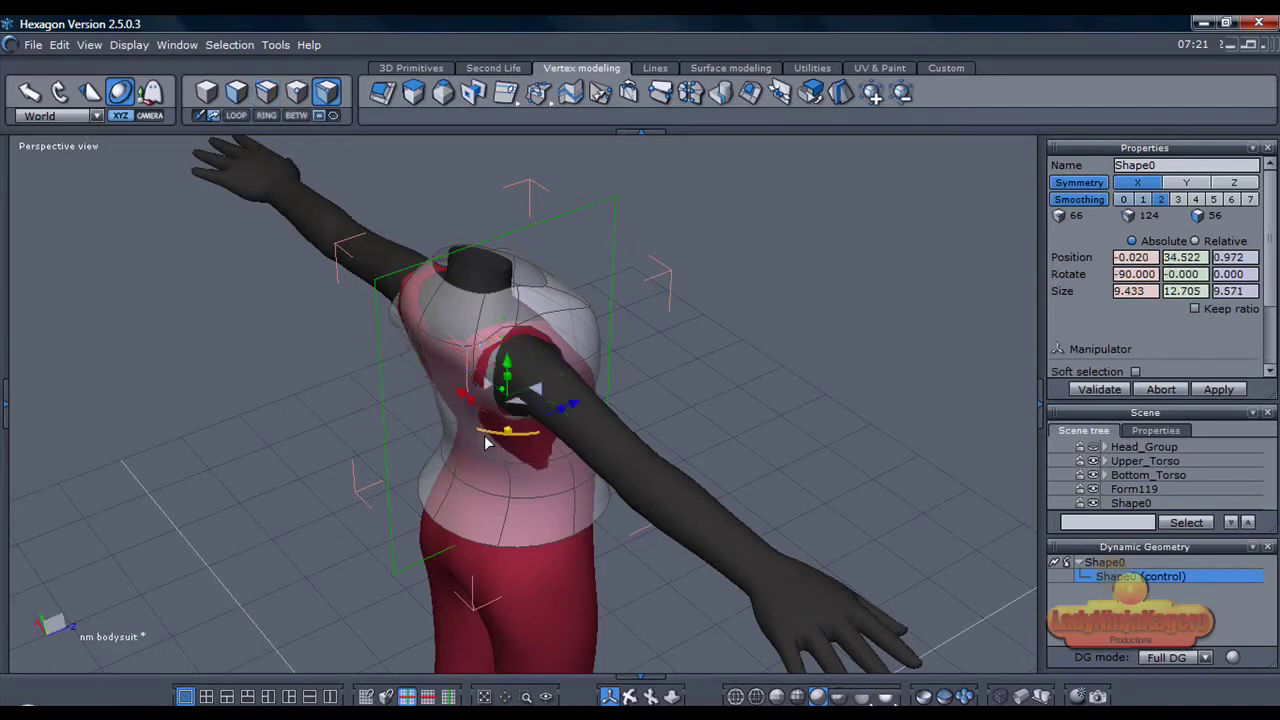
drag(516, 408, 513, 418)
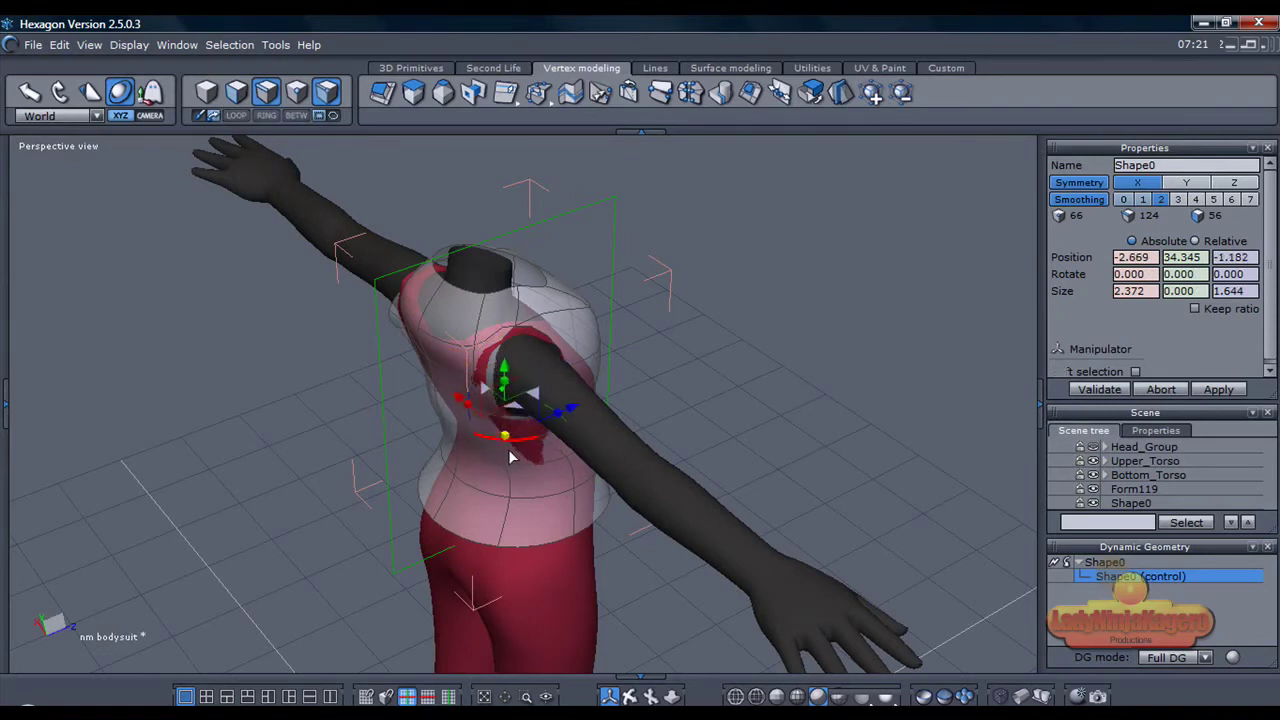
click(492, 441)
drag(483, 438, 446, 428)
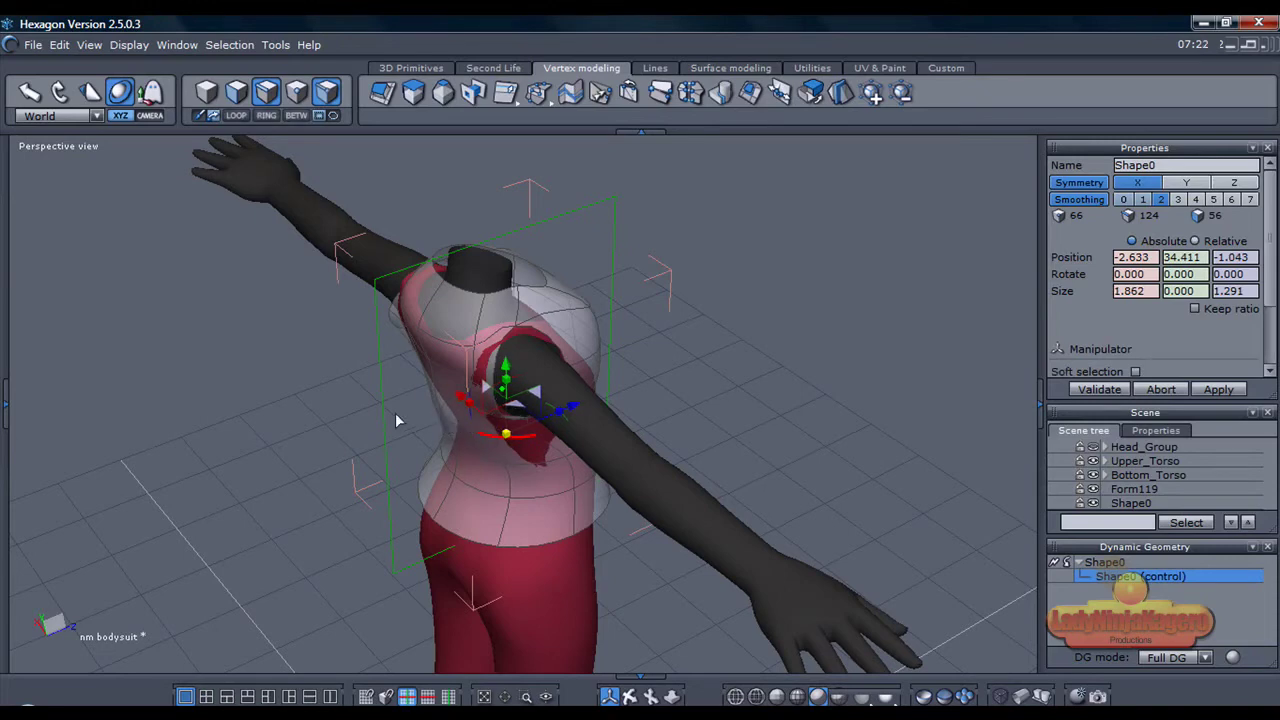
Move the centre-back vertex at mid-back height slightly forward so the back fits closer to the figure, and clear the selection
click(396, 414)
click(450, 378)
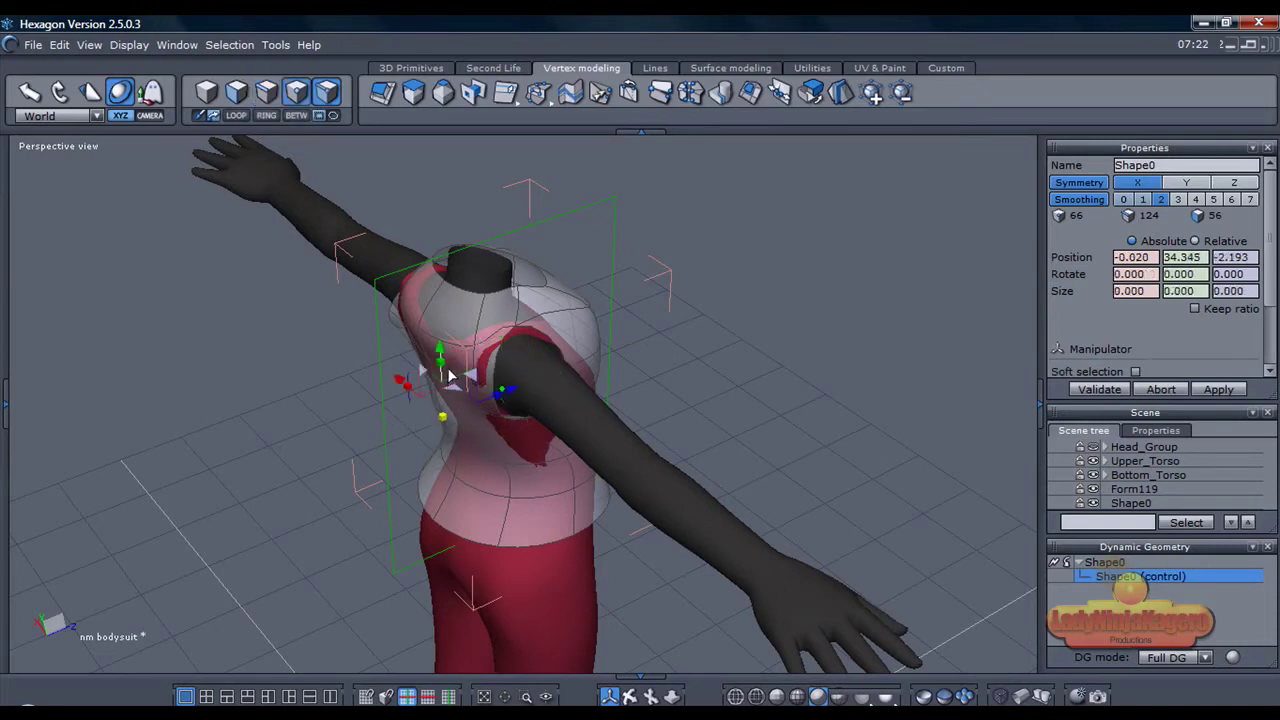
mouse_move(468, 379)
mouse_down()
mouse_move(494, 397)
mouse_move(479, 388)
mouse_up()
click(329, 414)
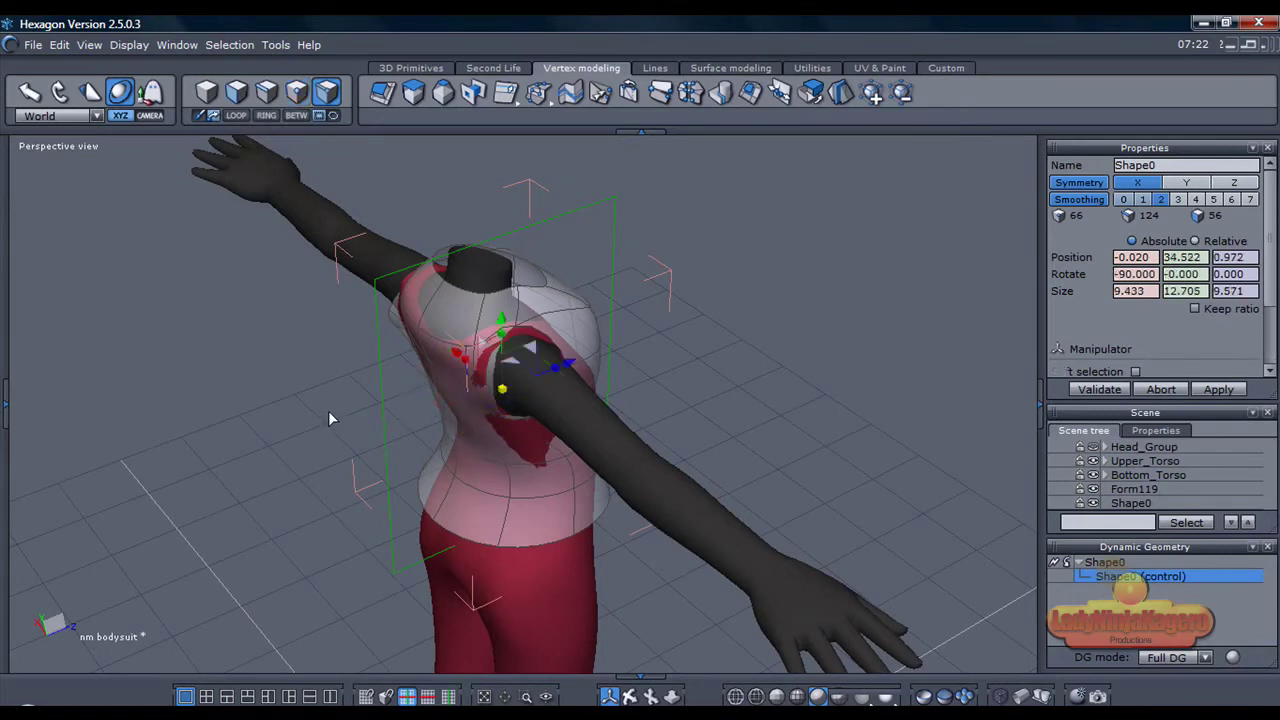
click(329, 414)
Move the centre vertex of the upper back near the neck forward to about Y 38.48 and Z -2.20
middle_drag(520, 400, 175, 388)
middle_drag(680, 420, 570, 385)
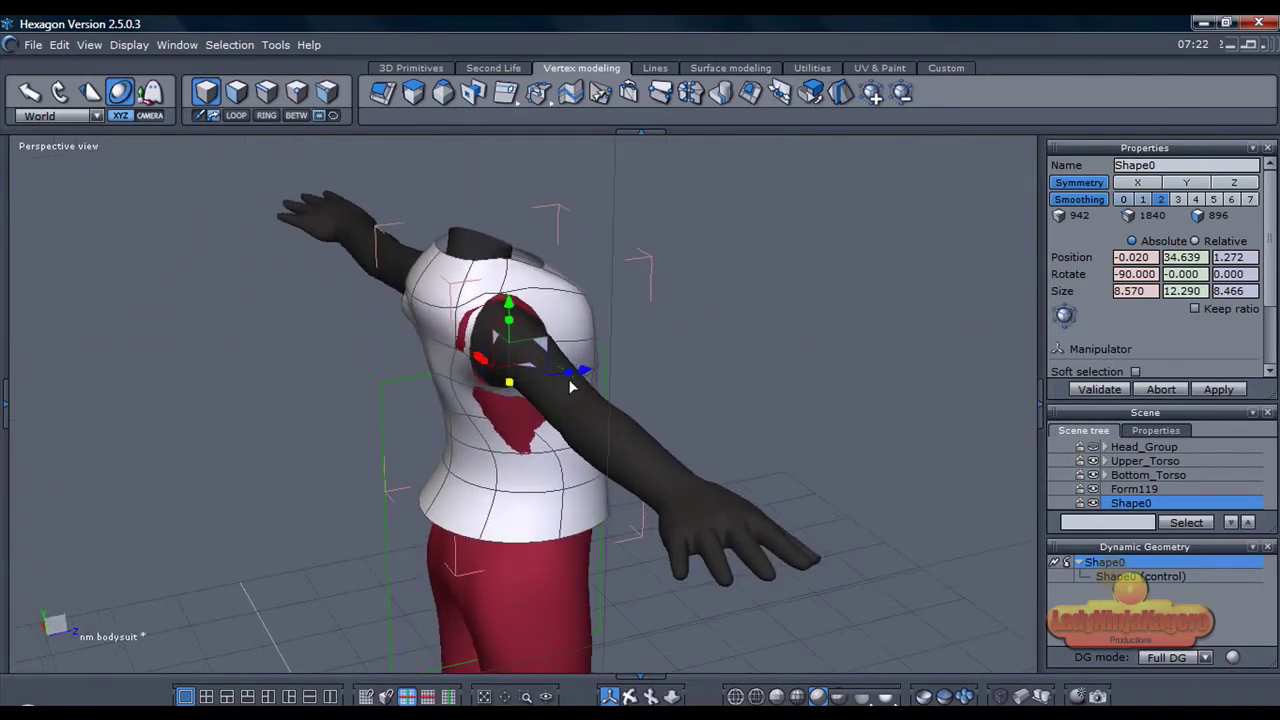
click(420, 297)
click(411, 296)
mouse_move(447, 260)
mouse_down()
mouse_move(481, 270)
mouse_move(460, 268)
mouse_up()
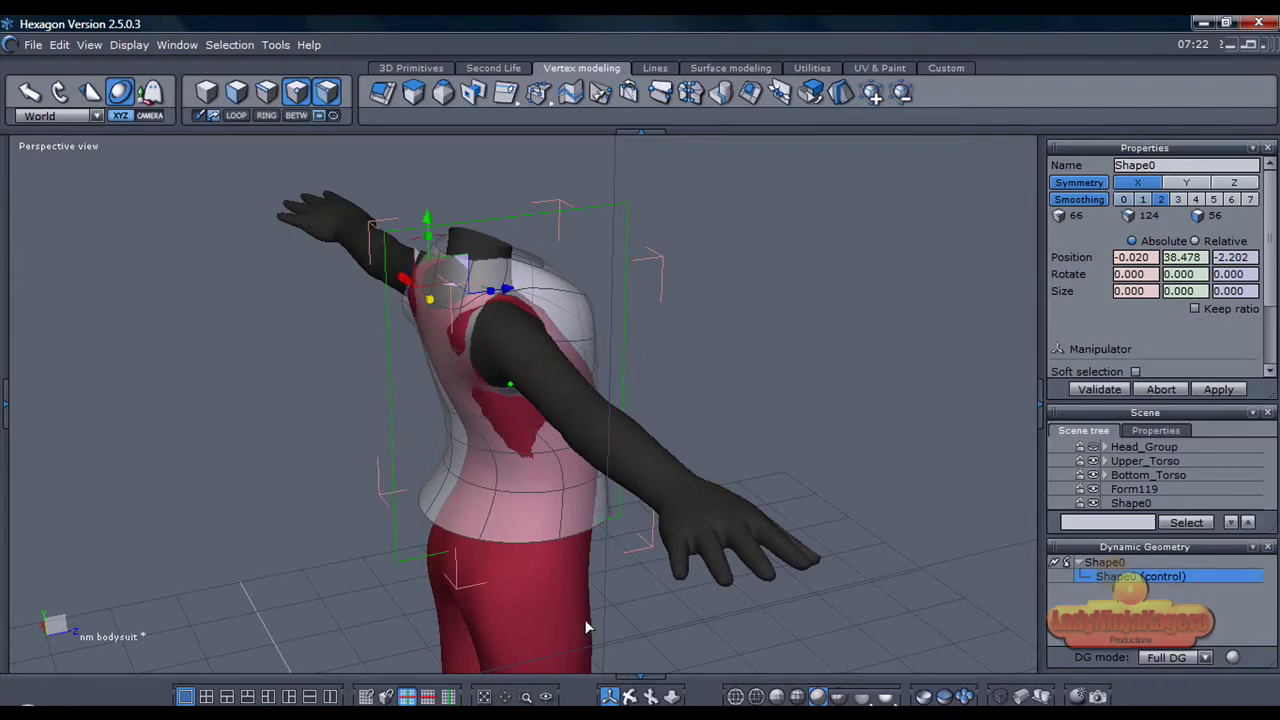
middle_drag(790, 530, 588, 537)
click(481, 390)
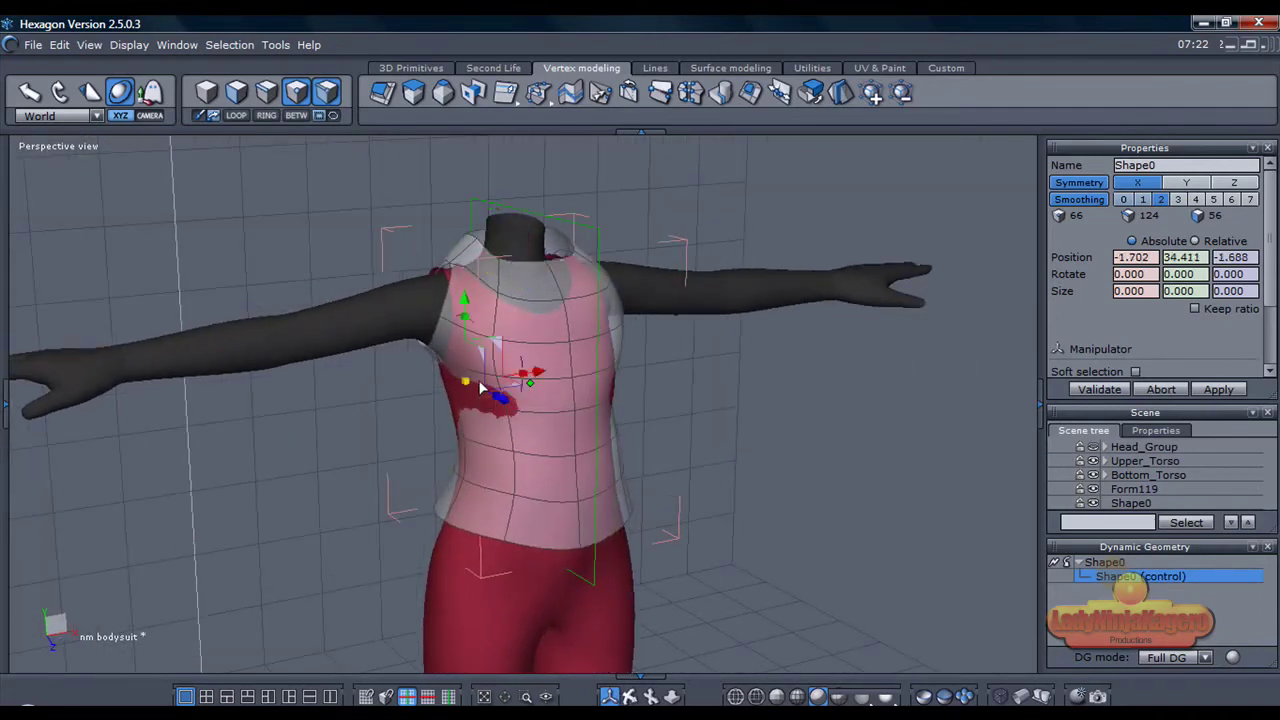
middle_drag(456, 398, 519, 504)
click(488, 452)
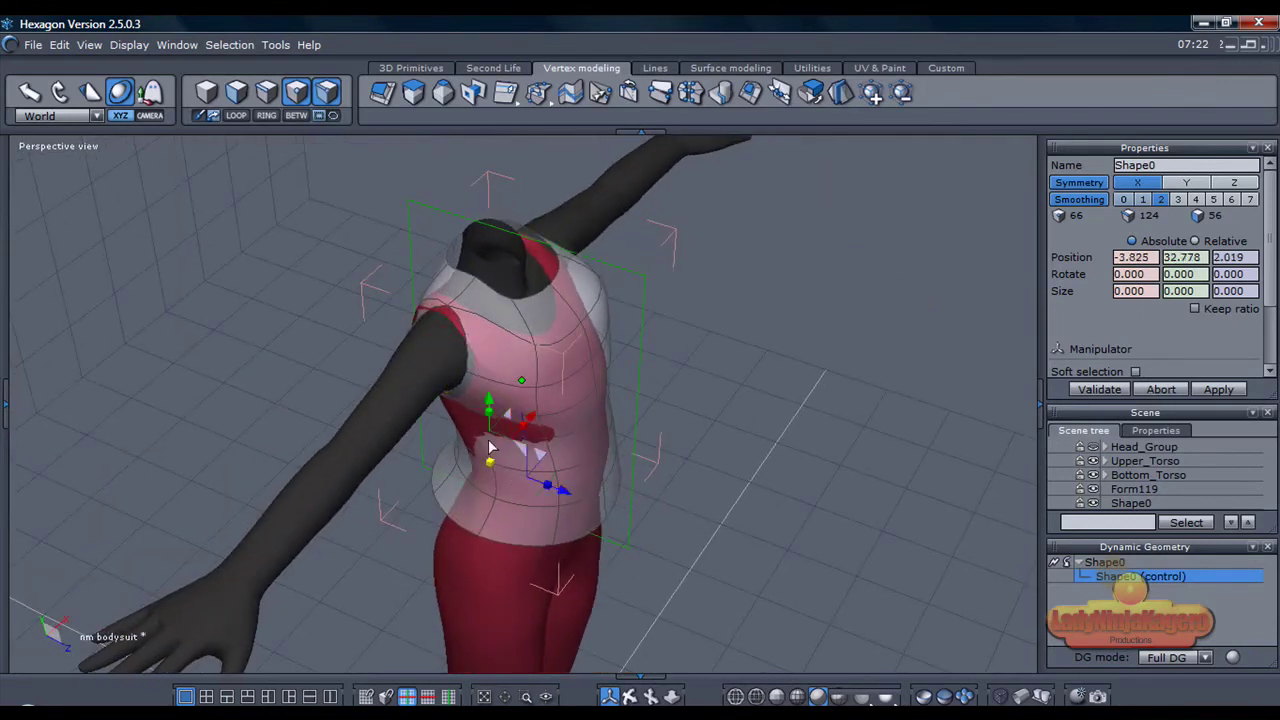
key(ctrl+z)
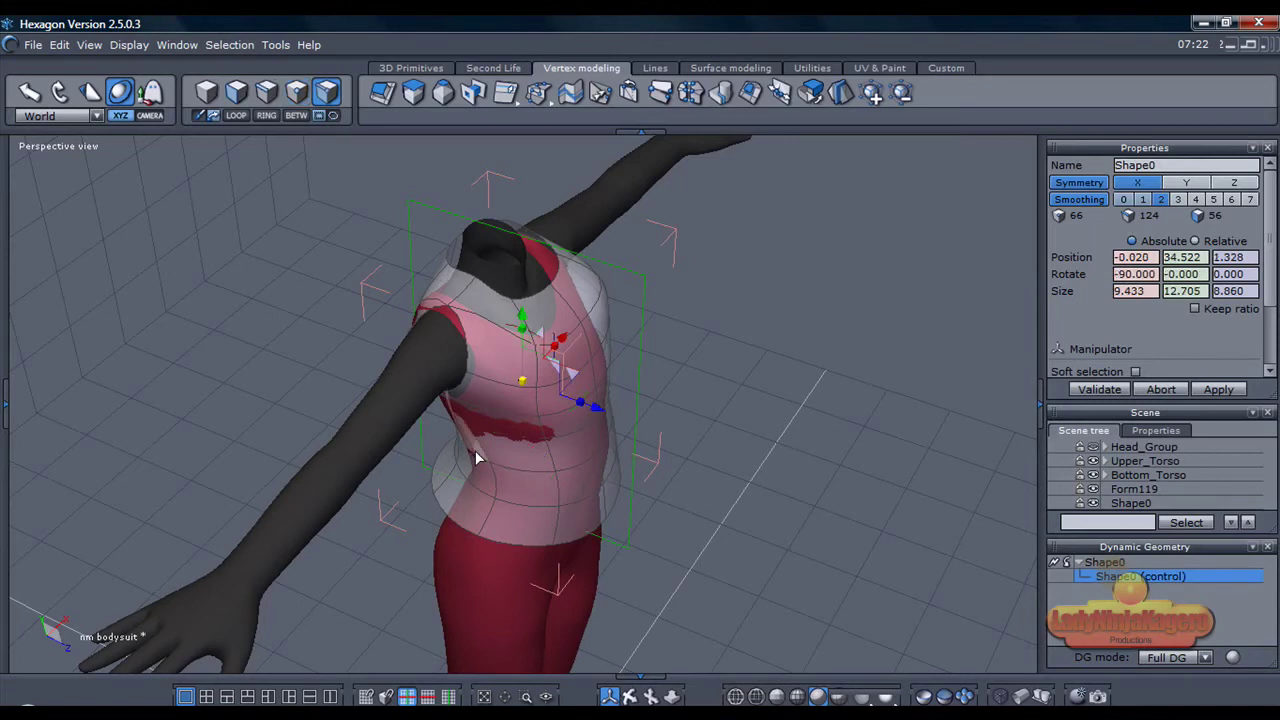
Move the side face below the armhole to about Y 33.45, Z -0.06, and the side face of the bust outward to about X -3.67, Z 1.78
click(476, 442)
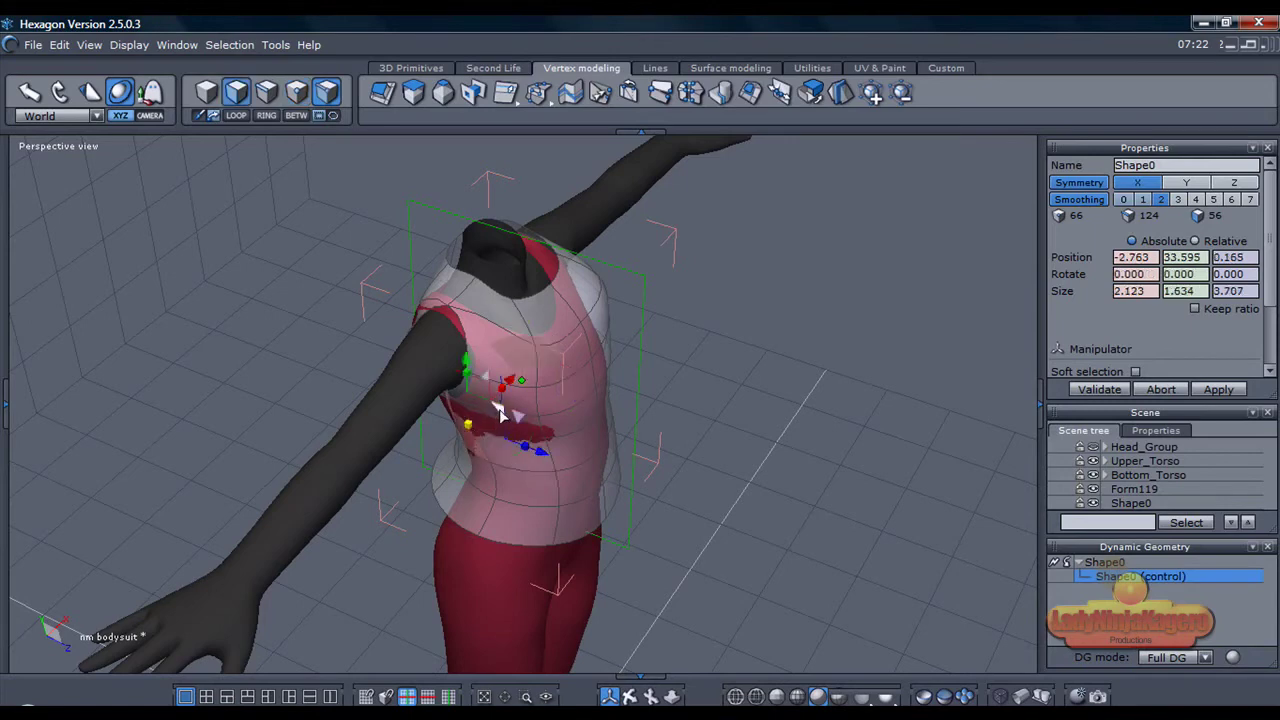
drag(501, 412, 497, 412)
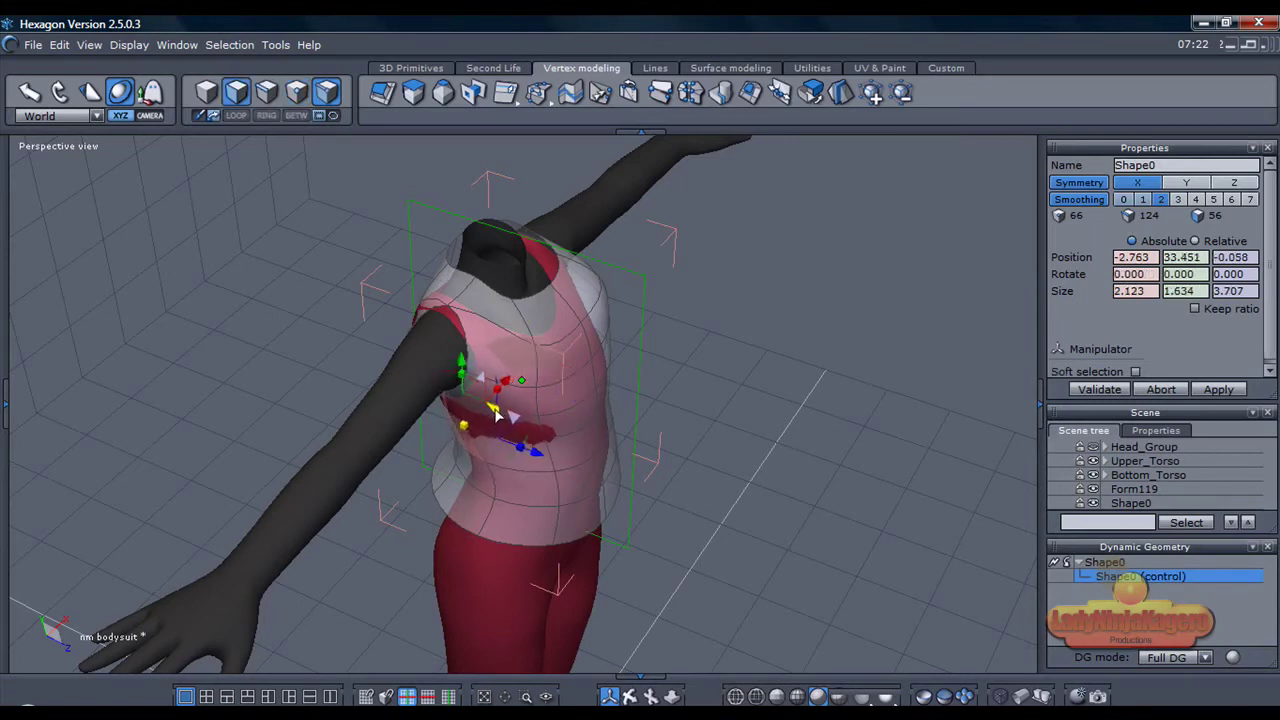
click(518, 431)
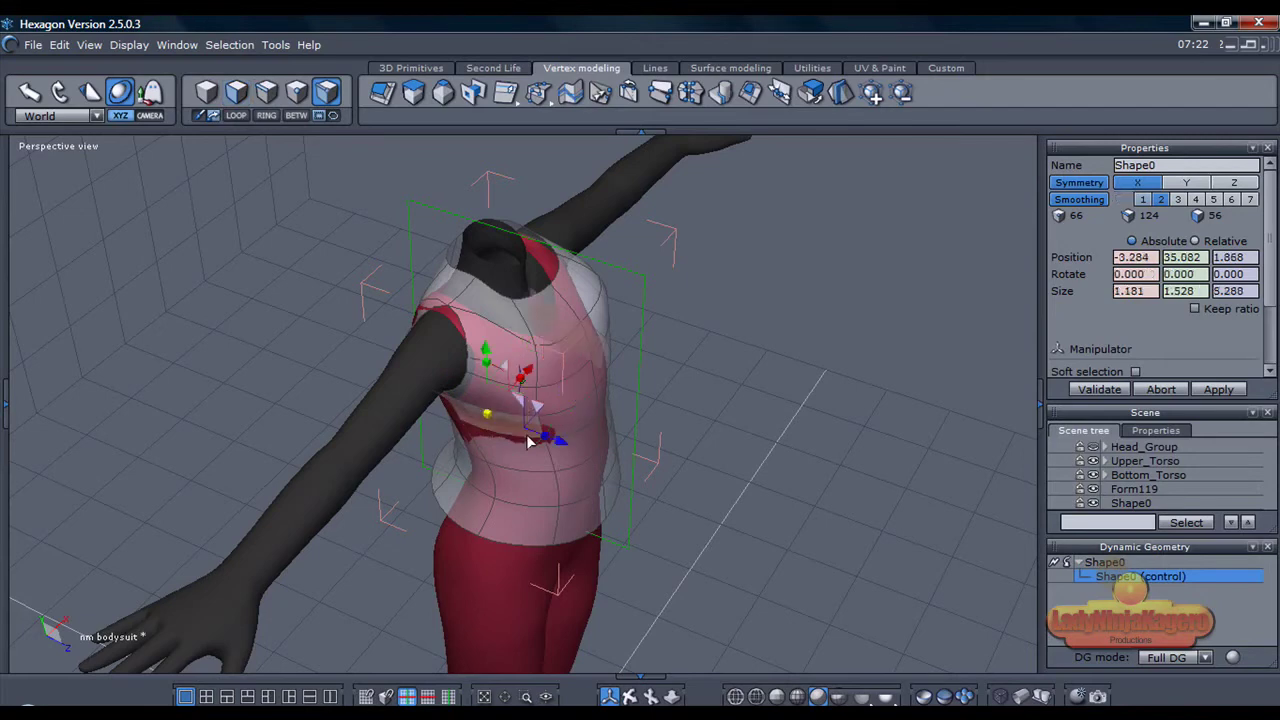
drag(541, 419, 534, 422)
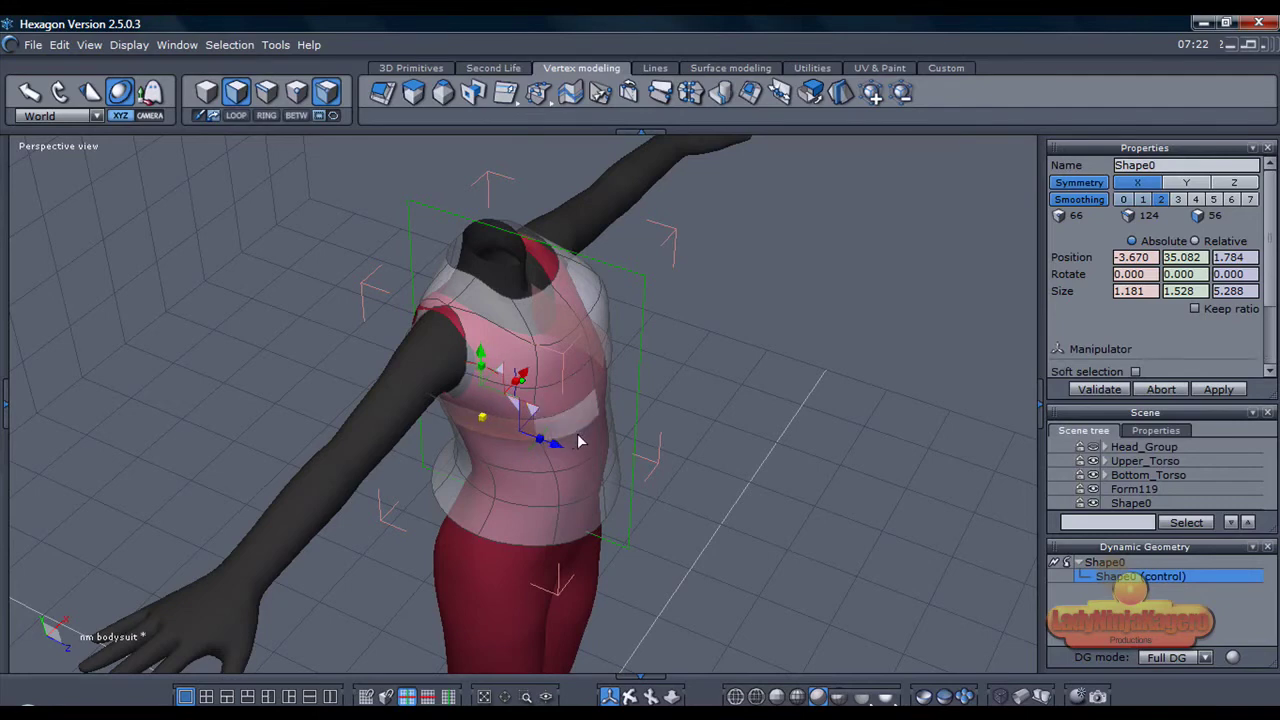
Select the whole edge loop around the torso under the bust and scale it to about 7.66 by 0.97 by 7.10
click(576, 440)
click(580, 436)
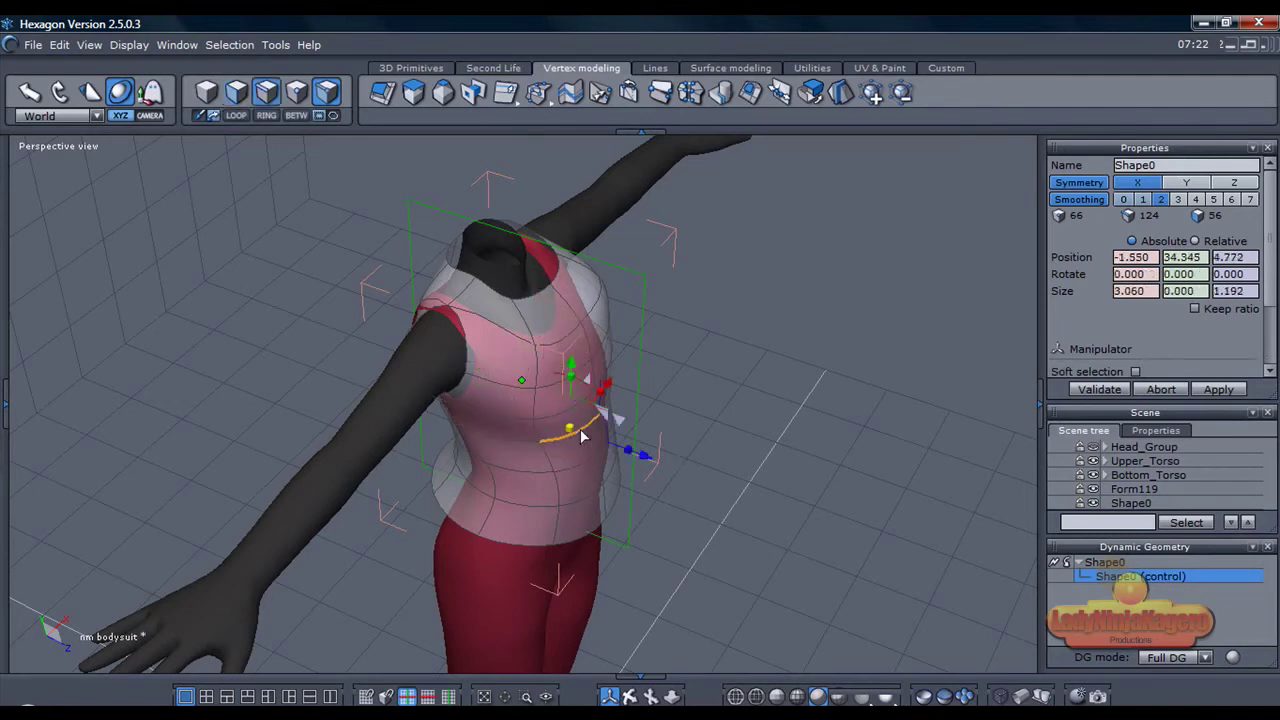
double_click(582, 436)
drag(529, 394, 527, 391)
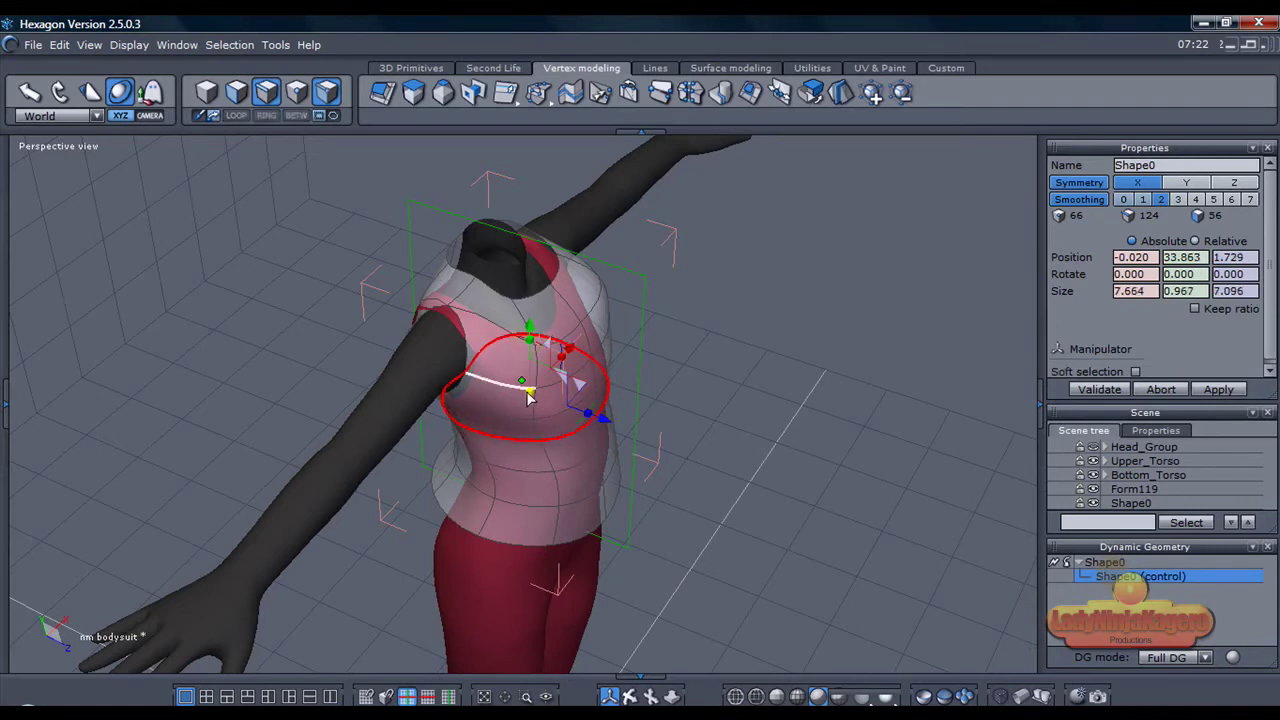
Select the next edge loop down, just above the waist, and scale it to about 7.51 by 0.67 by 6.83
click(542, 478)
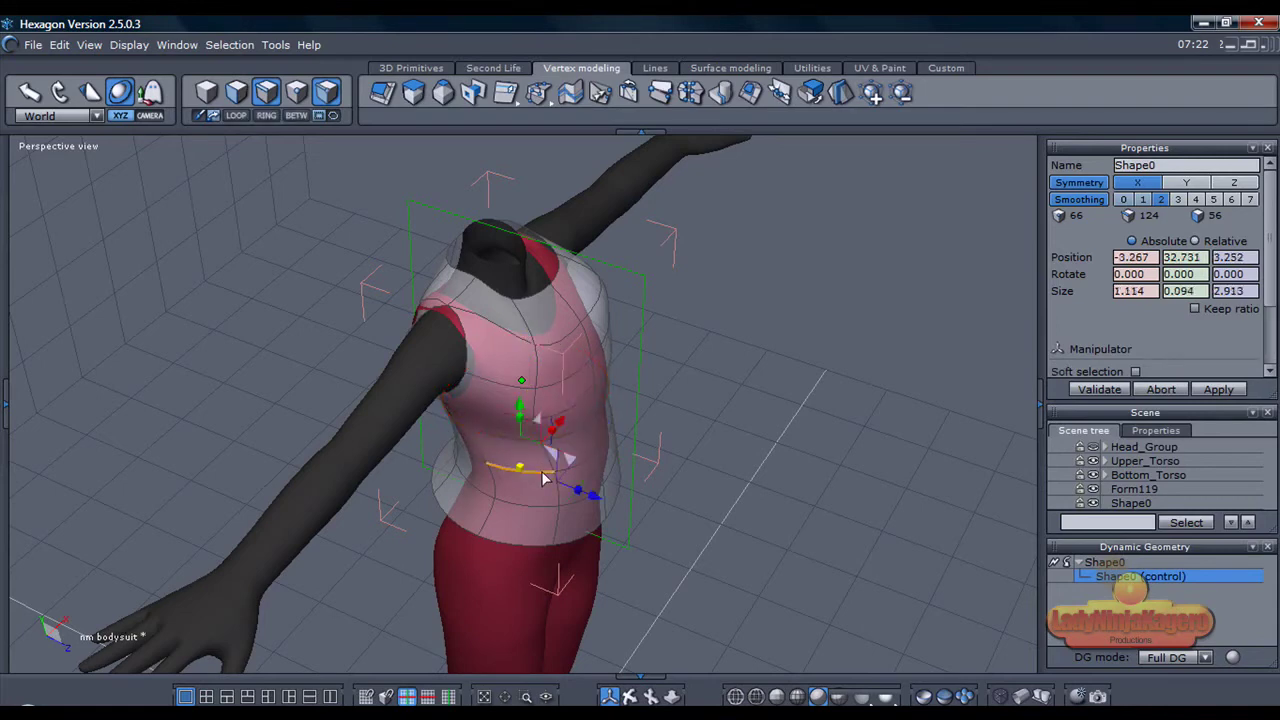
key(alt+l)
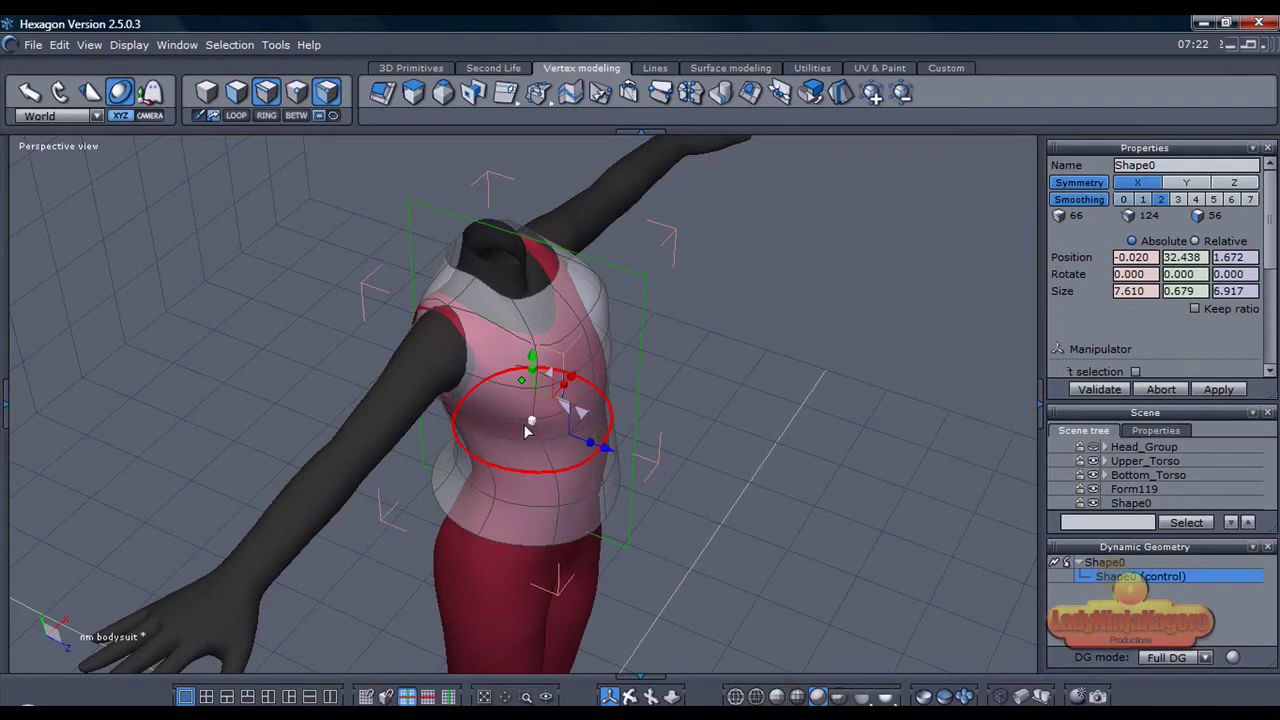
drag(530, 428, 533, 430)
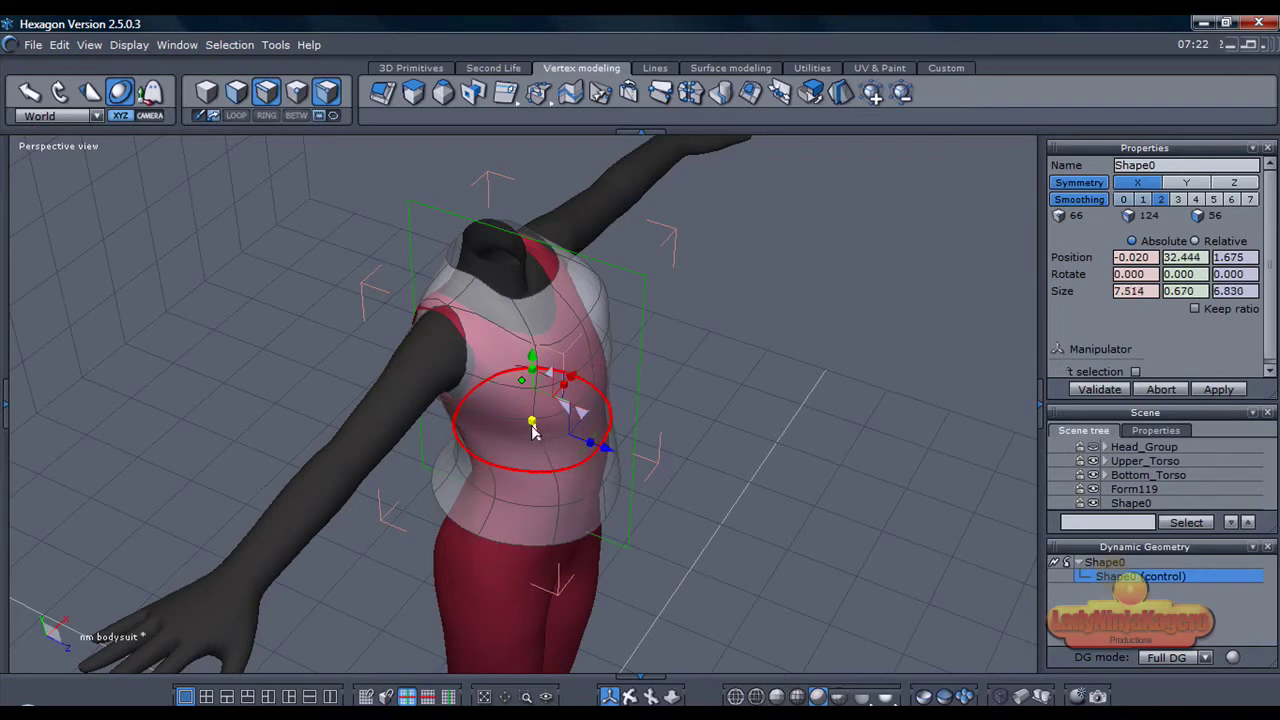
From the side, move the flared centre-back hem vertex forward to the hips at about Y 28.88 and Z -1.75
right_drag(602, 602, 694, 468)
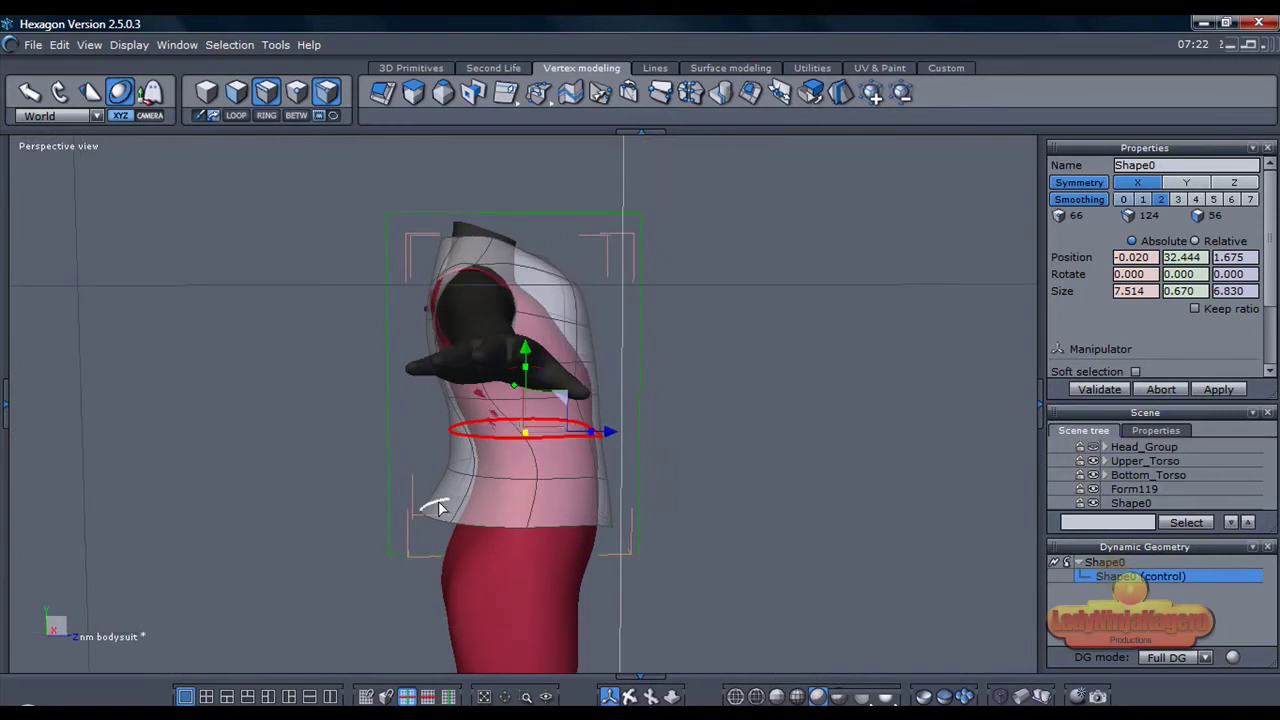
click(388, 498)
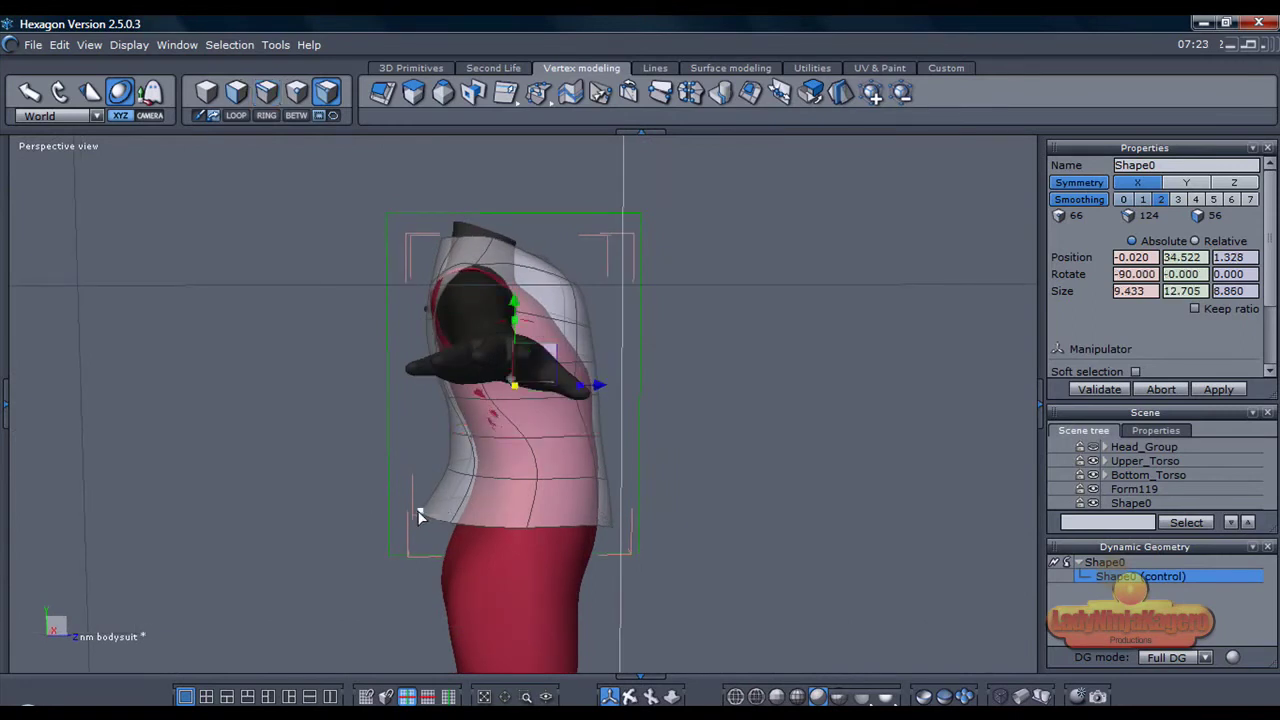
click(418, 513)
drag(476, 489, 489, 484)
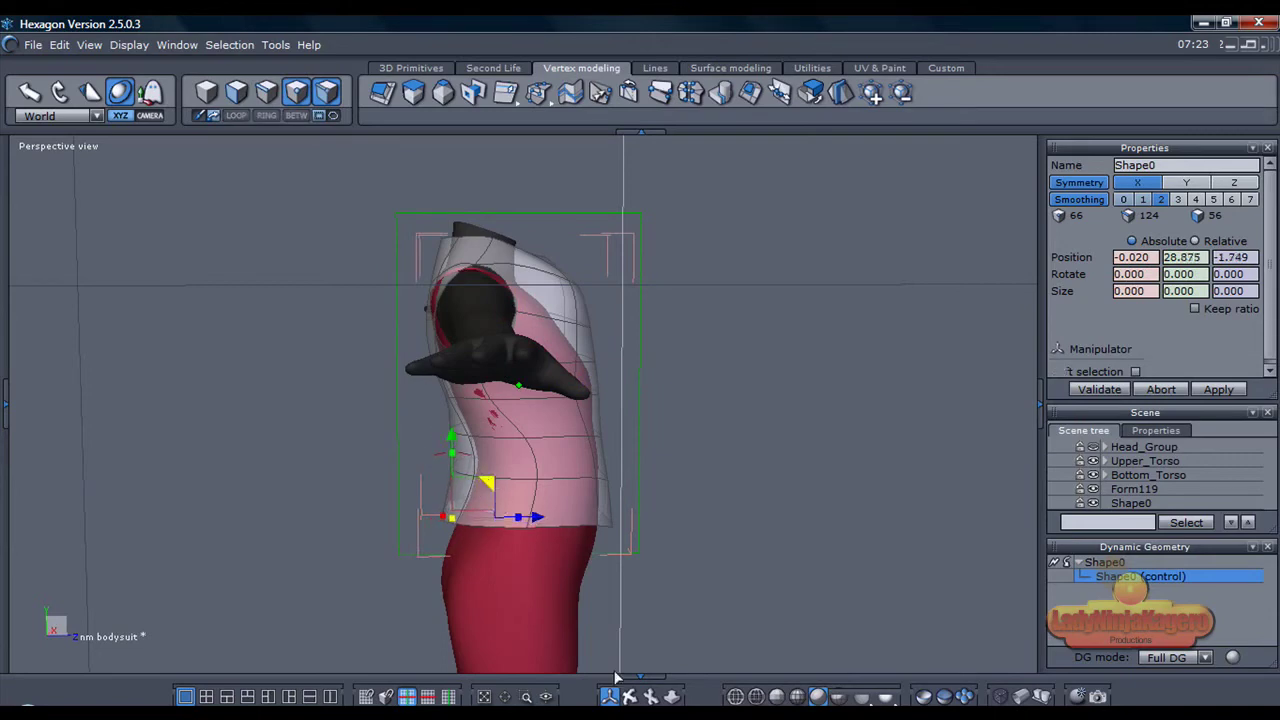
From the front, pull the outer armhole edge inward to the body at about X -3.70 and Y 36.13
middle_drag(627, 695, 101, 716)
click(433, 318)
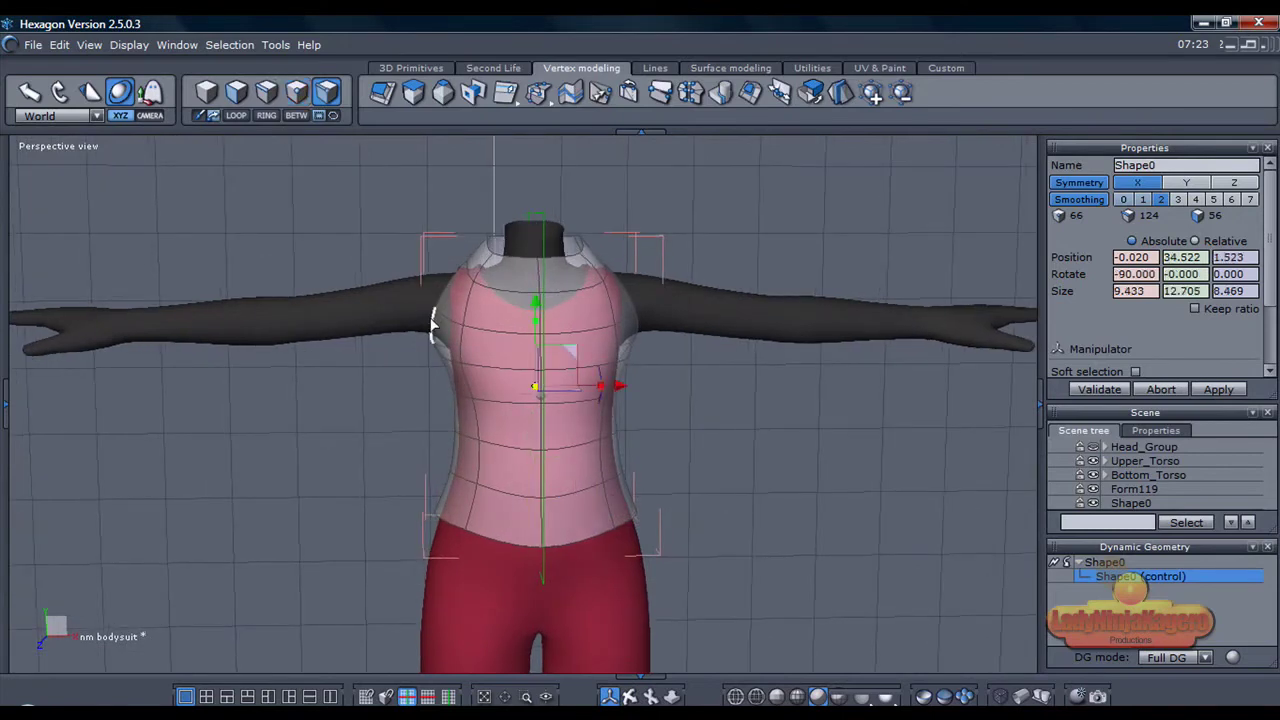
click(460, 292)
drag(470, 295, 482, 300)
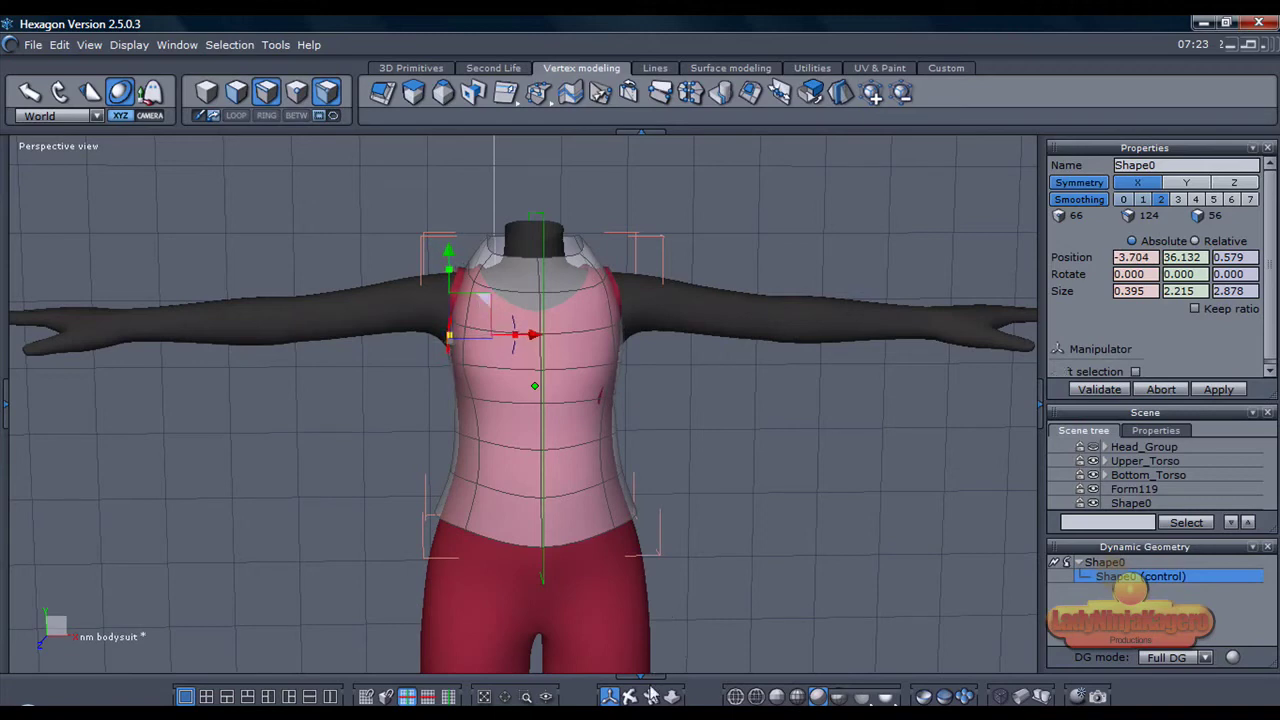
Move the back armhole edge slightly down and outward to about X 3.88 and Y 35.76
middle_drag(640, 430, 870, 470)
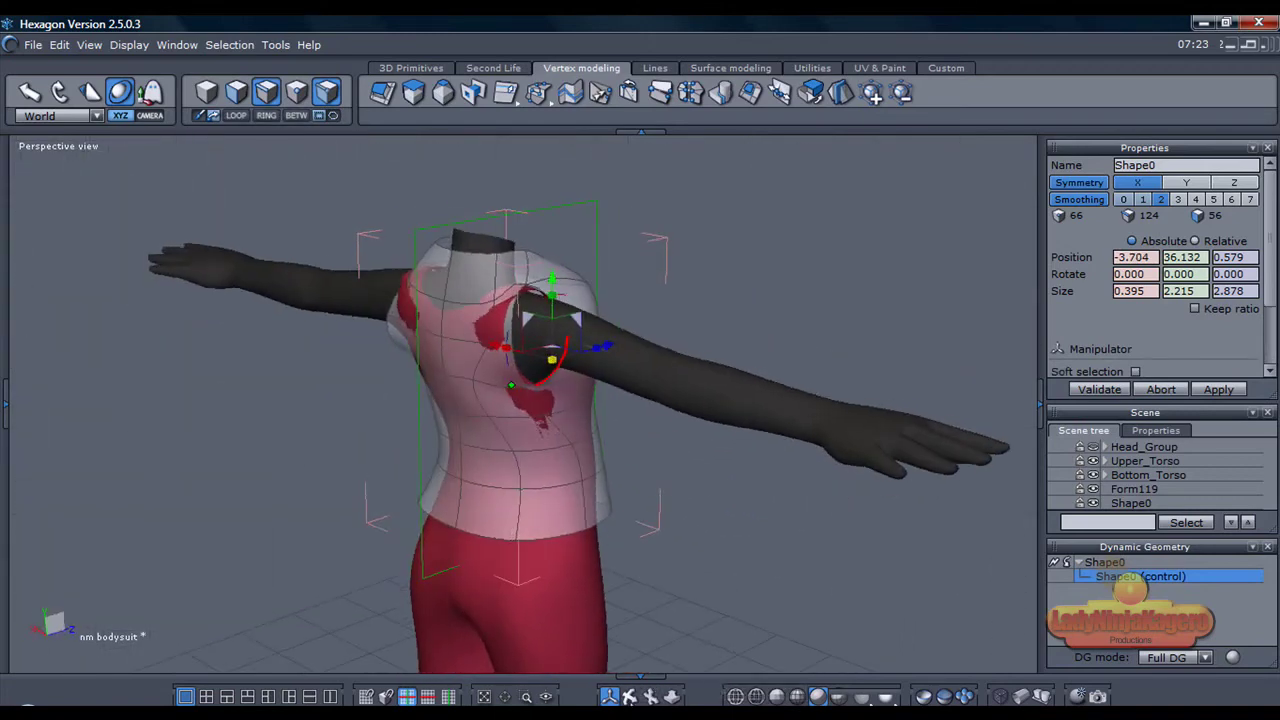
click(388, 305)
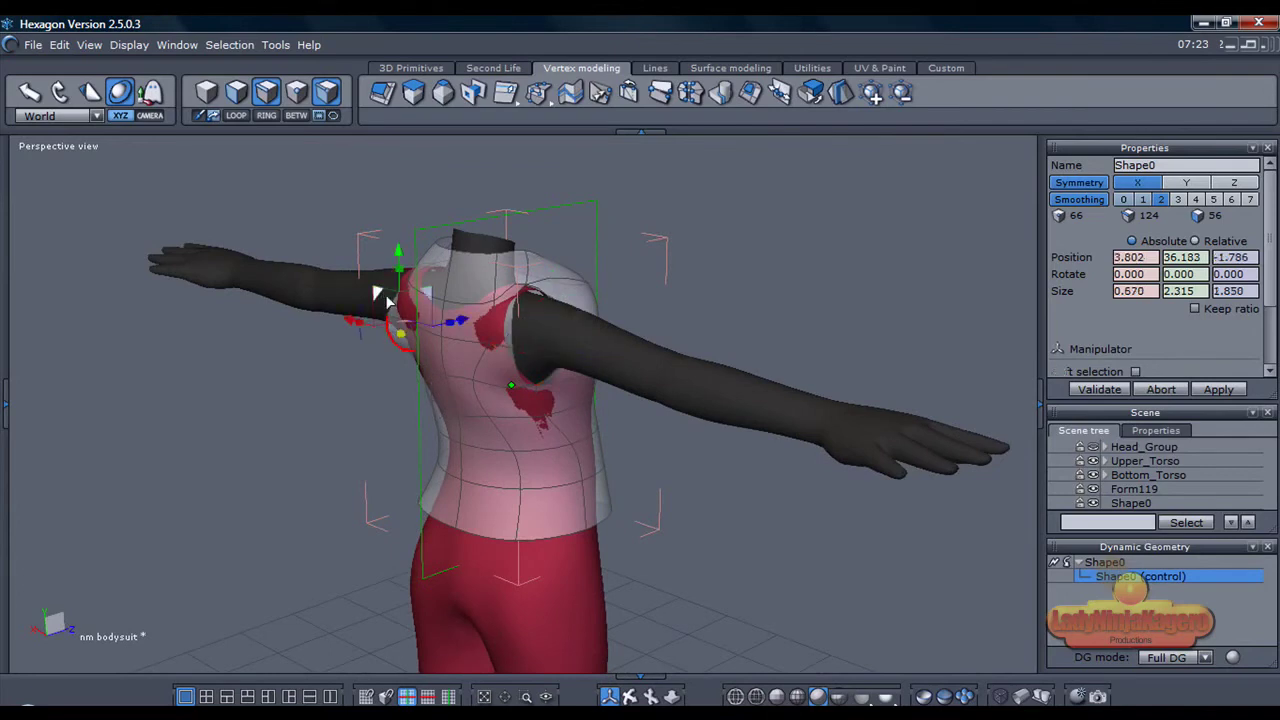
drag(387, 300, 377, 303)
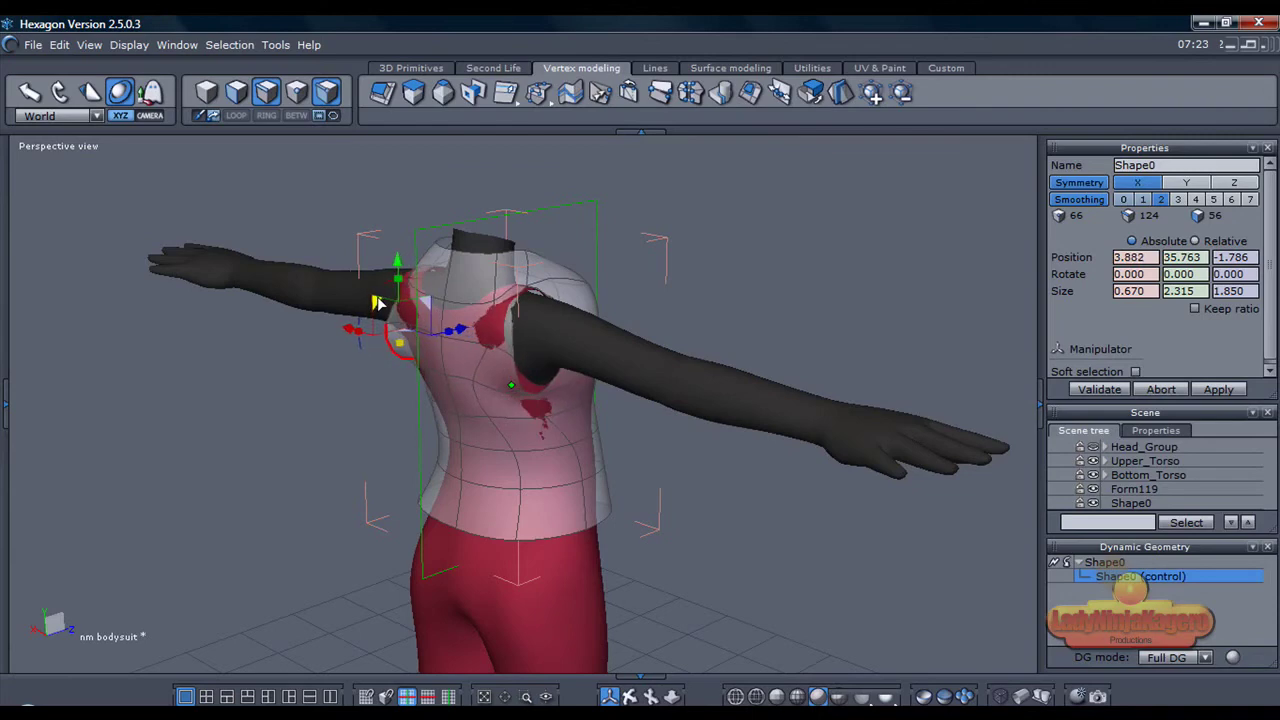
Move the vertex behind the armhole up and forward to about Y 37.48 and Z -2.42
middle_drag(380, 304, 590, 308)
middle_drag(557, 612, 564, 624)
click(709, 402)
click(604, 345)
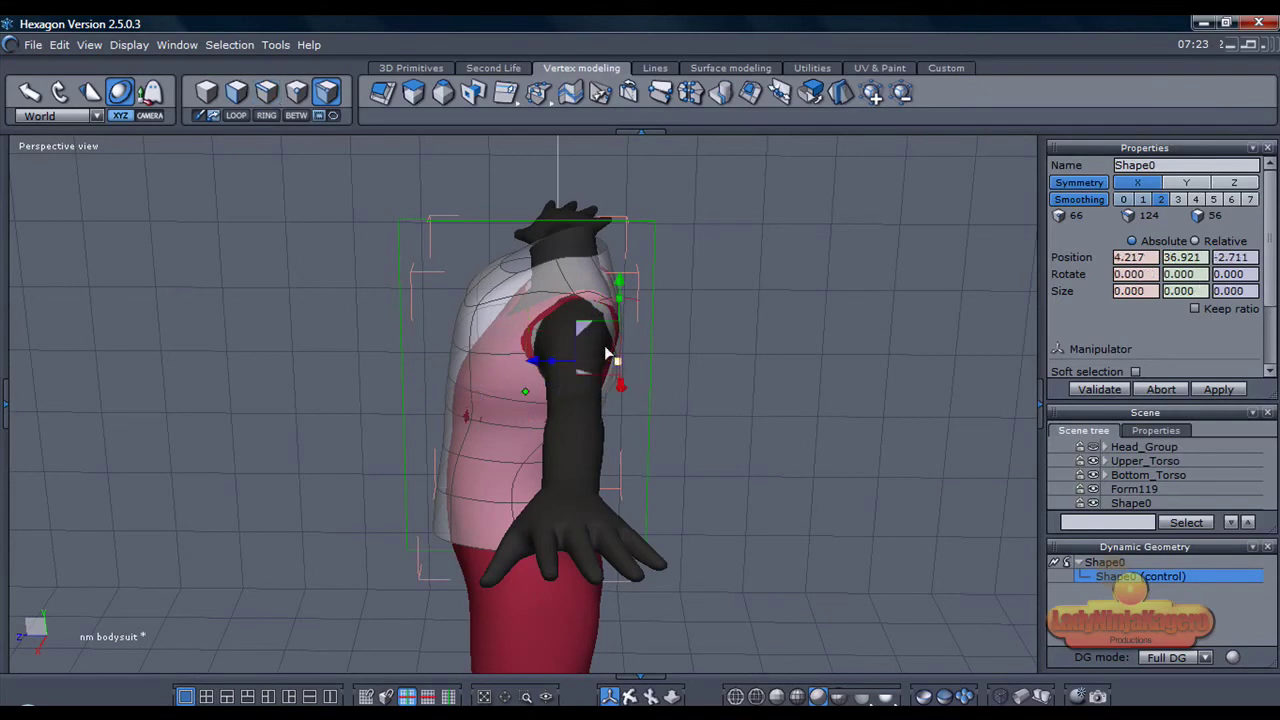
click(582, 322)
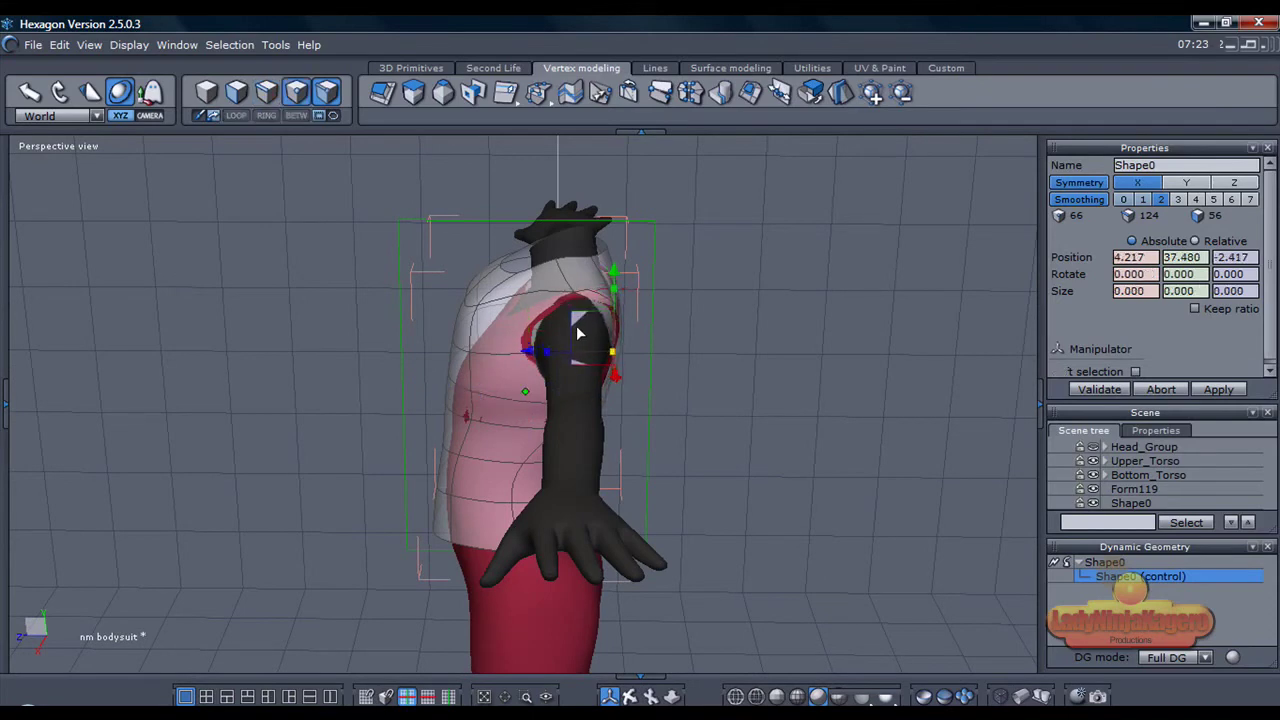
Pull the upper-chest geometry near the front of the shoulder inward, closer to the figure
middle_drag(582, 322, 766, 349)
middle_drag(446, 459, 434, 464)
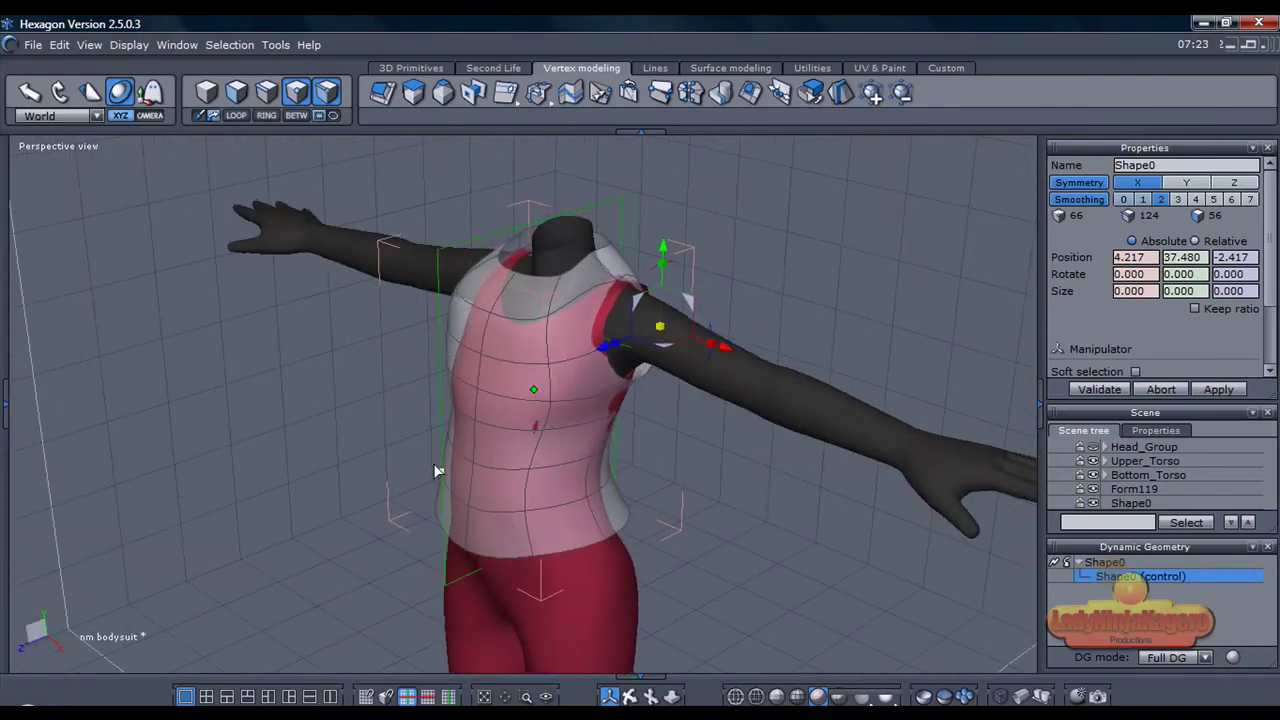
click(457, 286)
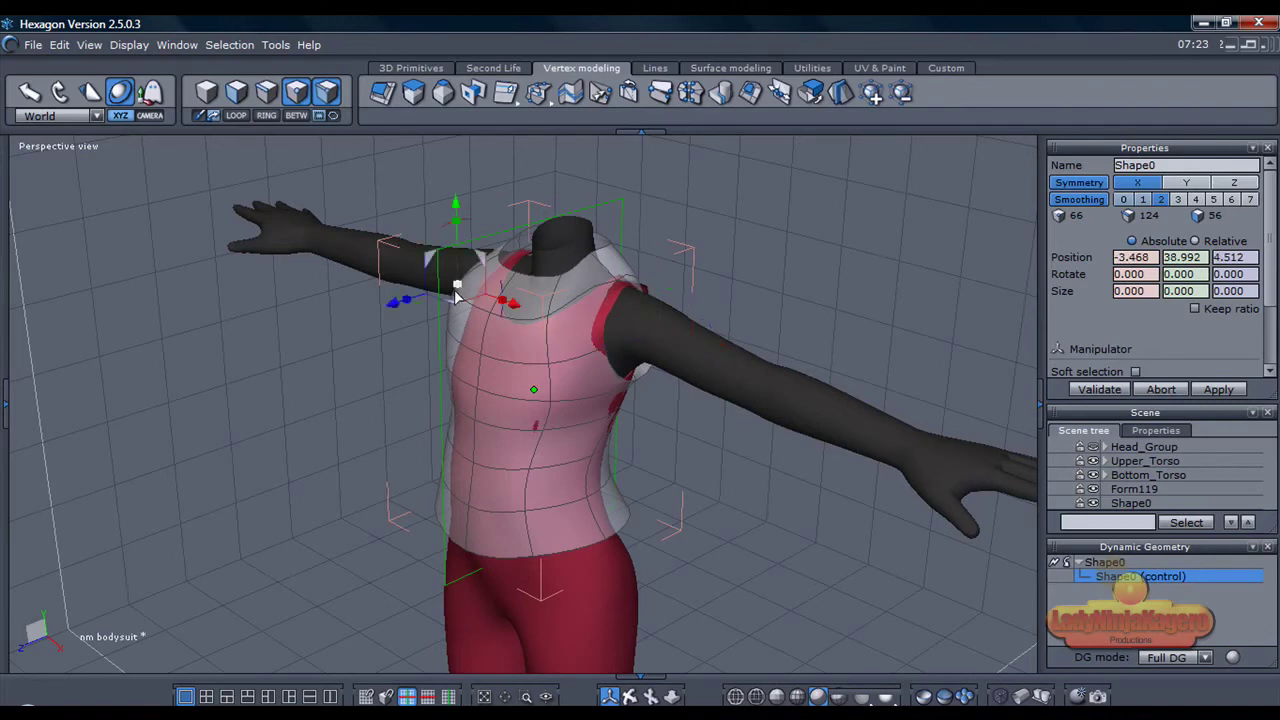
click(462, 324)
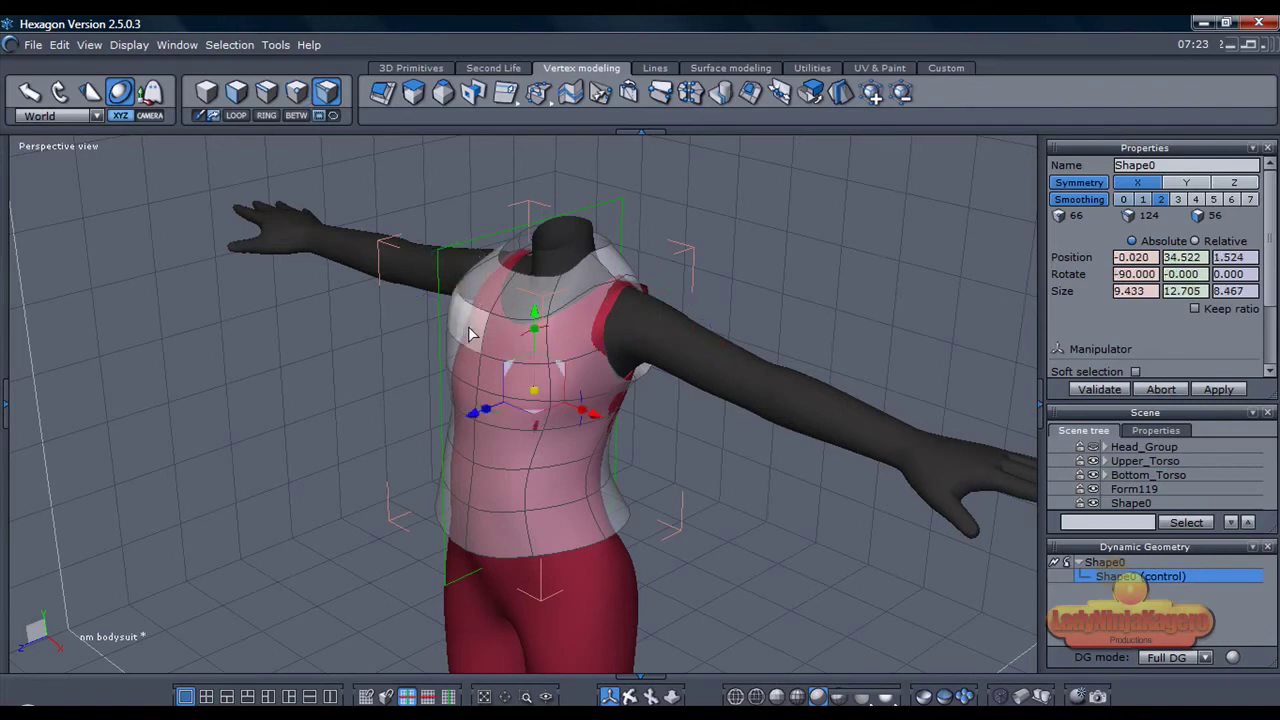
drag(448, 295, 457, 298)
Move the upper-chest edge below the front neckline slightly back toward the figure, and clear the selection
middle_drag(622, 622, 465, 594)
click(530, 384)
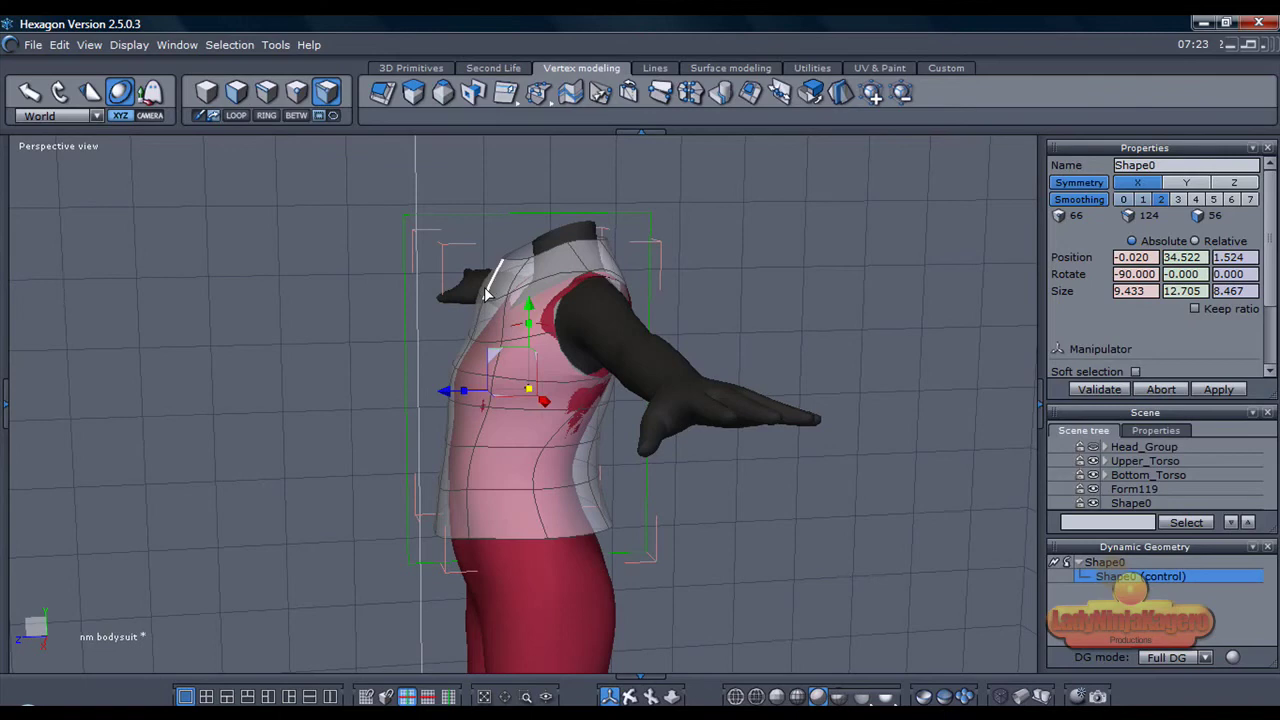
middle_drag(632, 600, 578, 660)
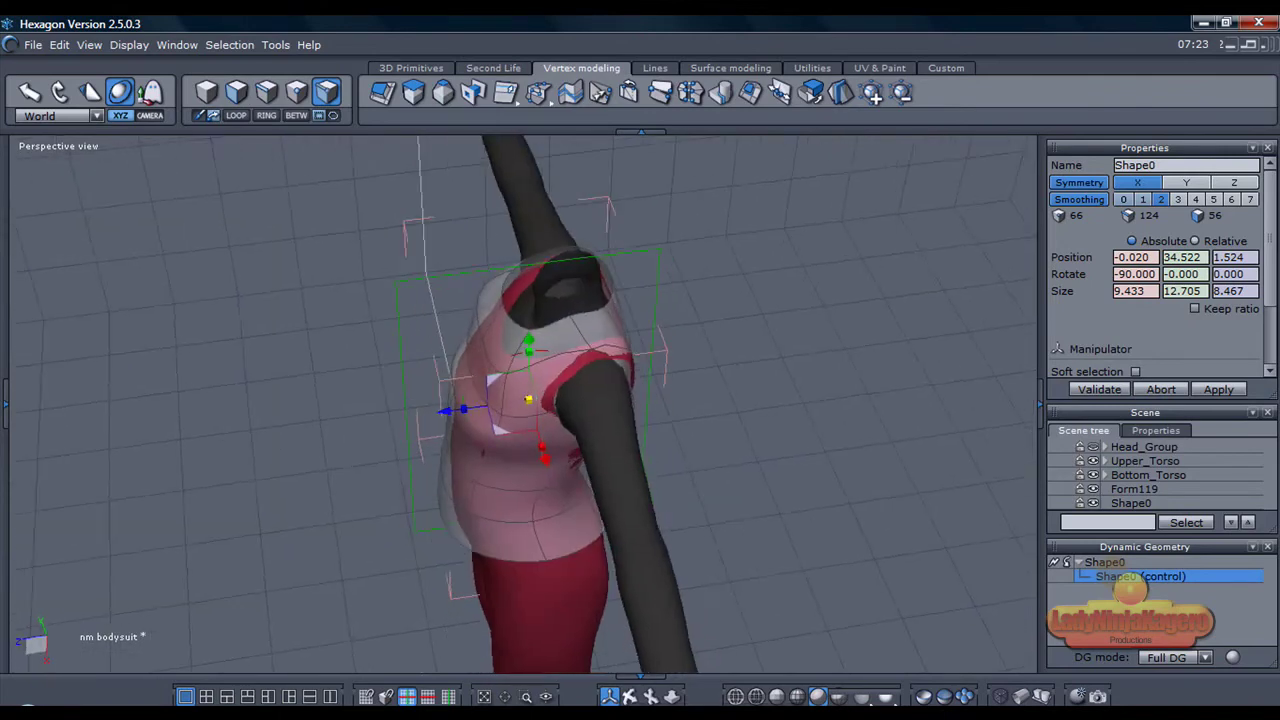
middle_drag(545, 440, 536, 390)
click(482, 292)
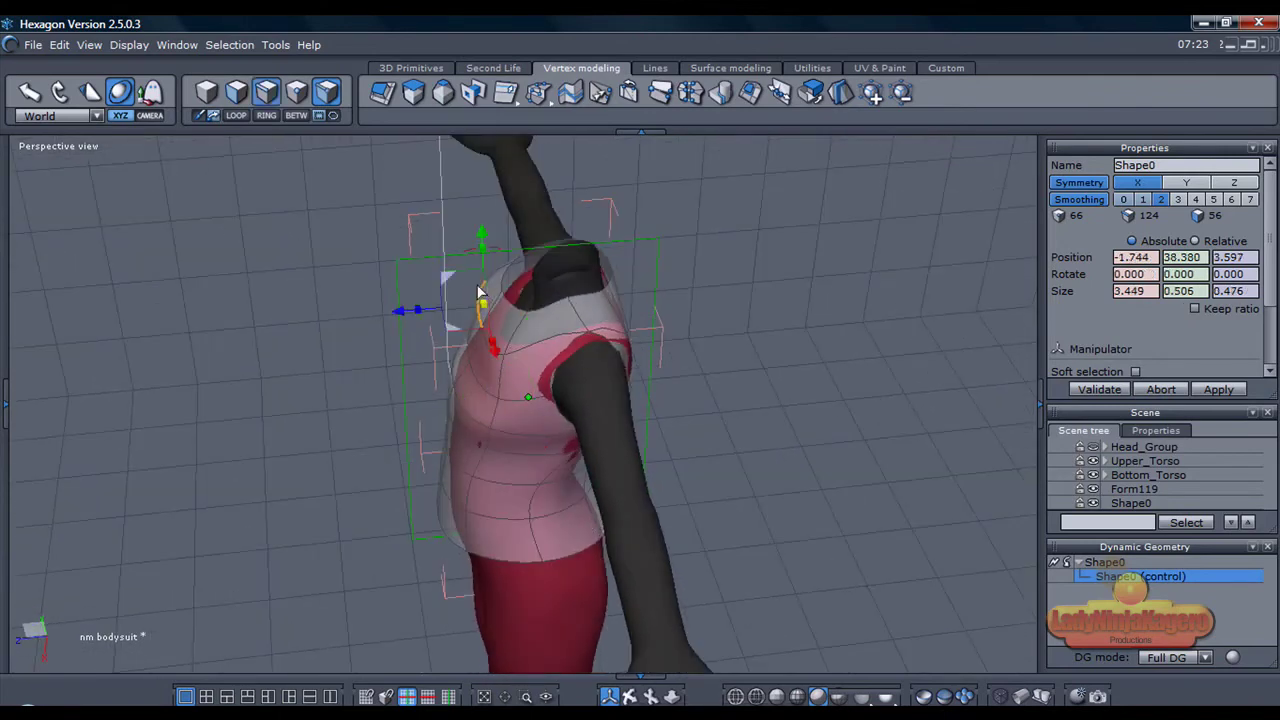
drag(447, 278, 349, 276)
click(349, 270)
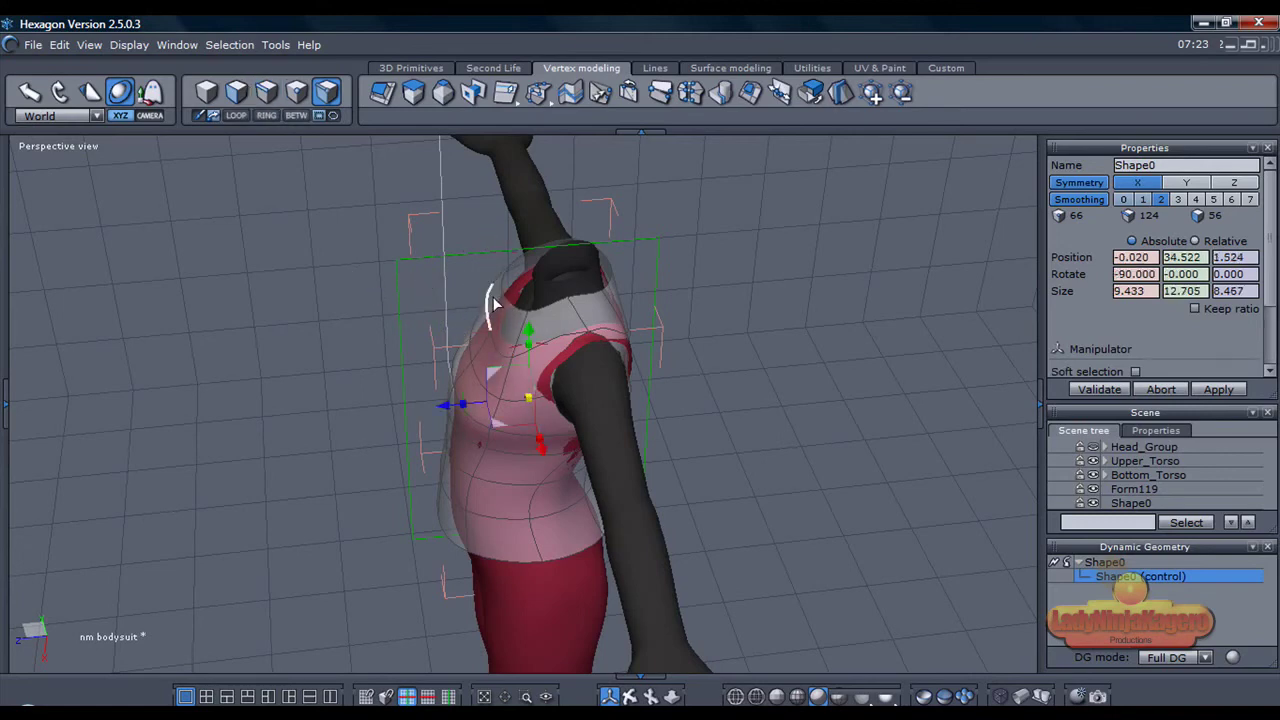
Move the front neckline face back to about Y 38.79 and Z 2.42, and clear the selection
click(493, 294)
drag(465, 273, 472, 278)
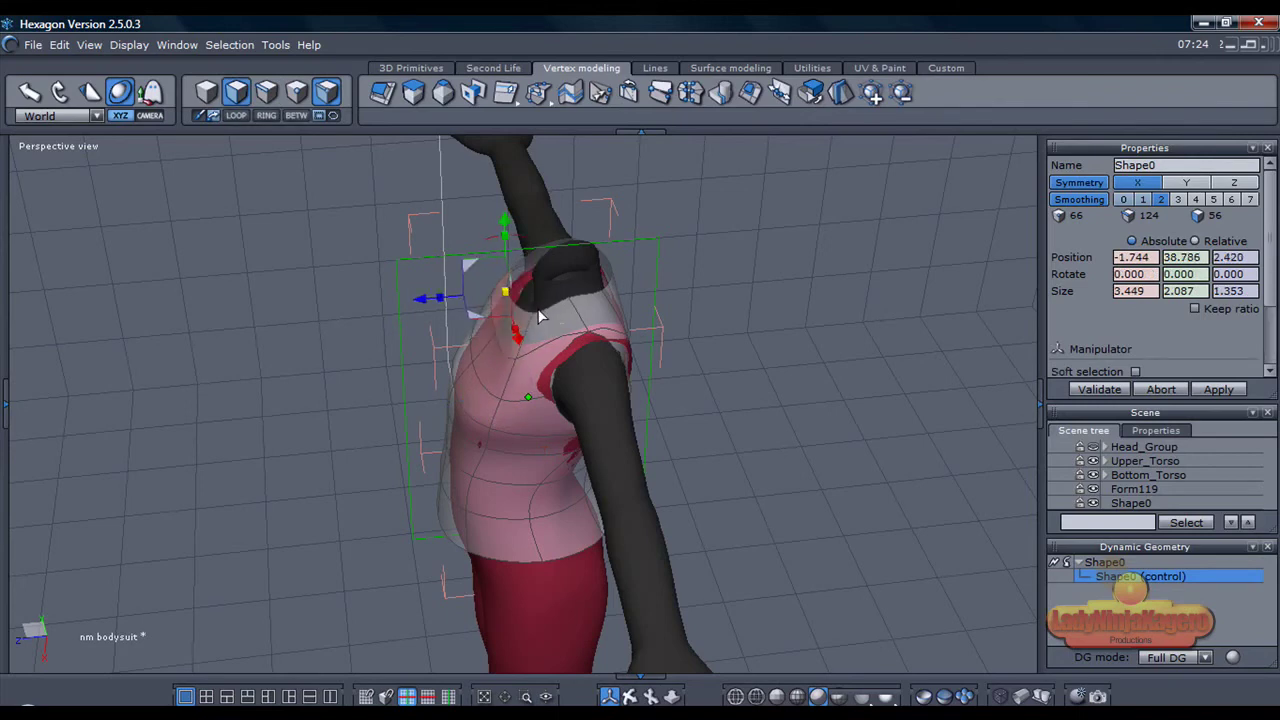
key(Escape)
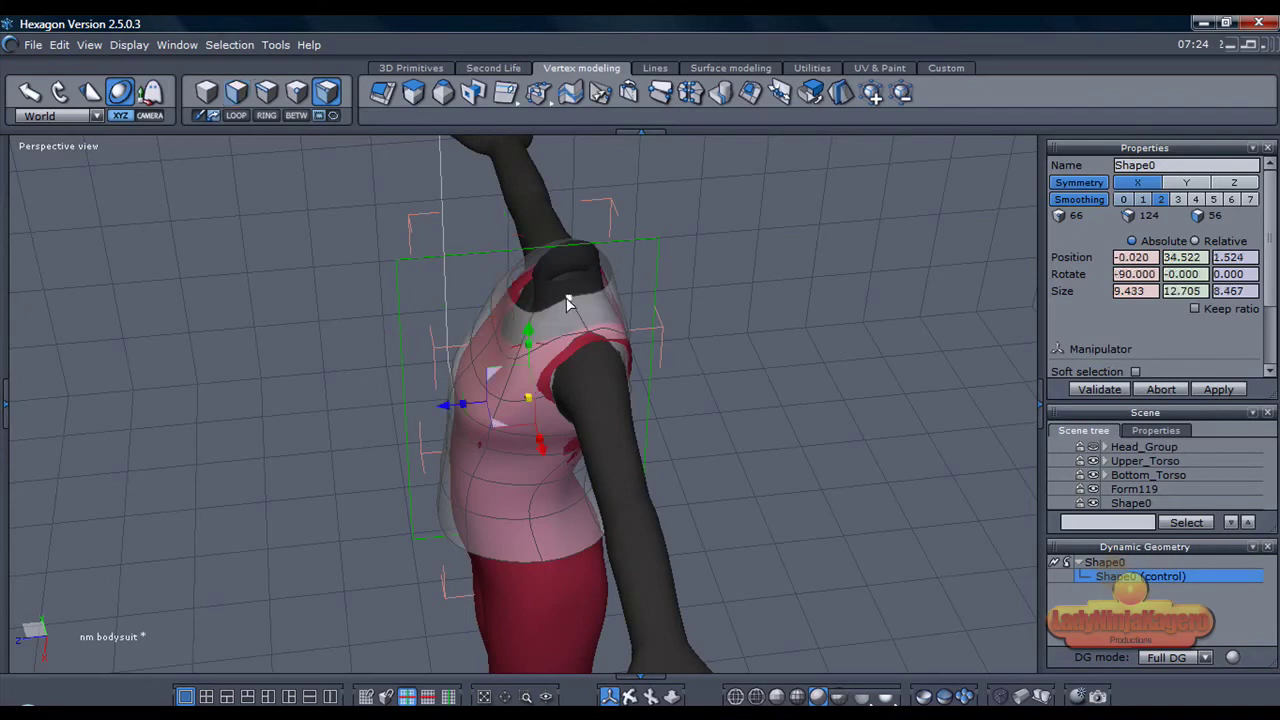
Lower the neckline edge loop to about Y 39.78, and clear the selection
click(568, 299)
drag(535, 320, 601, 330)
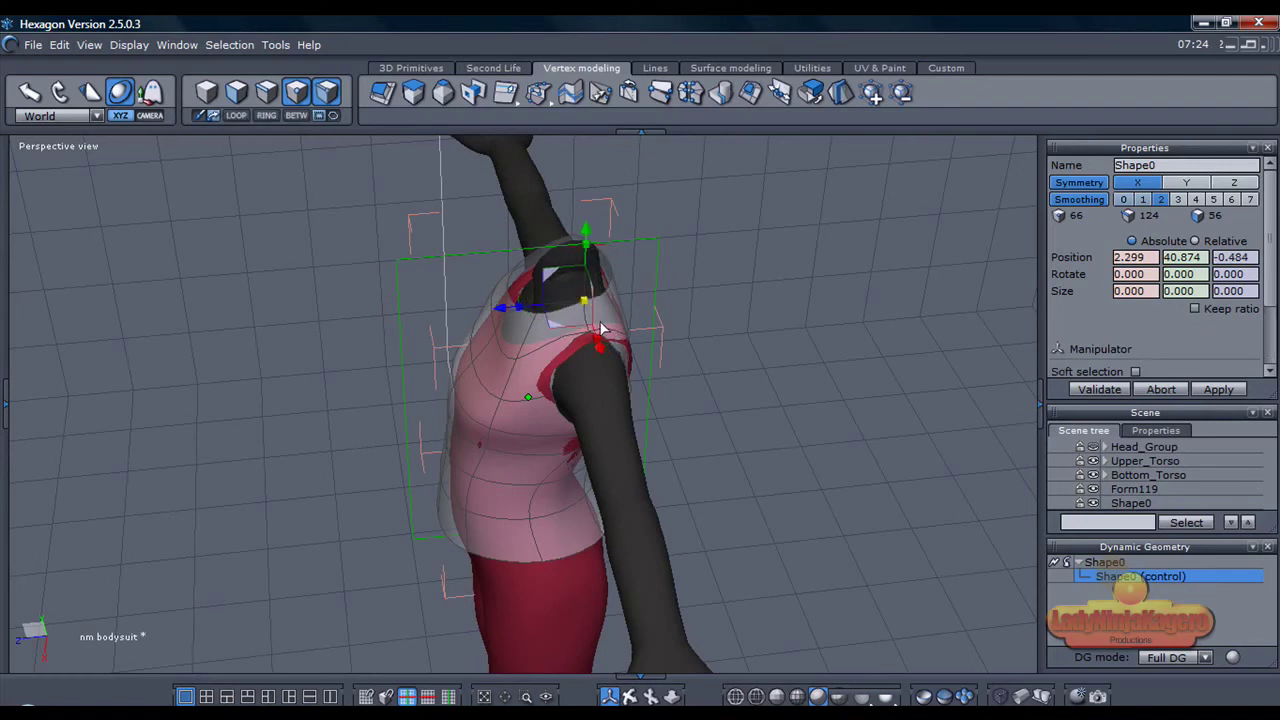
click(726, 379)
double_click(600, 298)
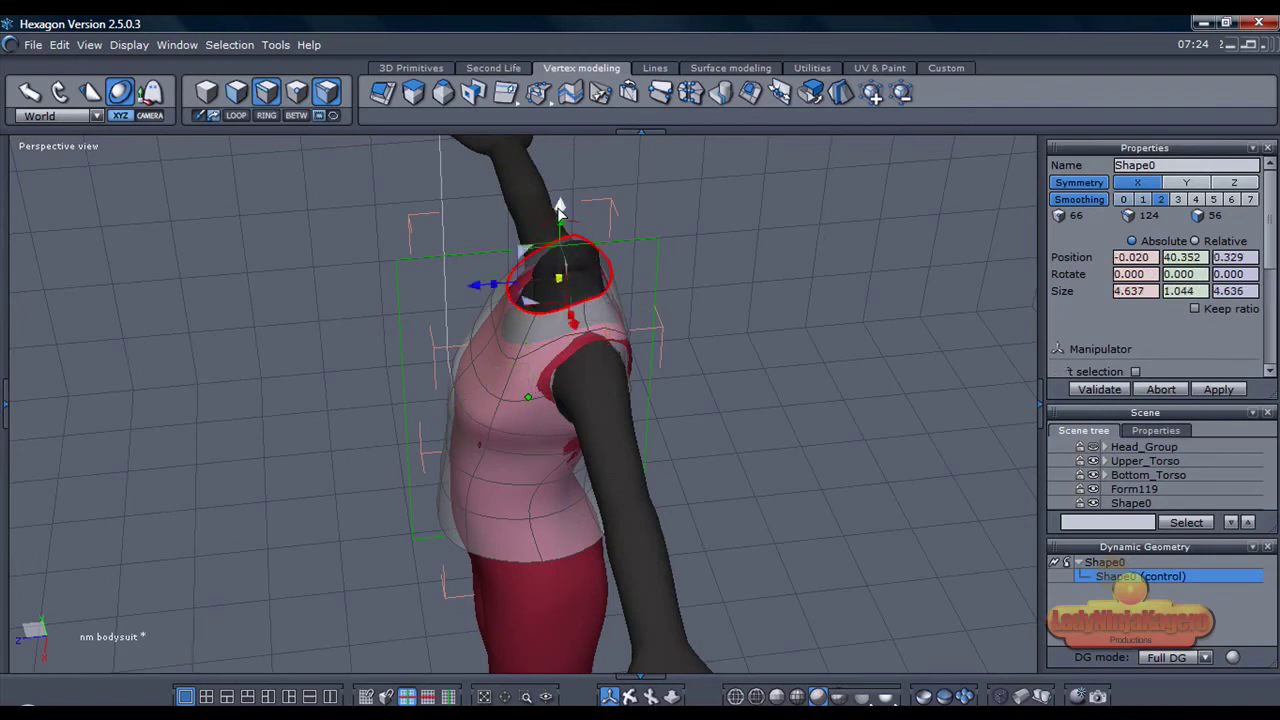
drag(561, 221, 562, 228)
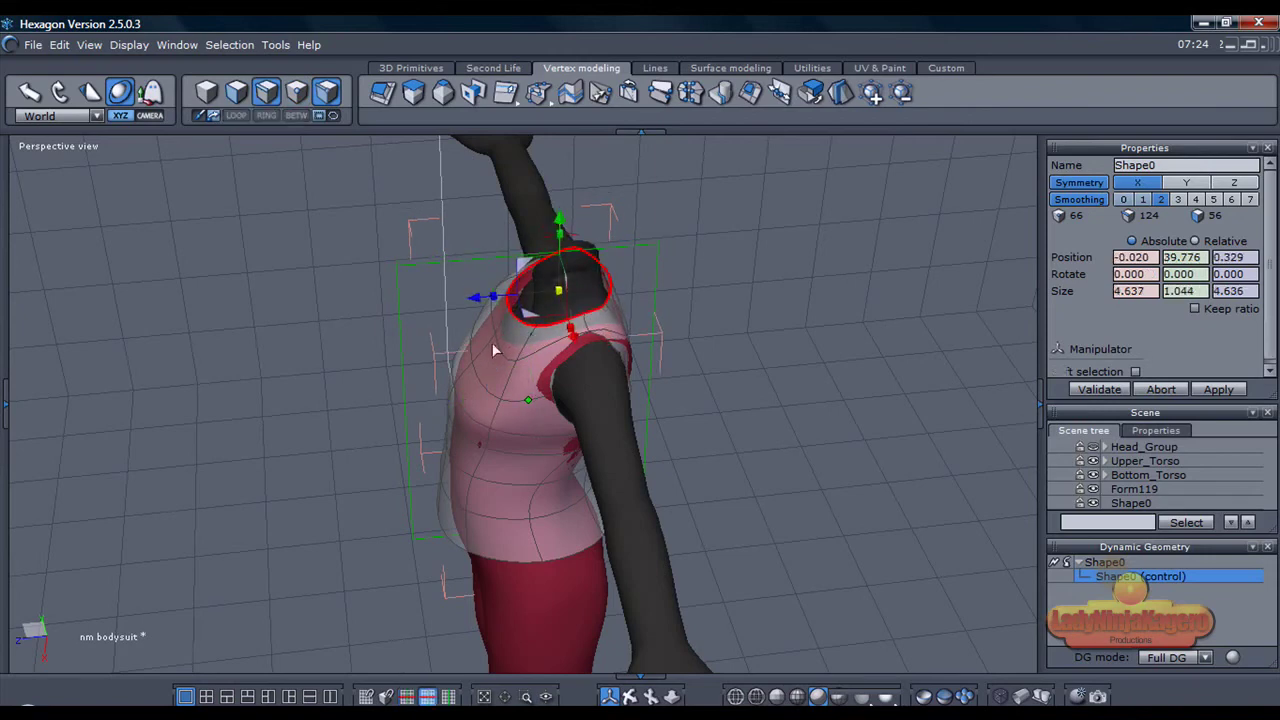
click(402, 344)
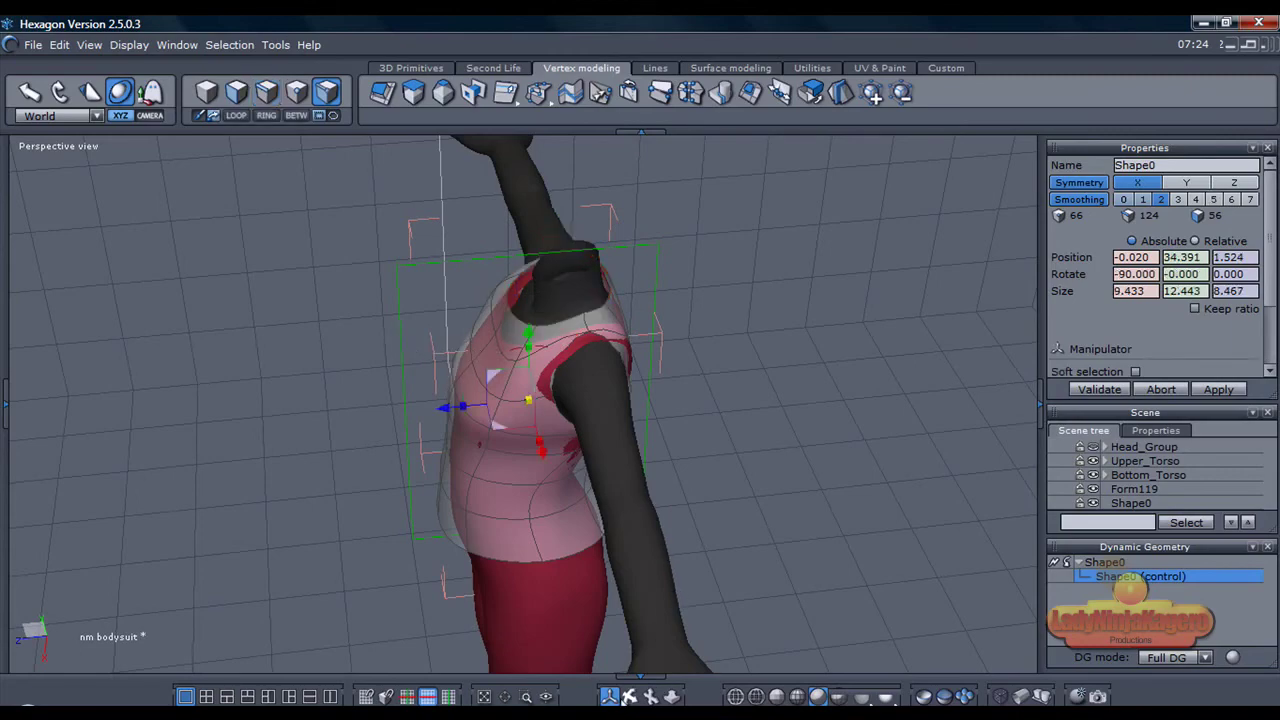
Move the side bust face below the armhole outward to about X -3.92 and Z 1.73
middle_drag(460, 410, 700, 378)
drag(520, 696, 505, 696)
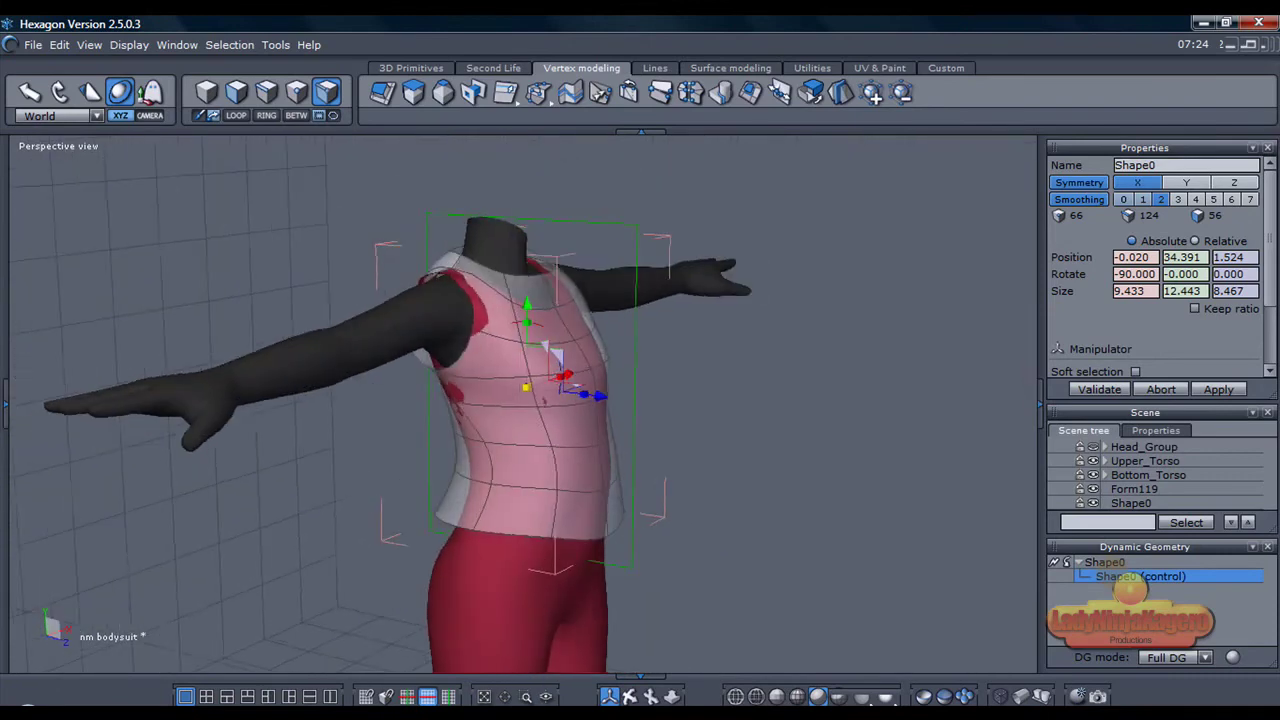
click(457, 398)
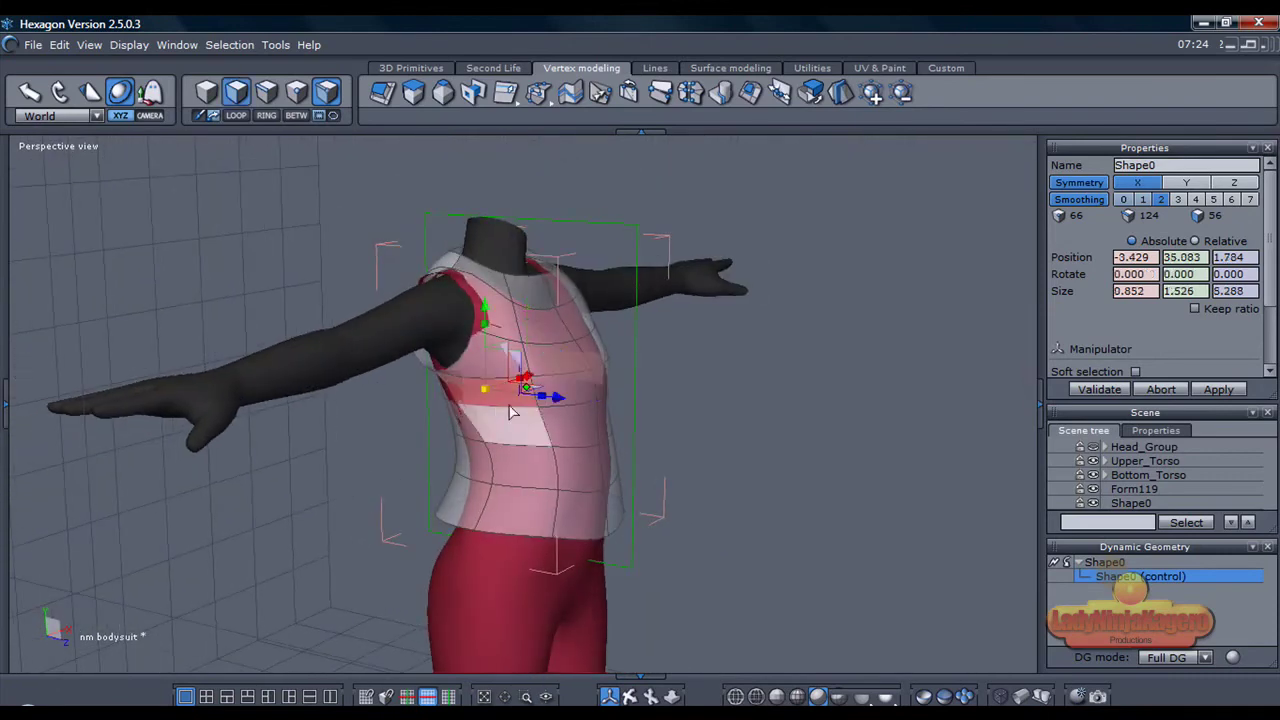
drag(537, 394, 533, 397)
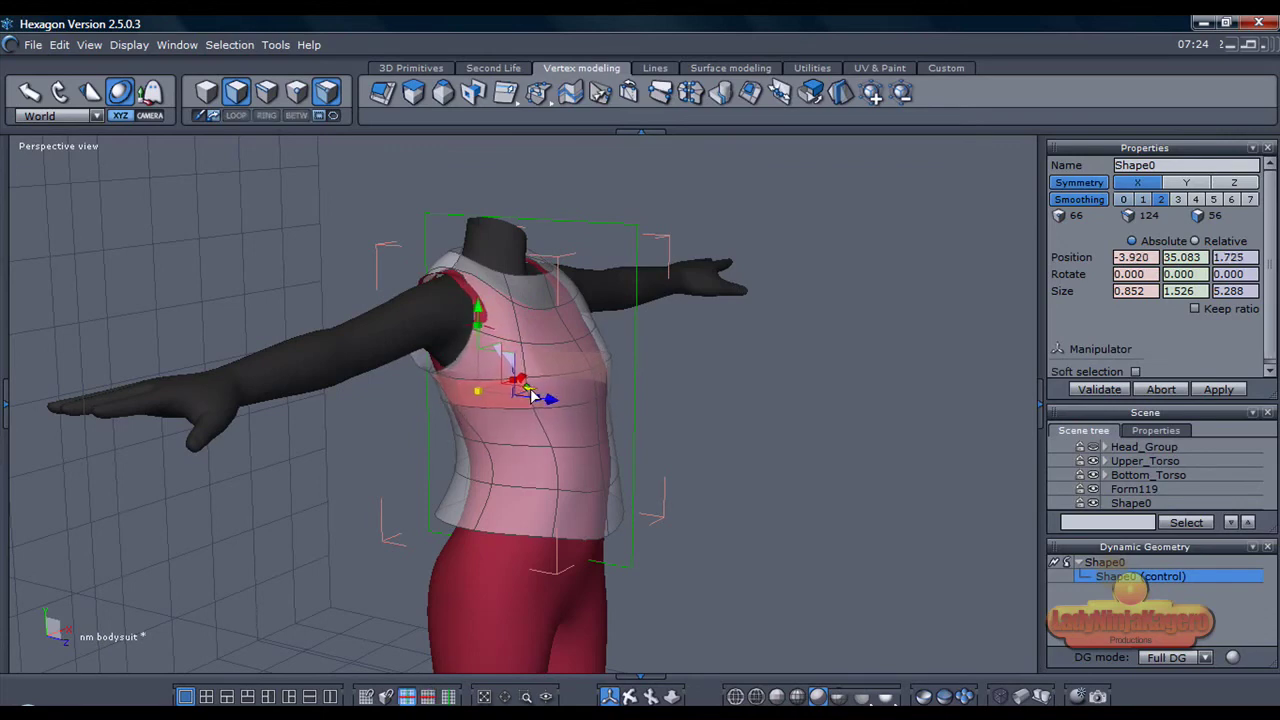
Reposition the lower-back point of the top just above the hem, and clear the selection
drag(629, 697, 712, 697)
right_drag(450, 524, 463, 508)
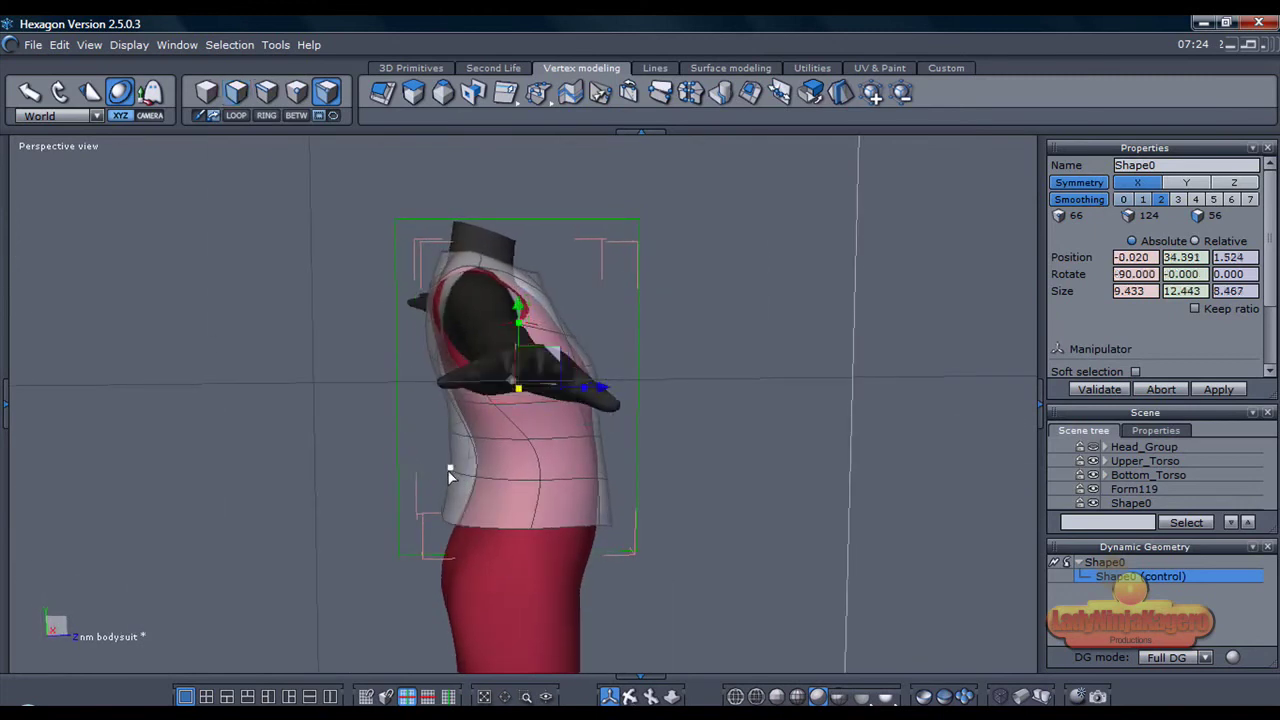
click(448, 470)
drag(505, 440, 498, 406)
click(331, 454)
Move the vertex behind the armhole inward to about X 3.72 and Y 37.45, and clear the selection
middle_drag(623, 600, 705, 615)
middle_drag(180, 585, 266, 518)
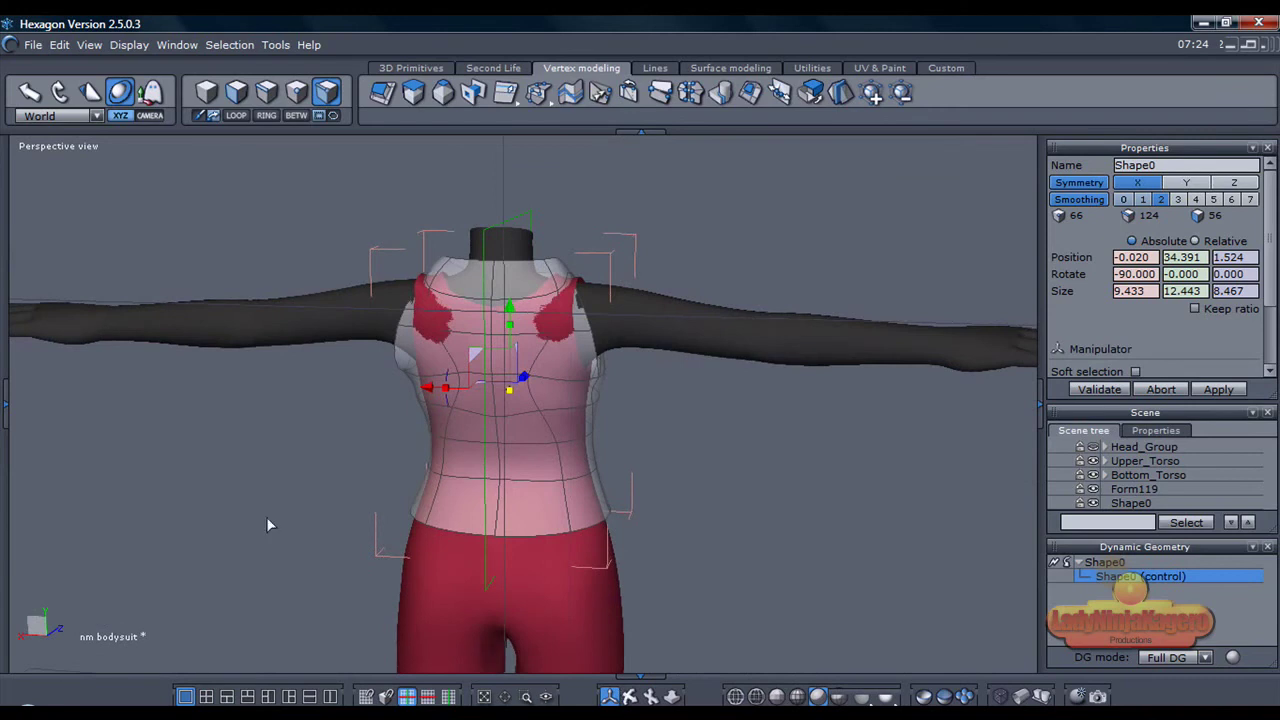
click(398, 328)
drag(364, 296, 372, 293)
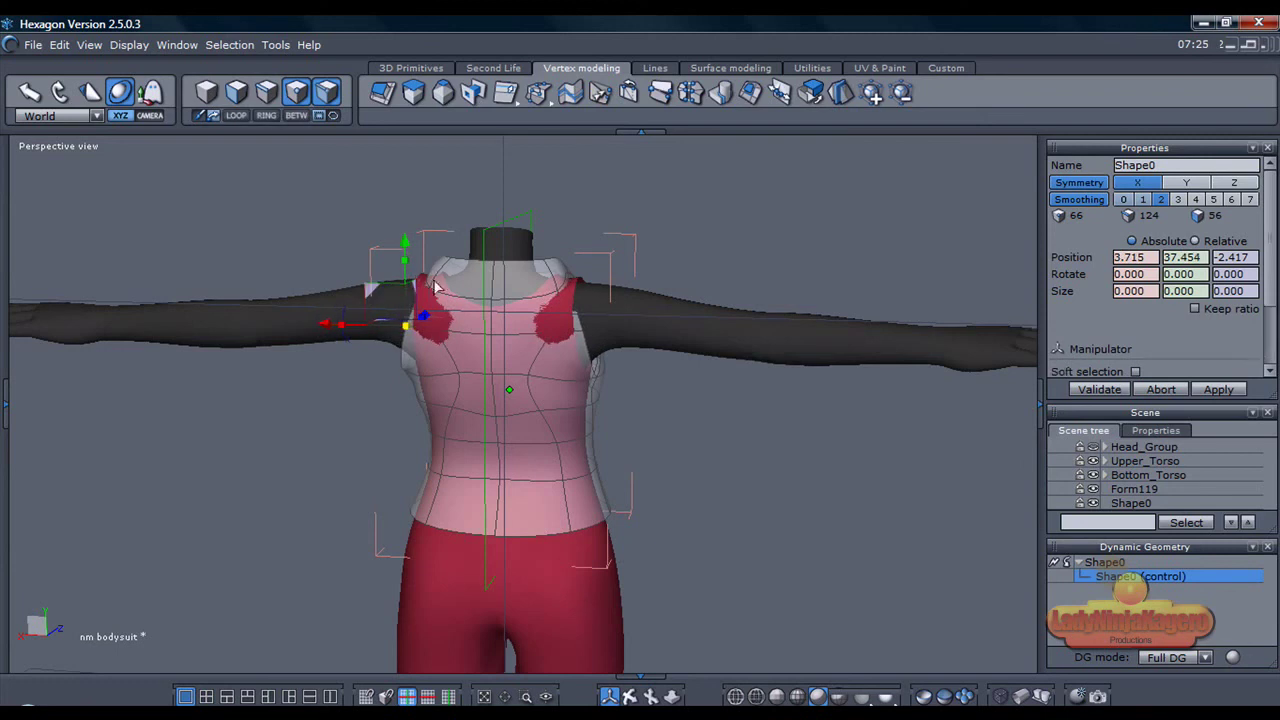
click(688, 522)
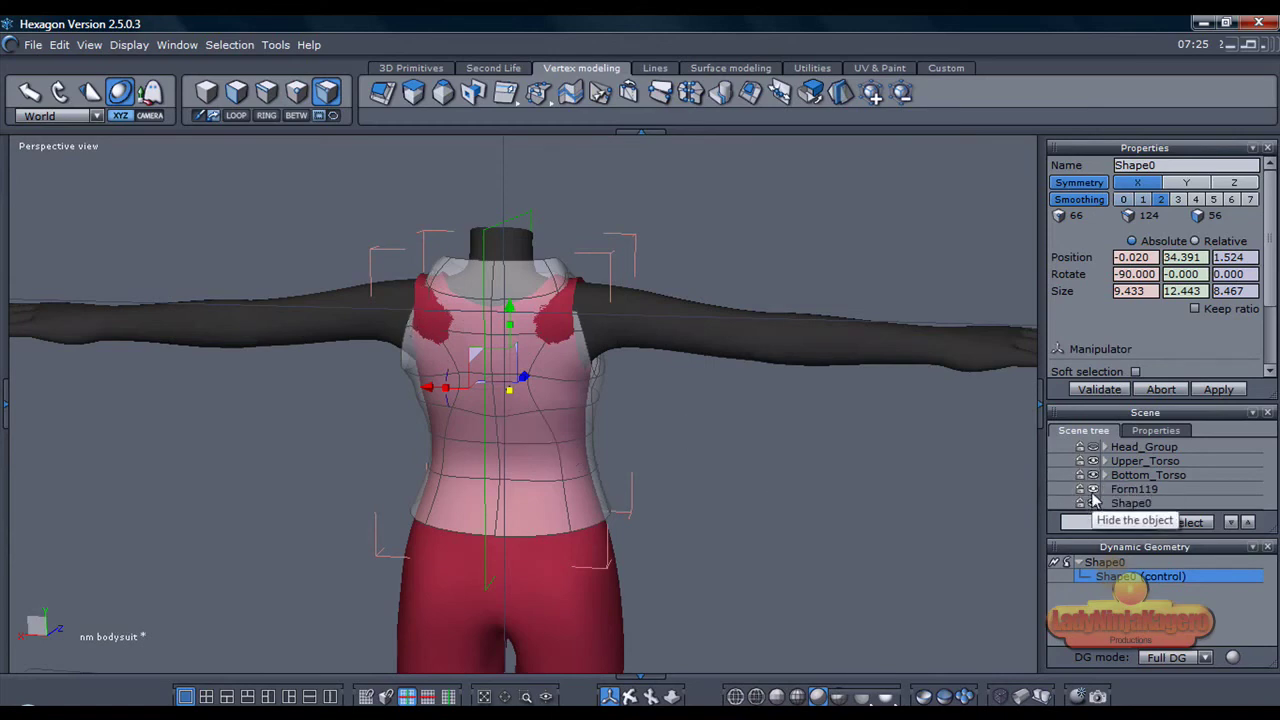
Hide Form119 and move the rear shoulder face beside the armhole outward and back to about X 3.21 and Z -1.56
click(1093, 489)
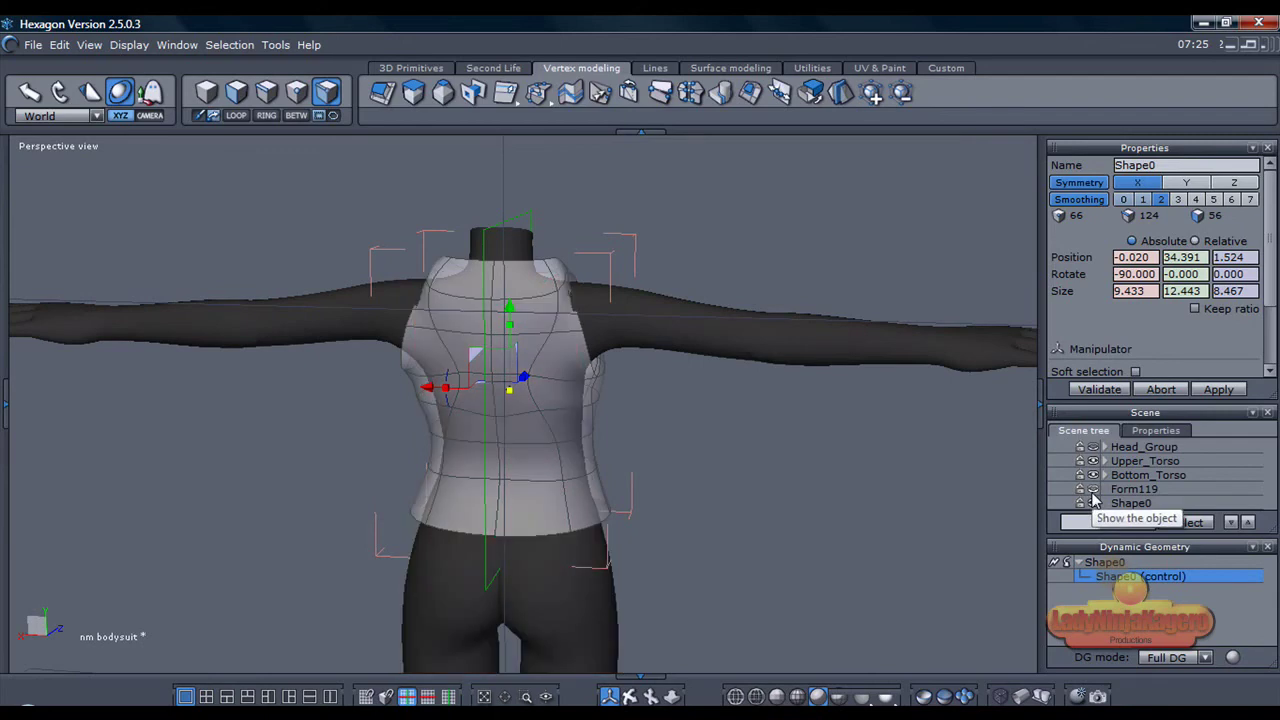
click(421, 313)
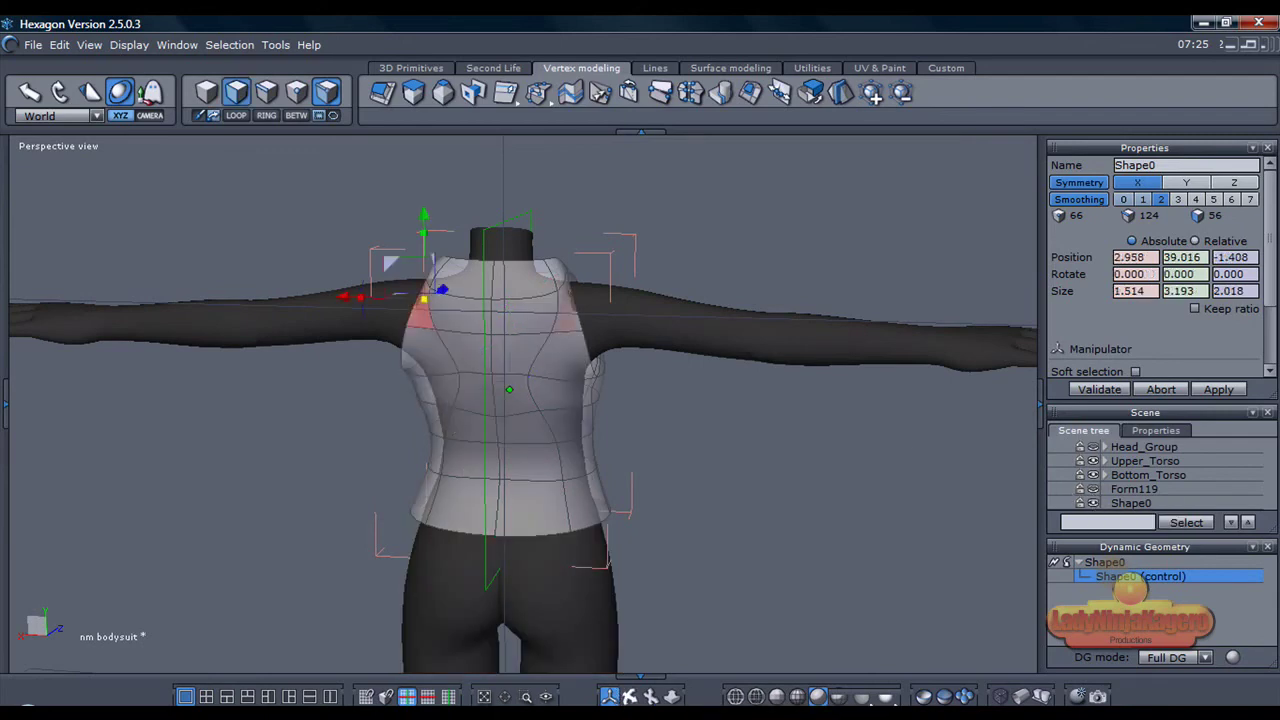
middle_drag(610, 600, 760, 640)
middle_drag(570, 685, 628, 694)
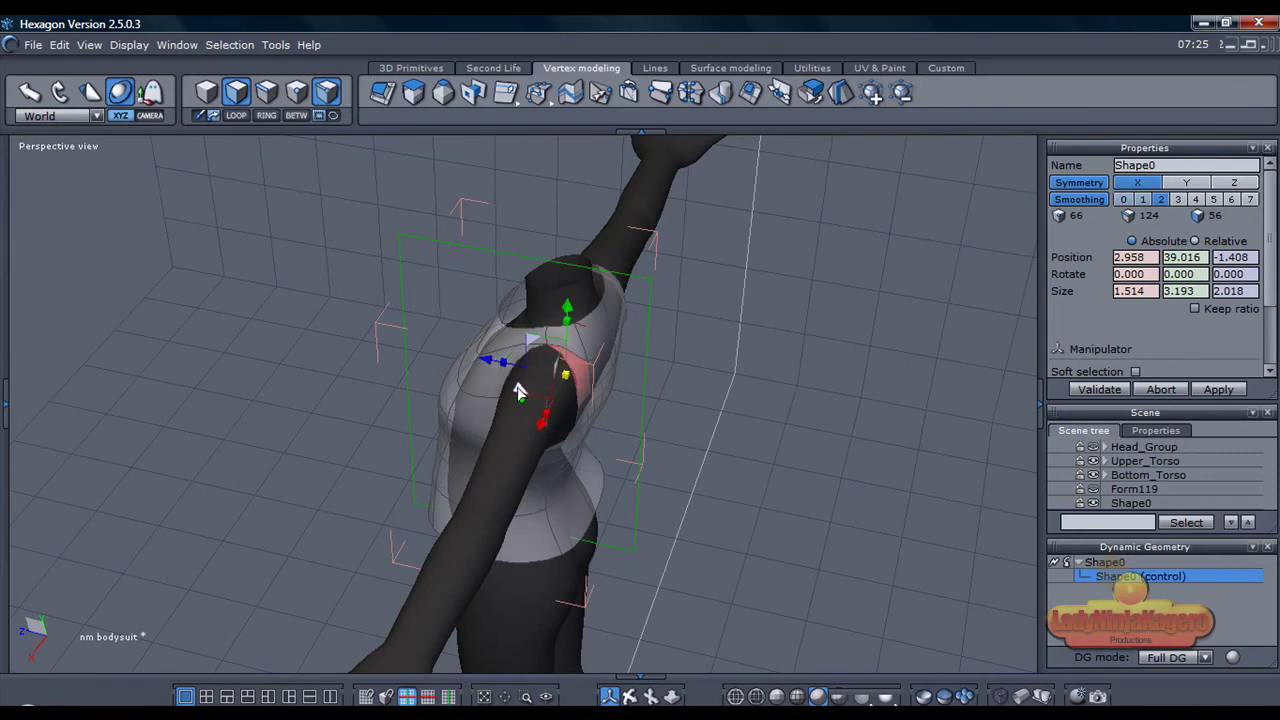
drag(519, 391, 521, 391)
drag(522, 393, 521, 396)
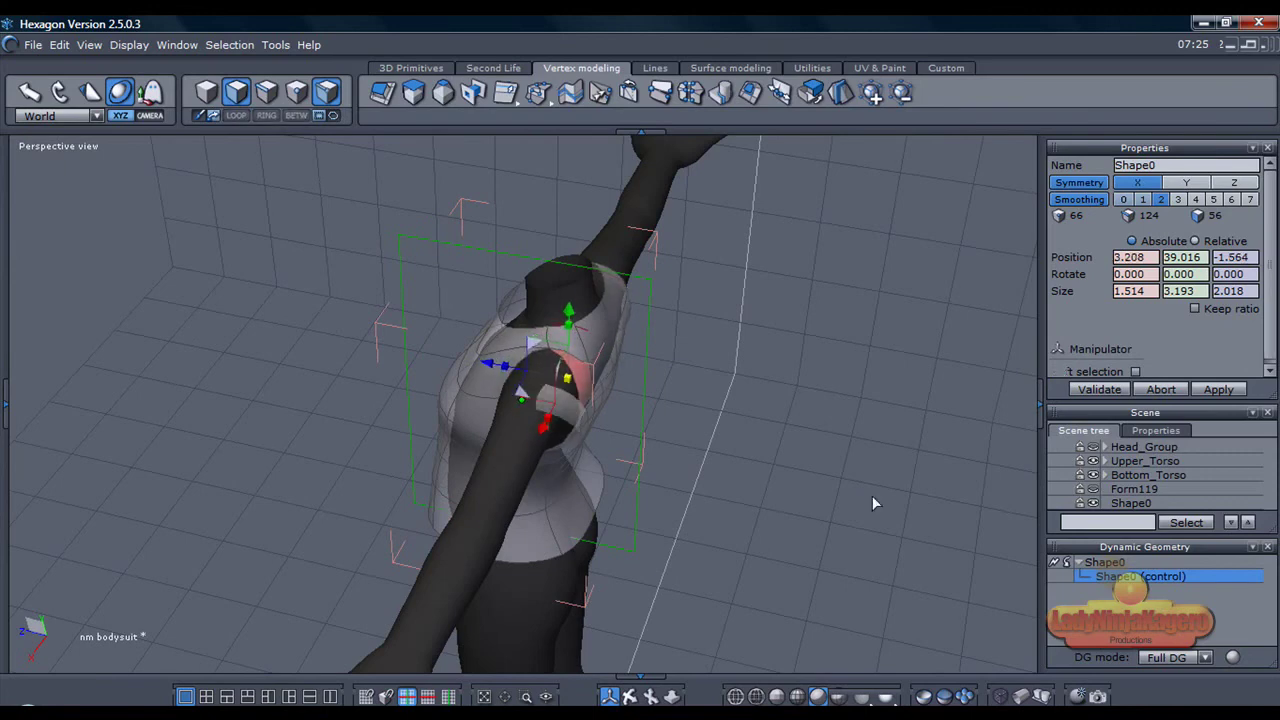
Clear the selection on the top and show Form119 again
click(1093, 502)
click(1093, 502)
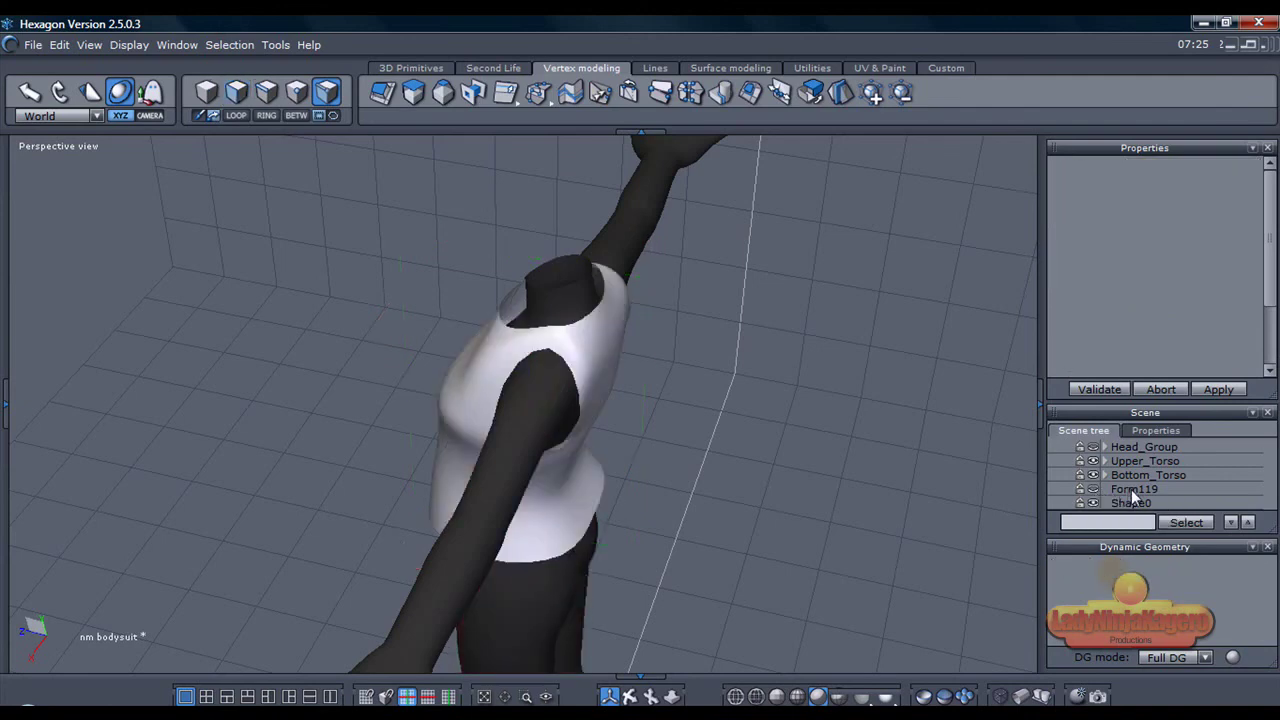
click(1093, 502)
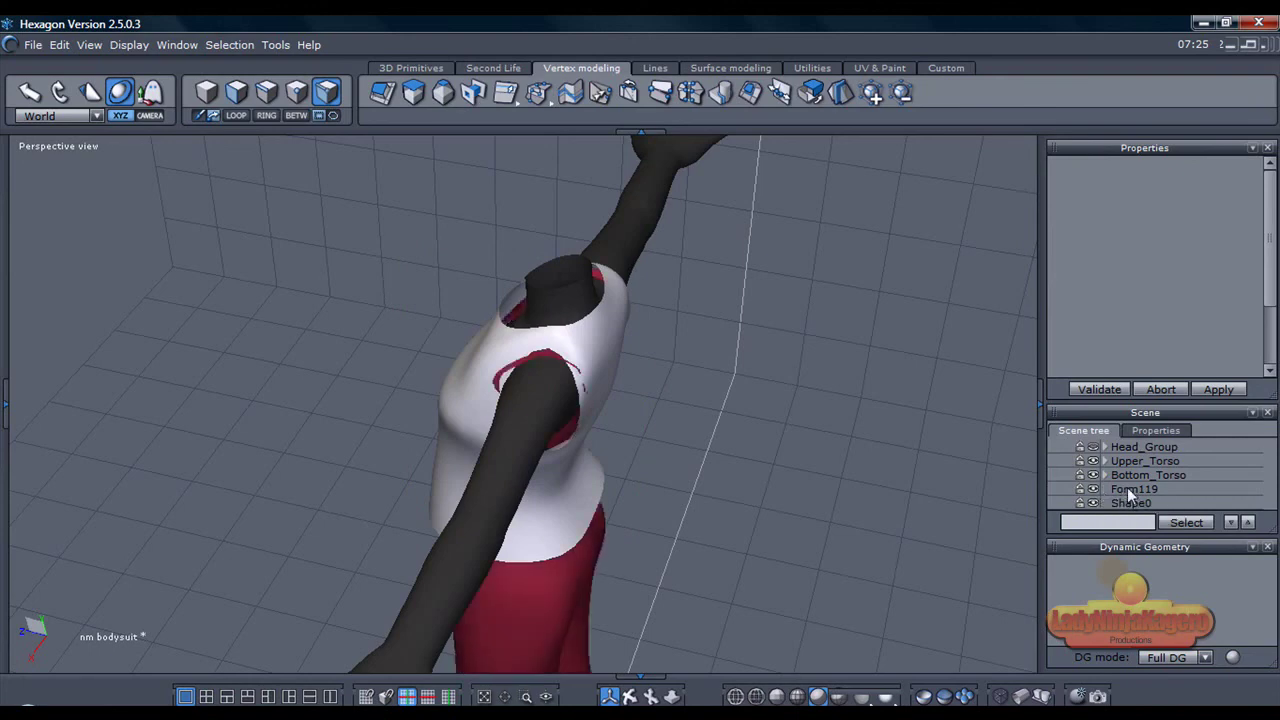
click(560, 581)
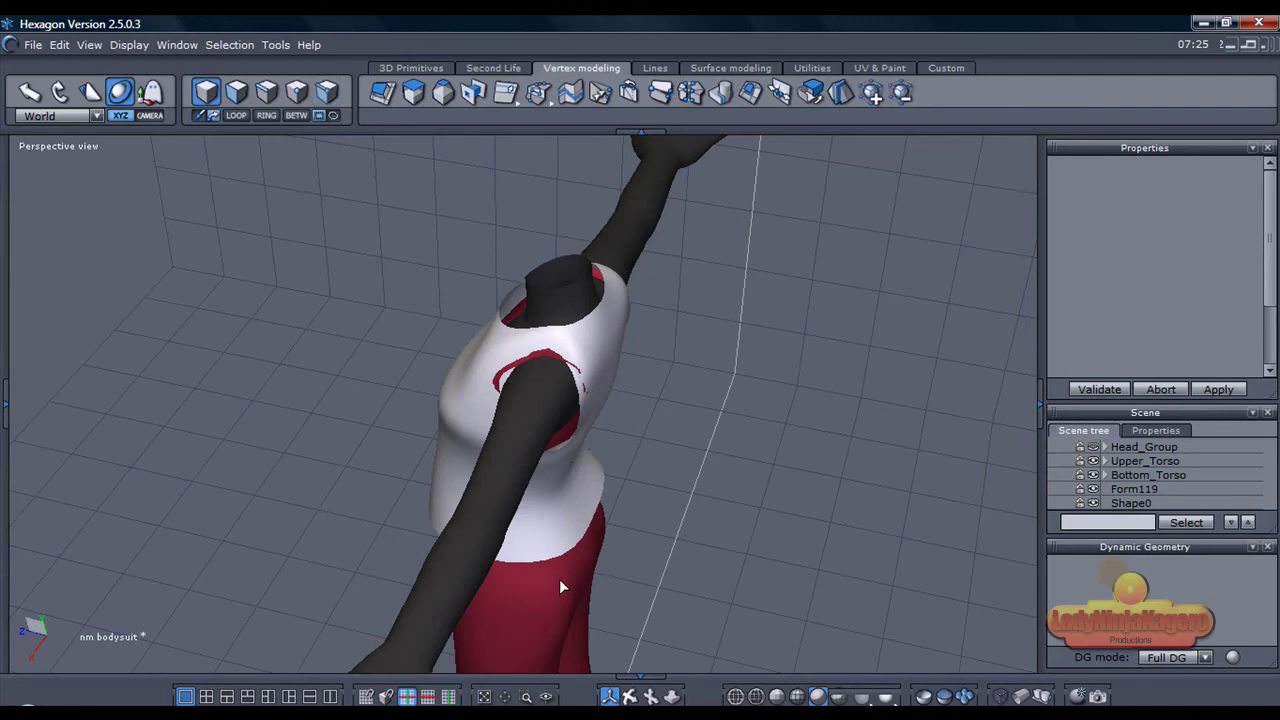
click(630, 697)
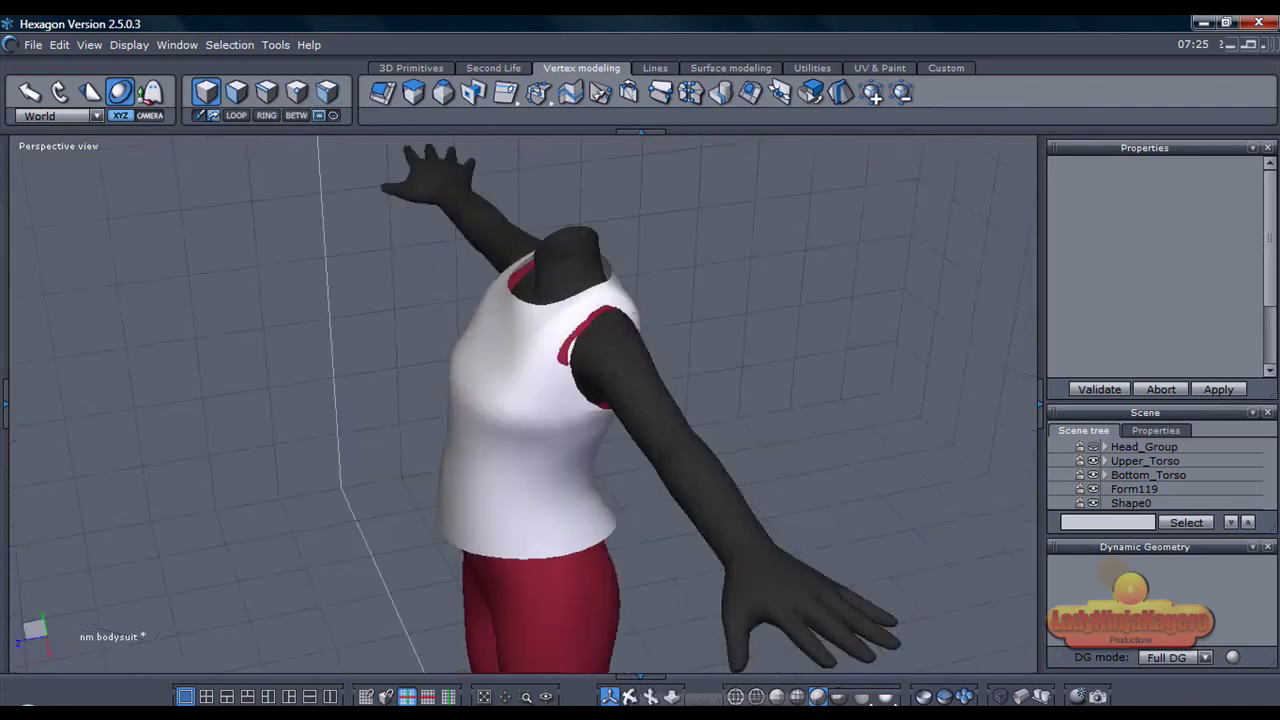
Rename the red suit object Form119 as BodySuit
click(514, 596)
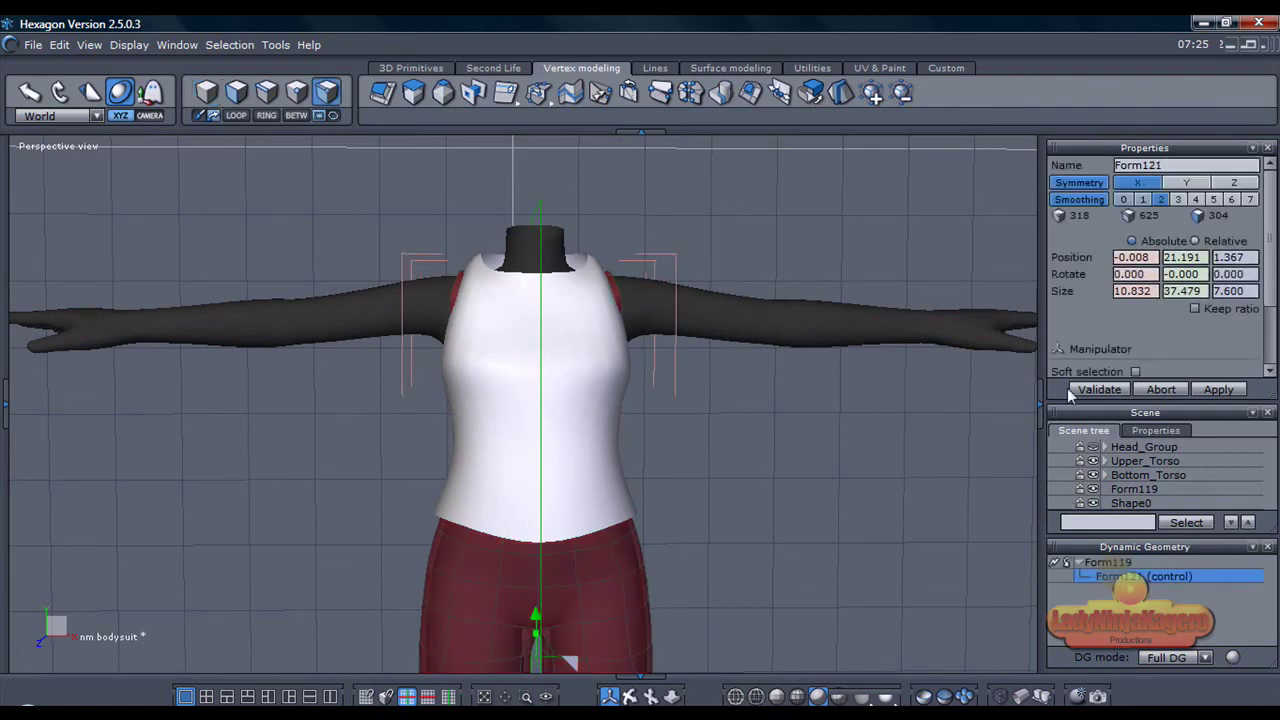
click(1139, 490)
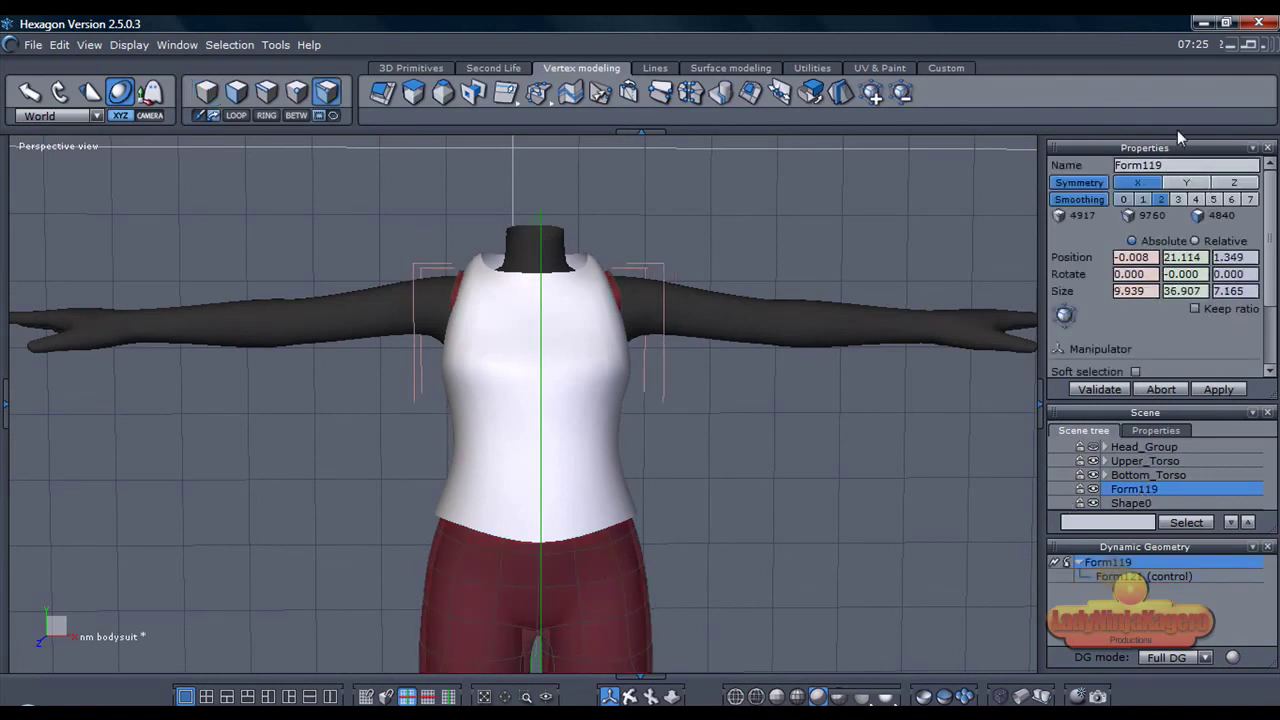
drag(1162, 165, 1116, 166)
text(Bid)
key(BackSpace)
key(BackSpace)
text(osy)
key(BackSpace)
key(BackSpace)
text(dySuit)
key(Return)
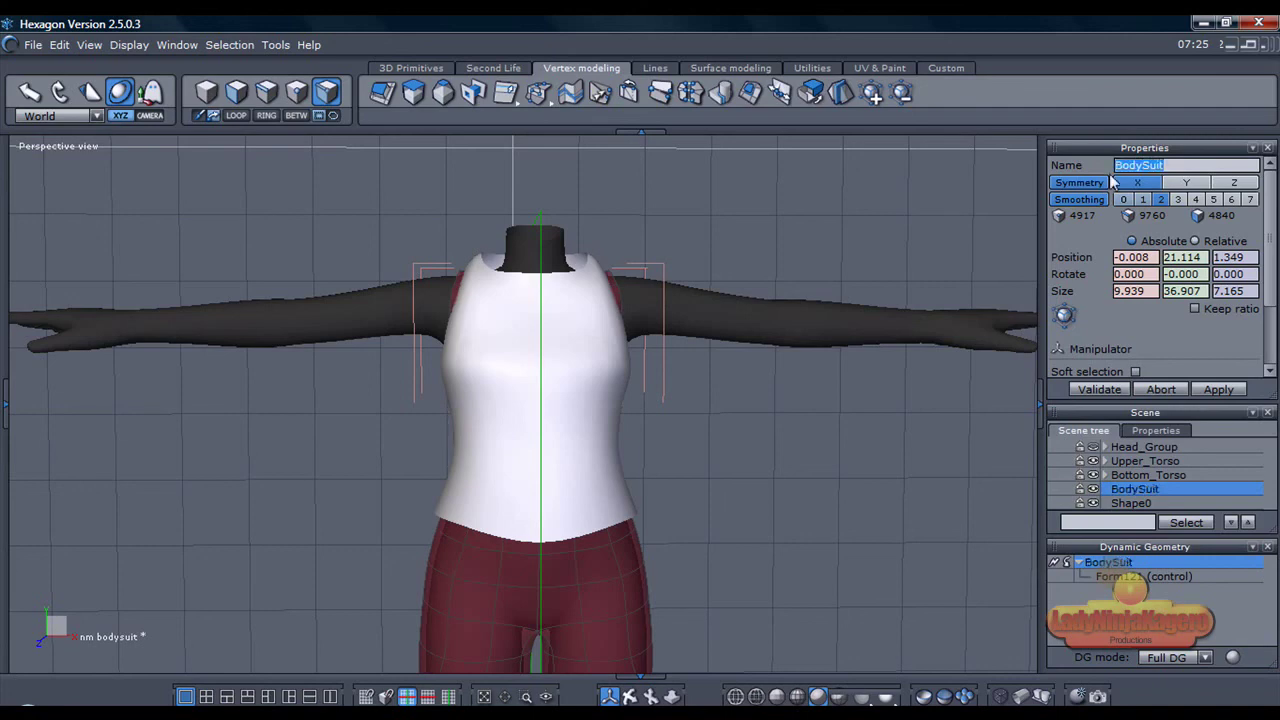